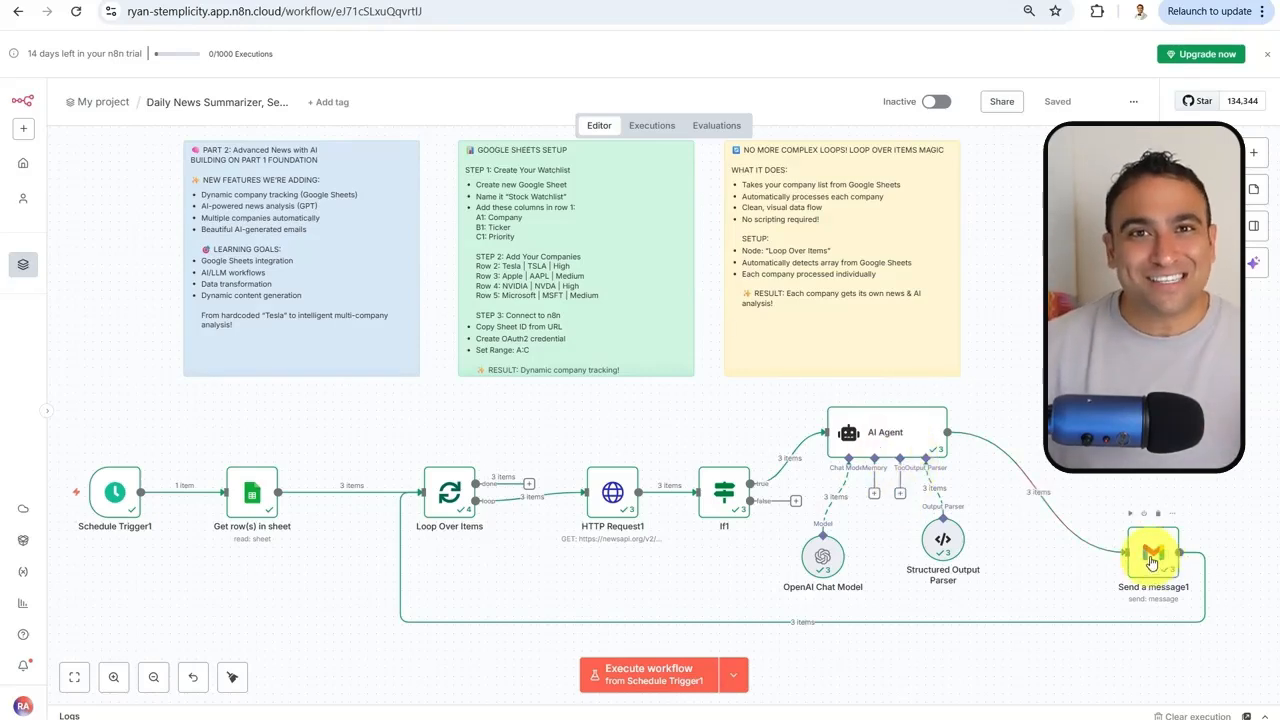
Review the received stock analysis email and the Financial Watchlist spreadsheet, then return to n8n
click(655, 1)
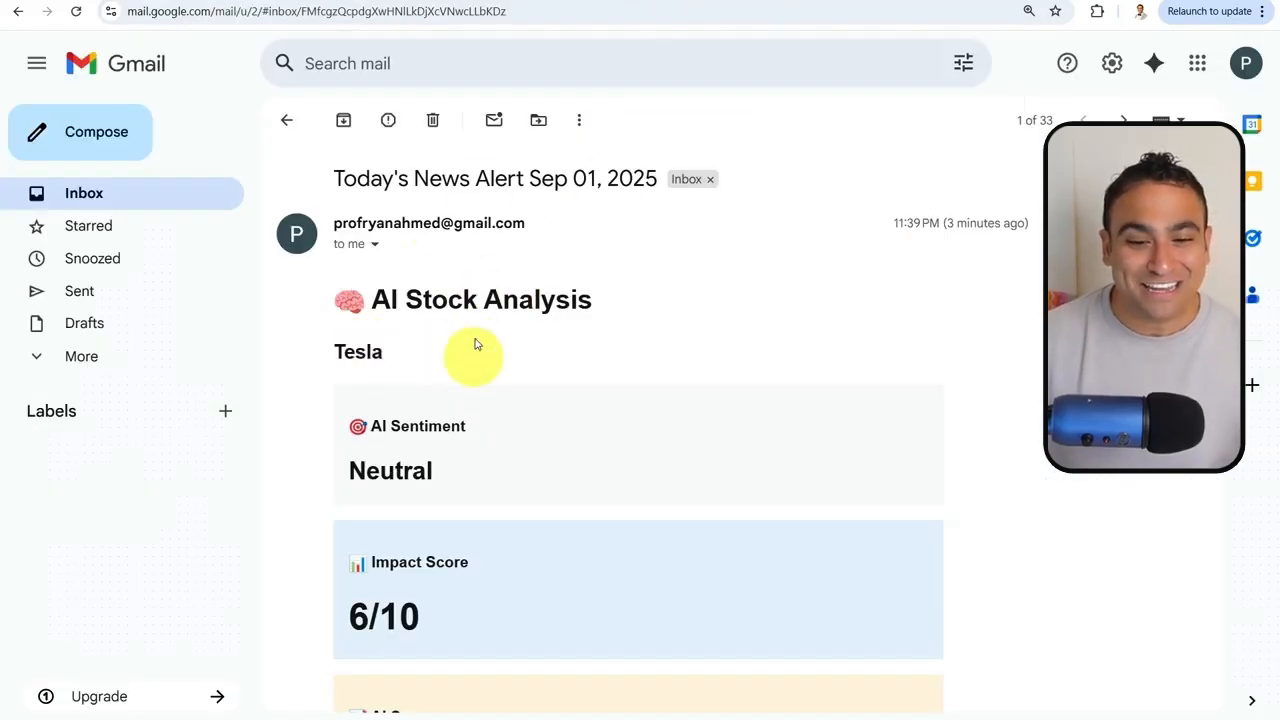
scroll(486, 323, down, 1)
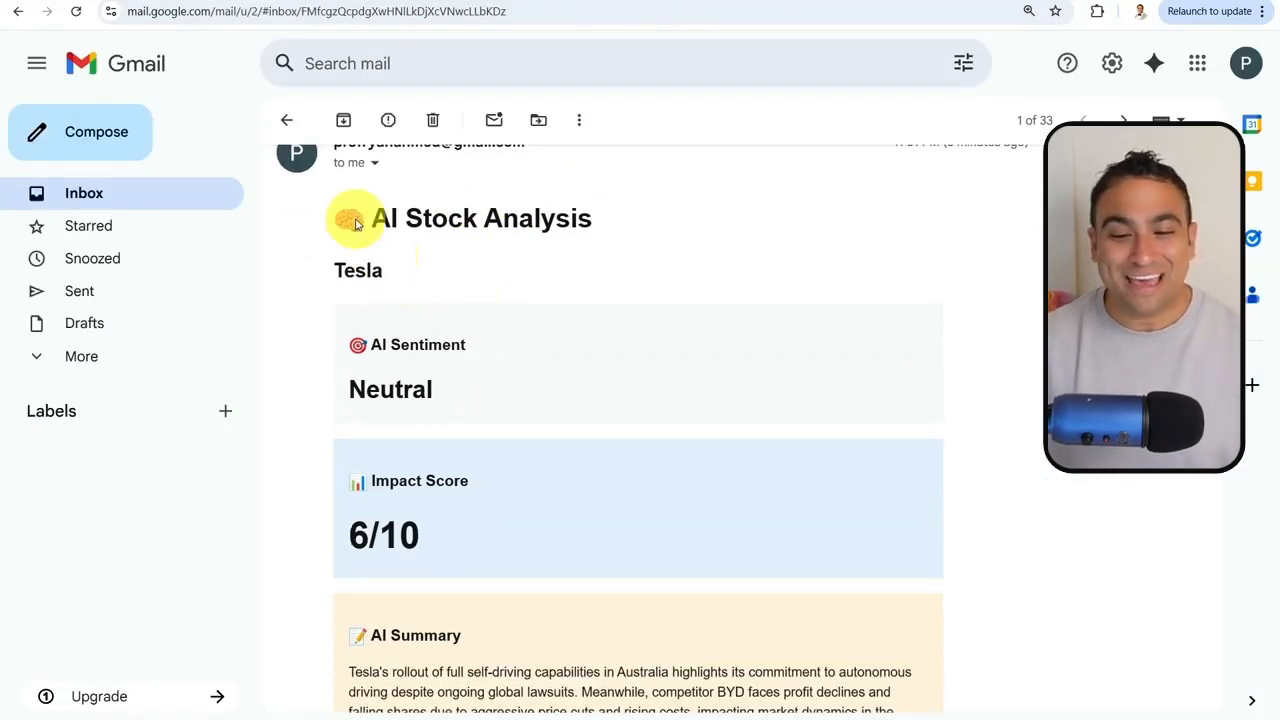
scroll(363, 340, down, 1)
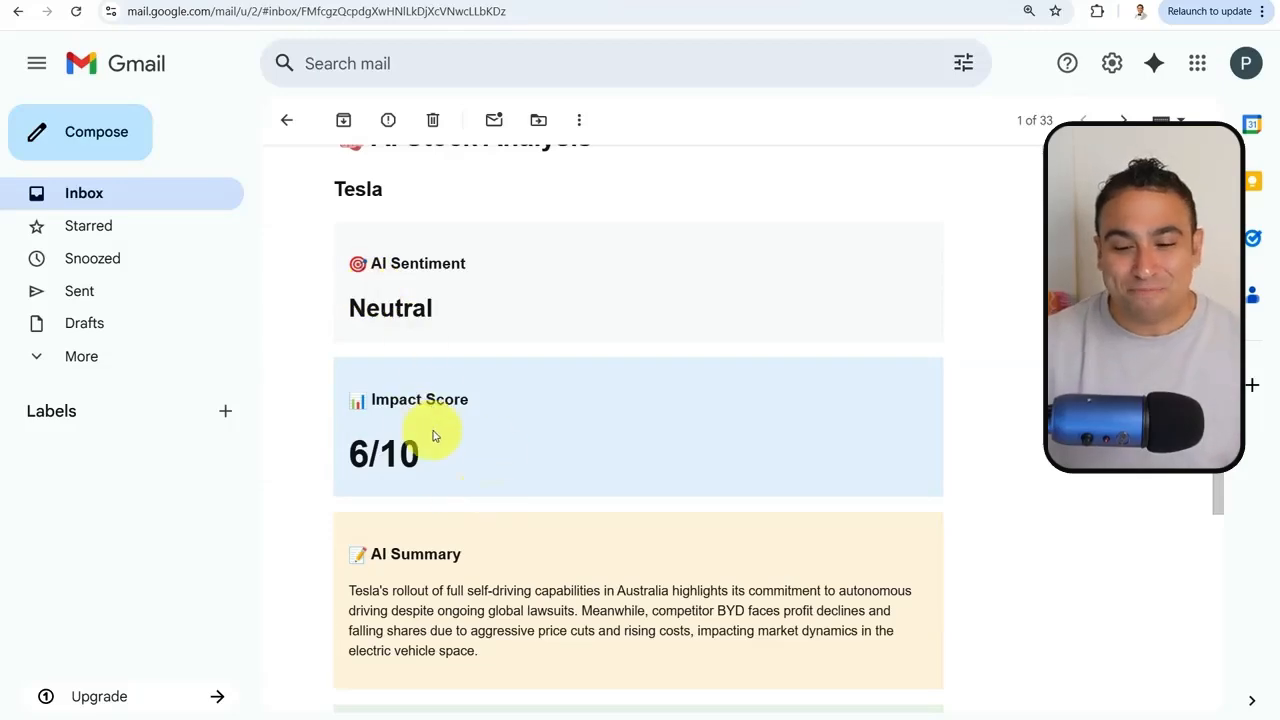
scroll(433, 436, down, 3)
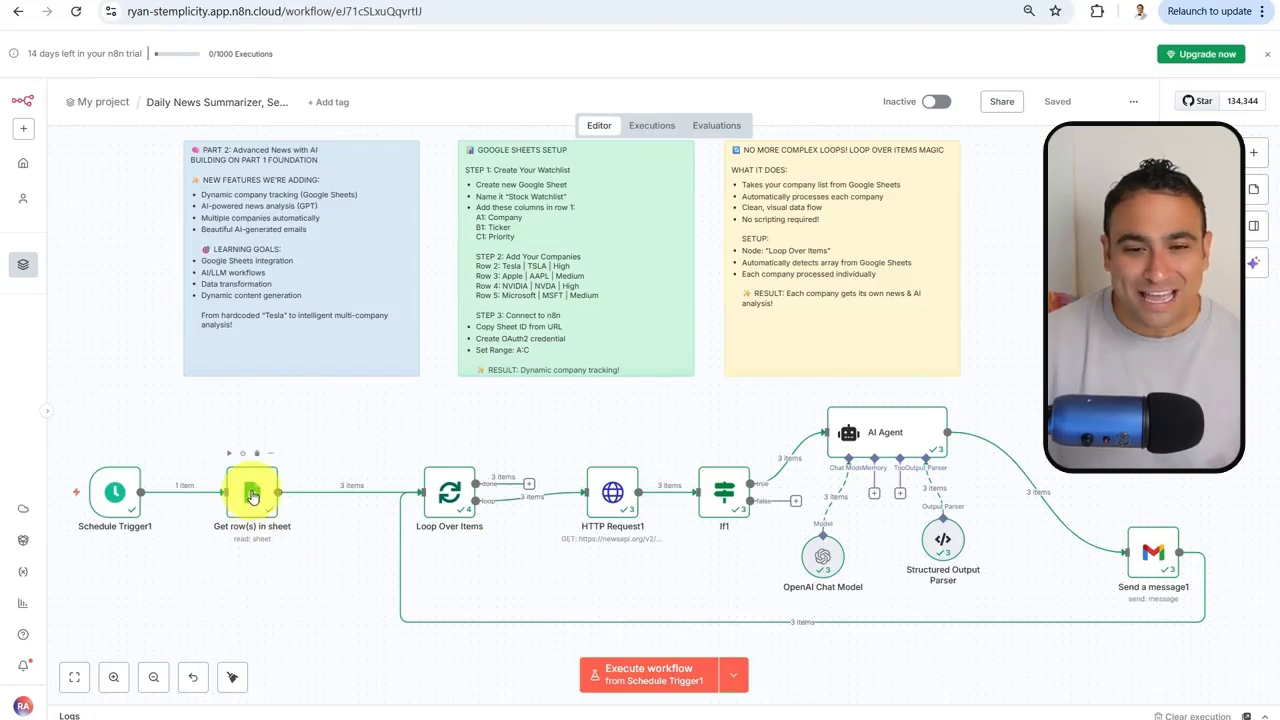
click(469, 1)
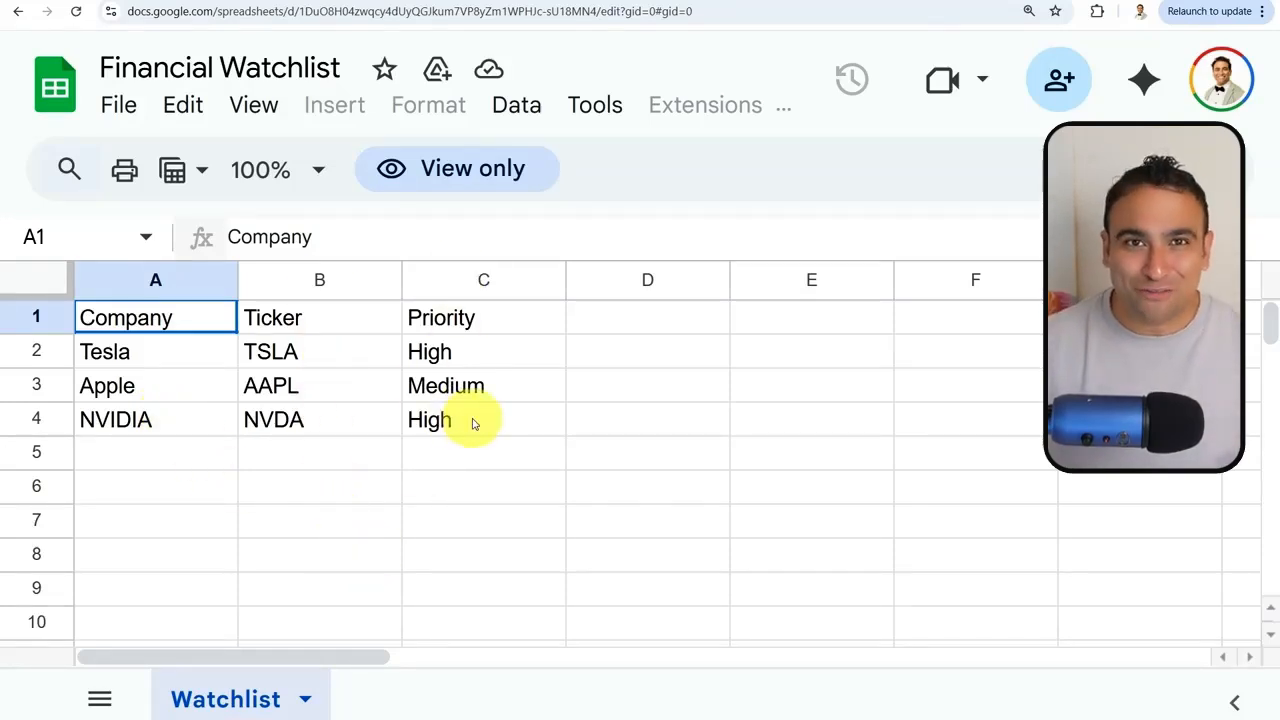
click(325, 1)
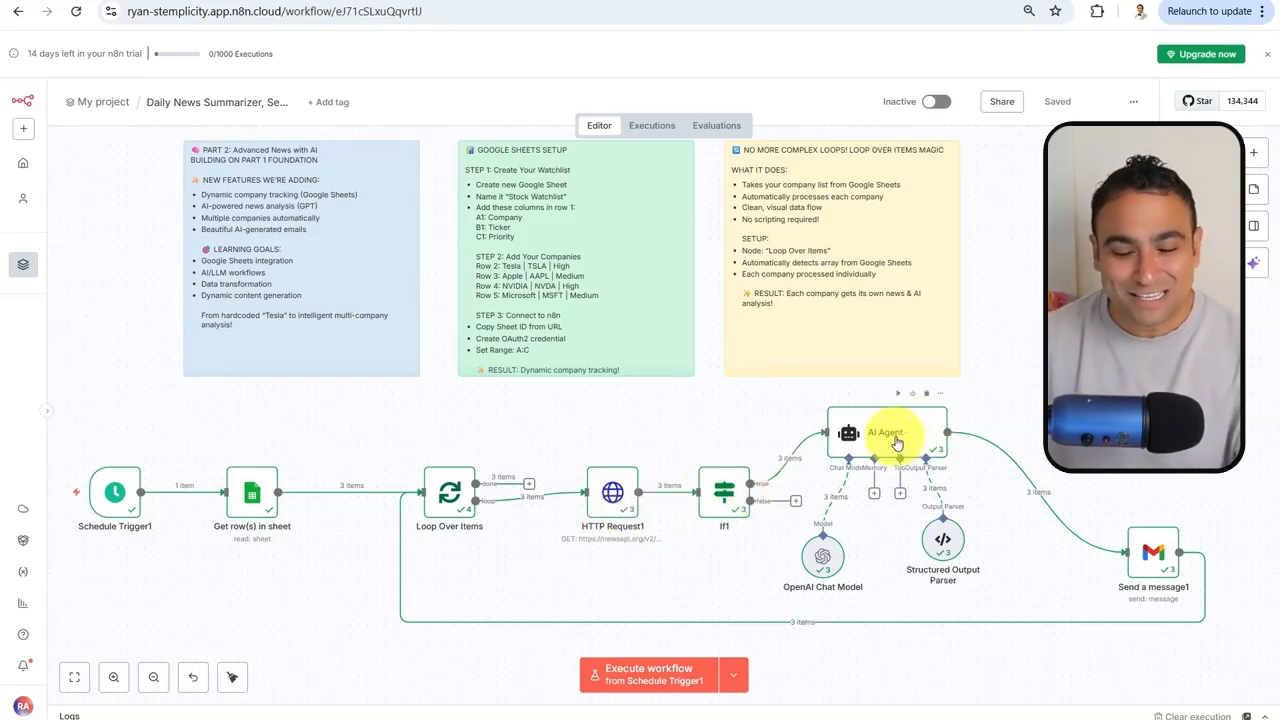
Inspect the AI Agent node's settings and close them
scroll(1000, 484, up, 3)
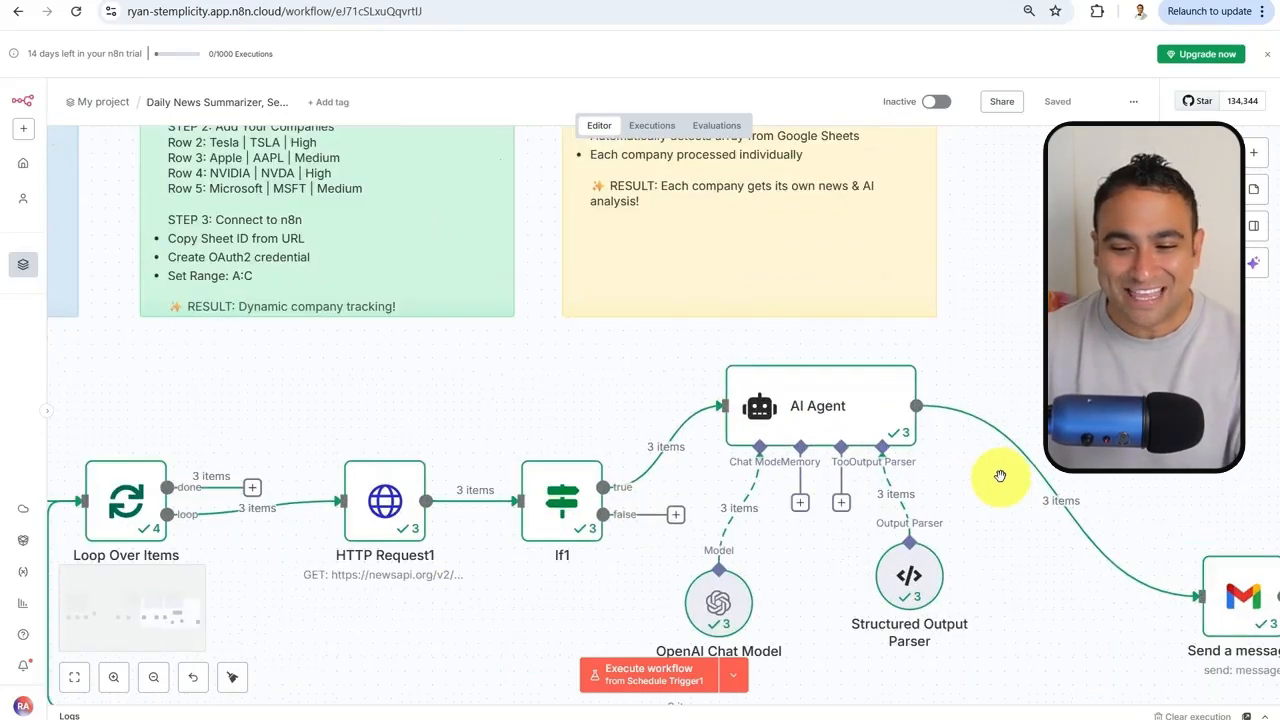
double_click(817, 410)
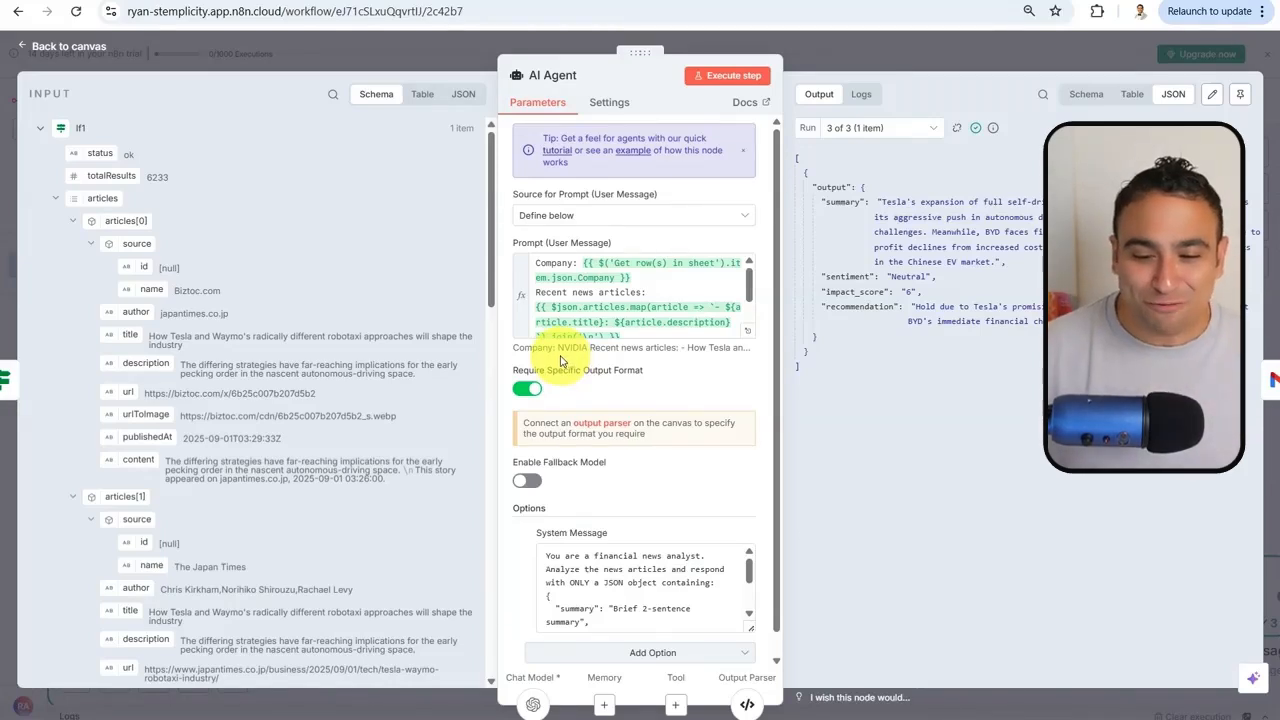
scroll(571, 385, down, 1)
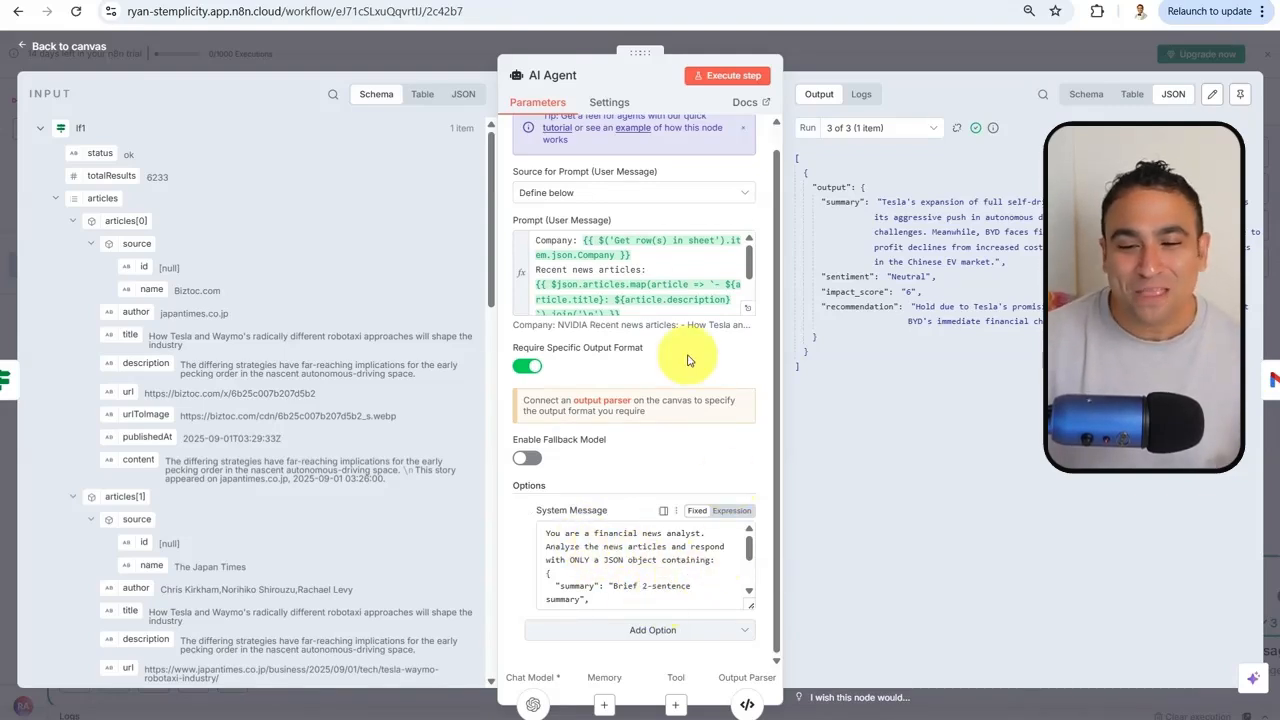
mouse_move(646, 238)
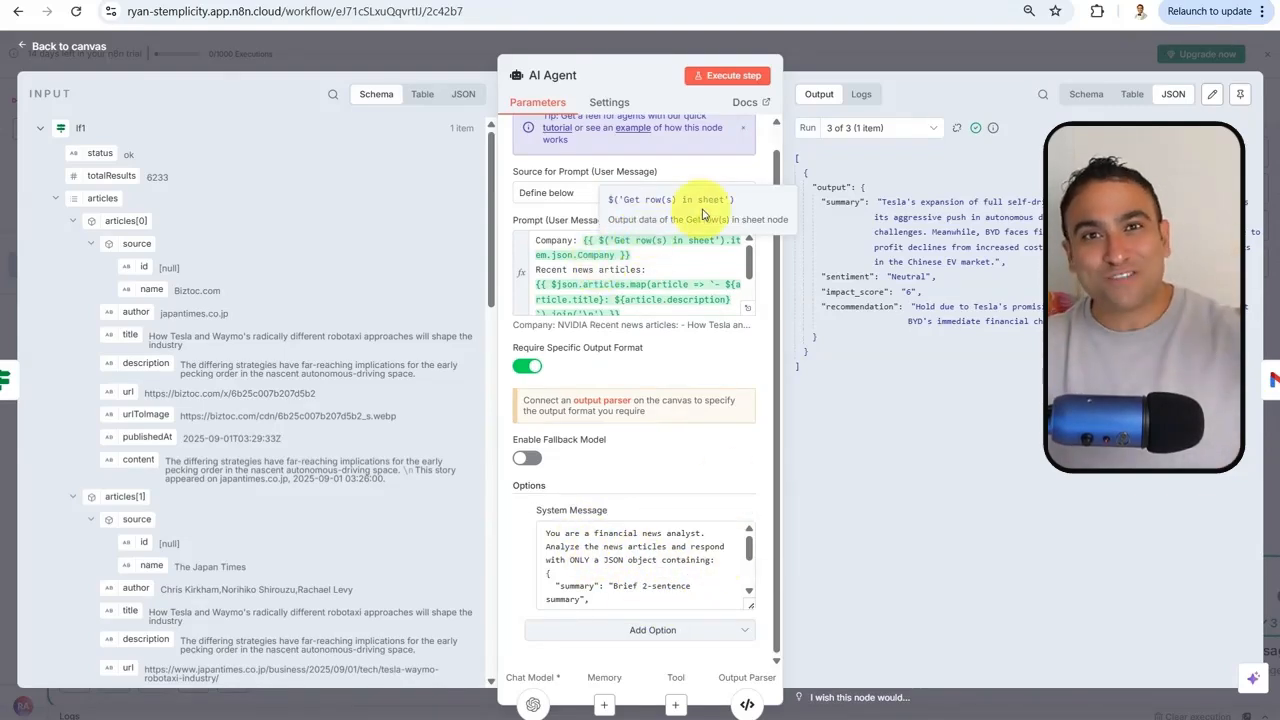
click(940, 51)
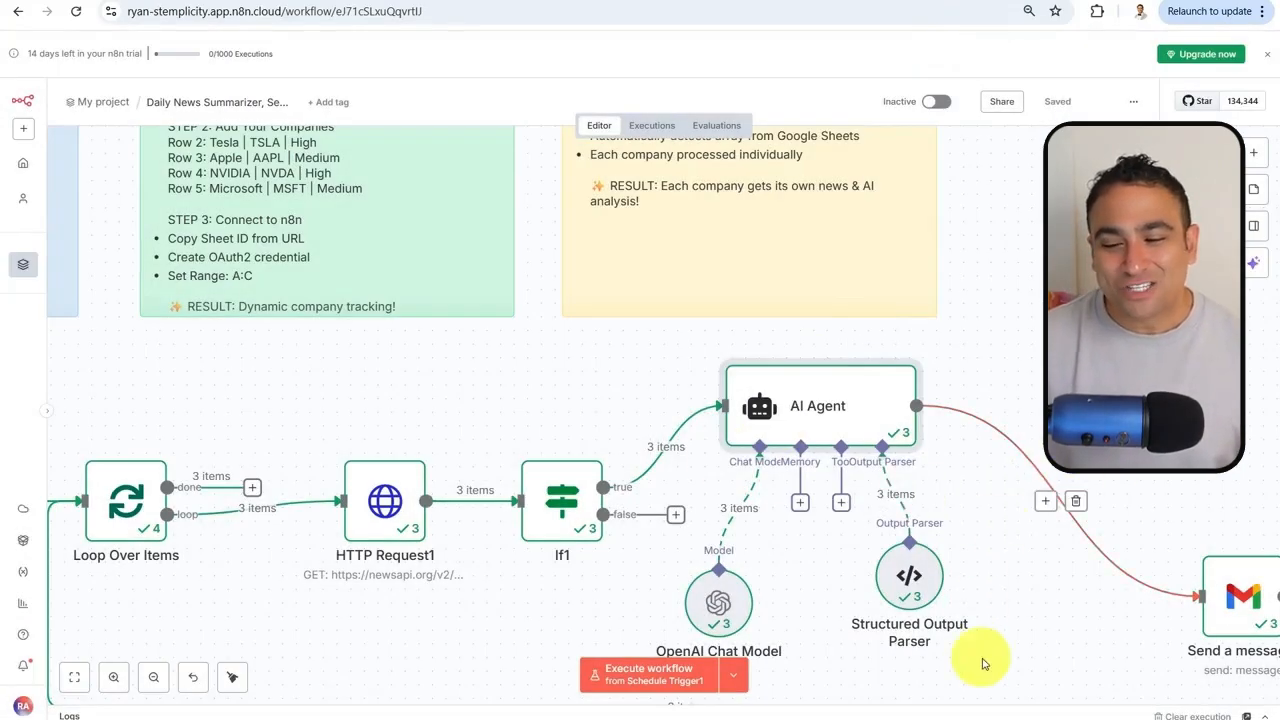
Execute the whole workflow, then go to the mailbox to check for new emails
scroll(1066, 543, down, 3)
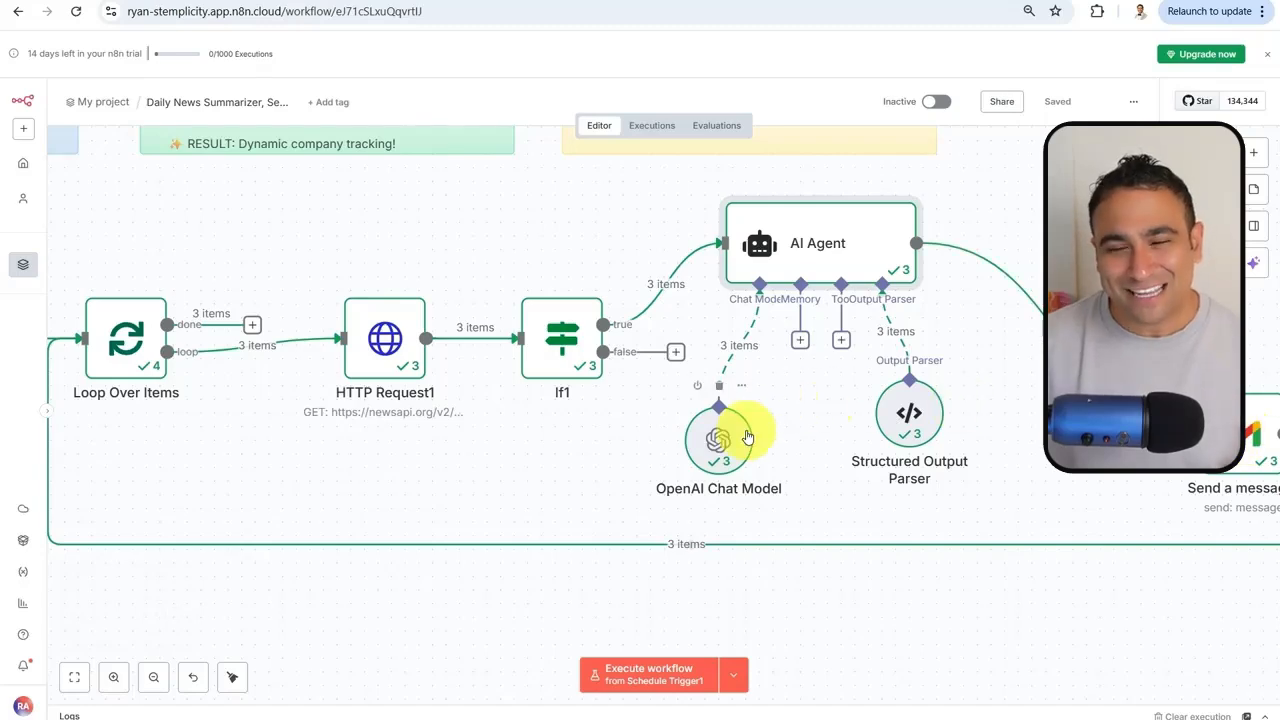
click(630, 680)
scroll(545, 530, down, 3)
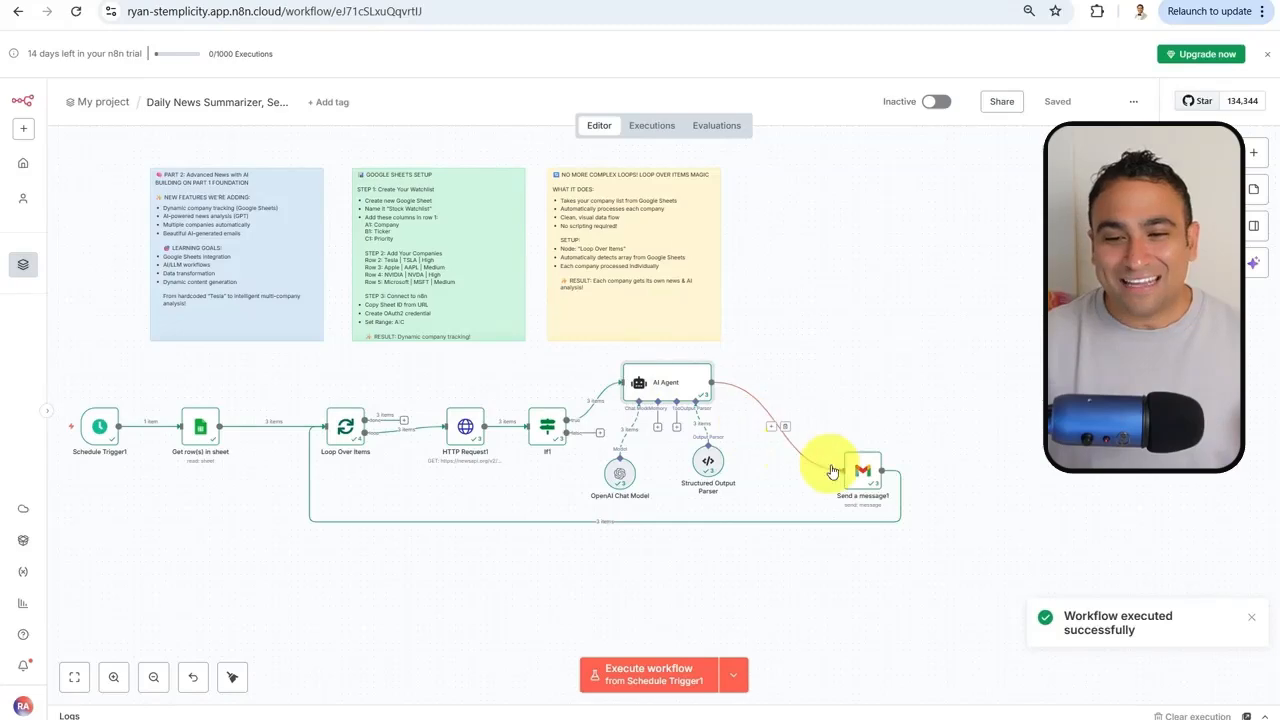
click(675, 0)
Read the new NVIDIA, Apple and Tesla AI Stock Analysis emails one after another from the inbox
click(134, 194)
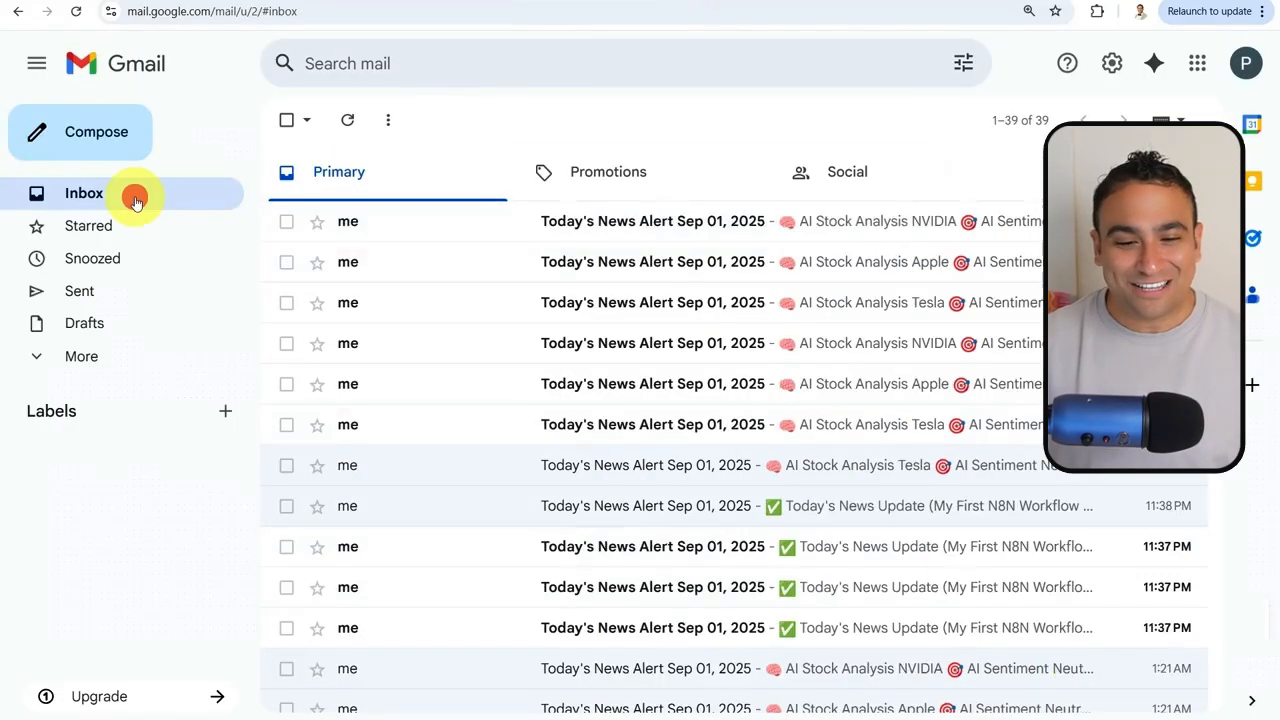
click(489, 241)
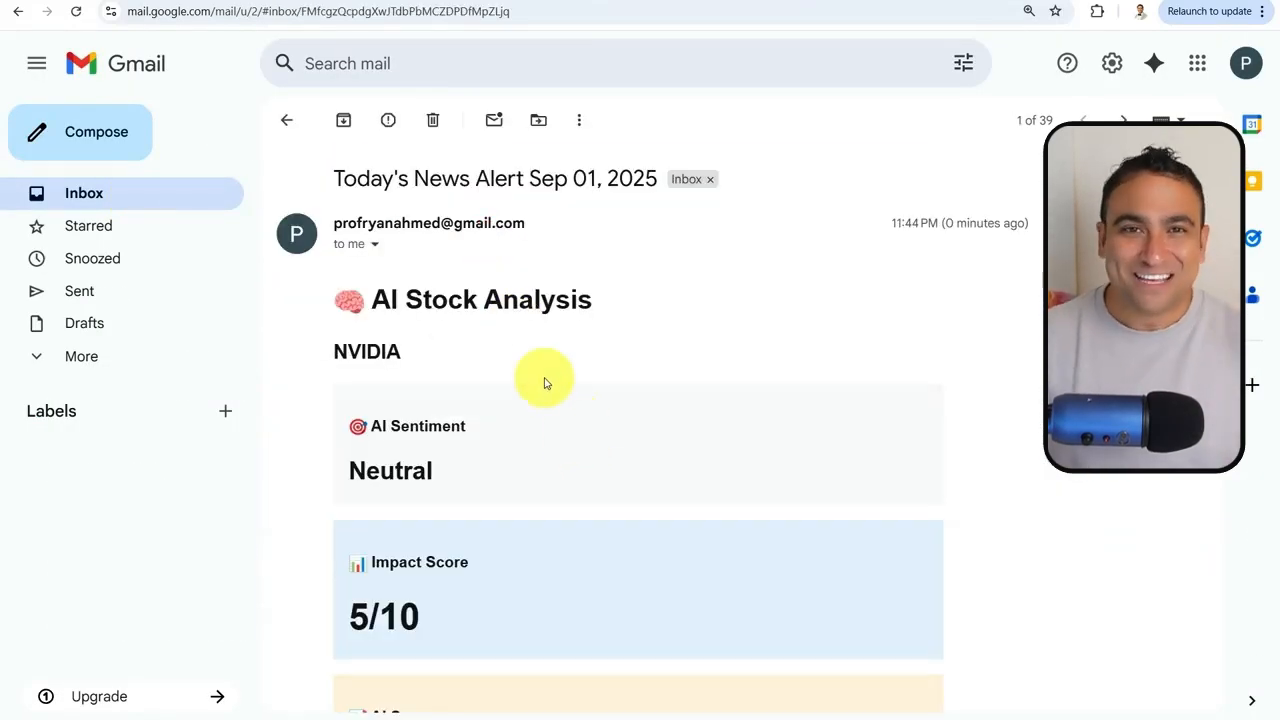
scroll(486, 349, down, 1)
scroll(448, 380, down, 2)
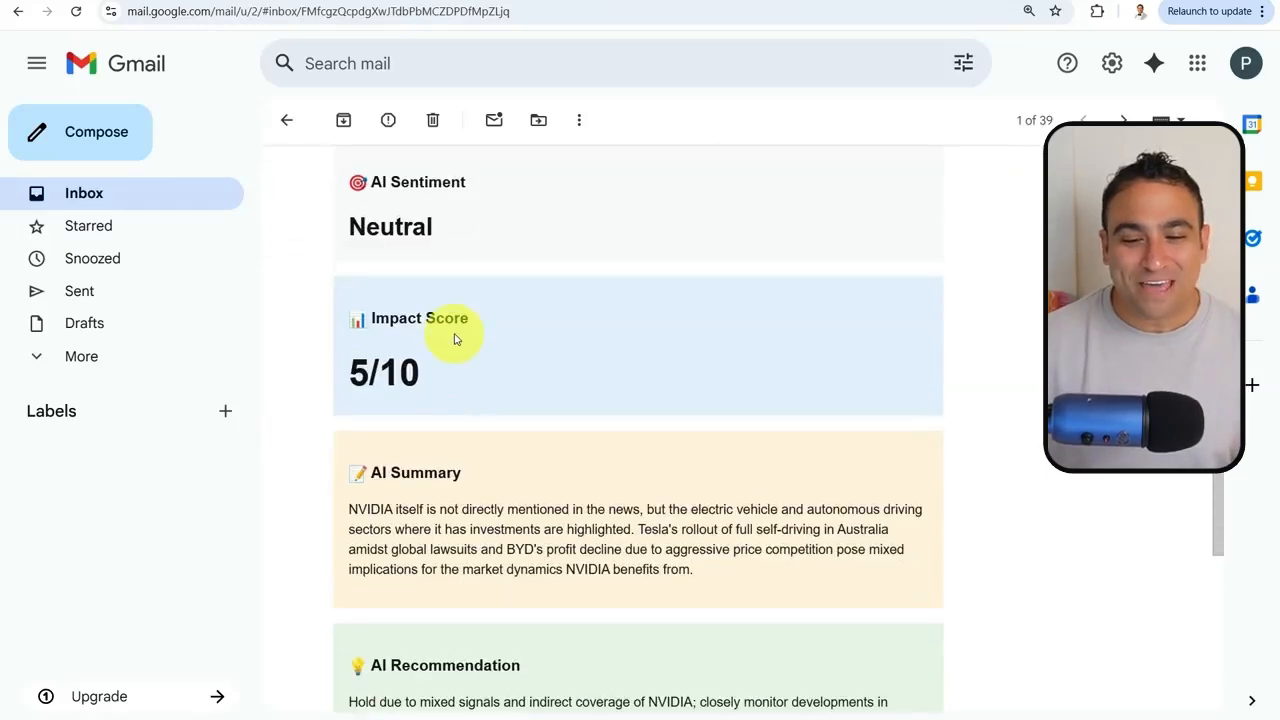
scroll(500, 400, down, 3)
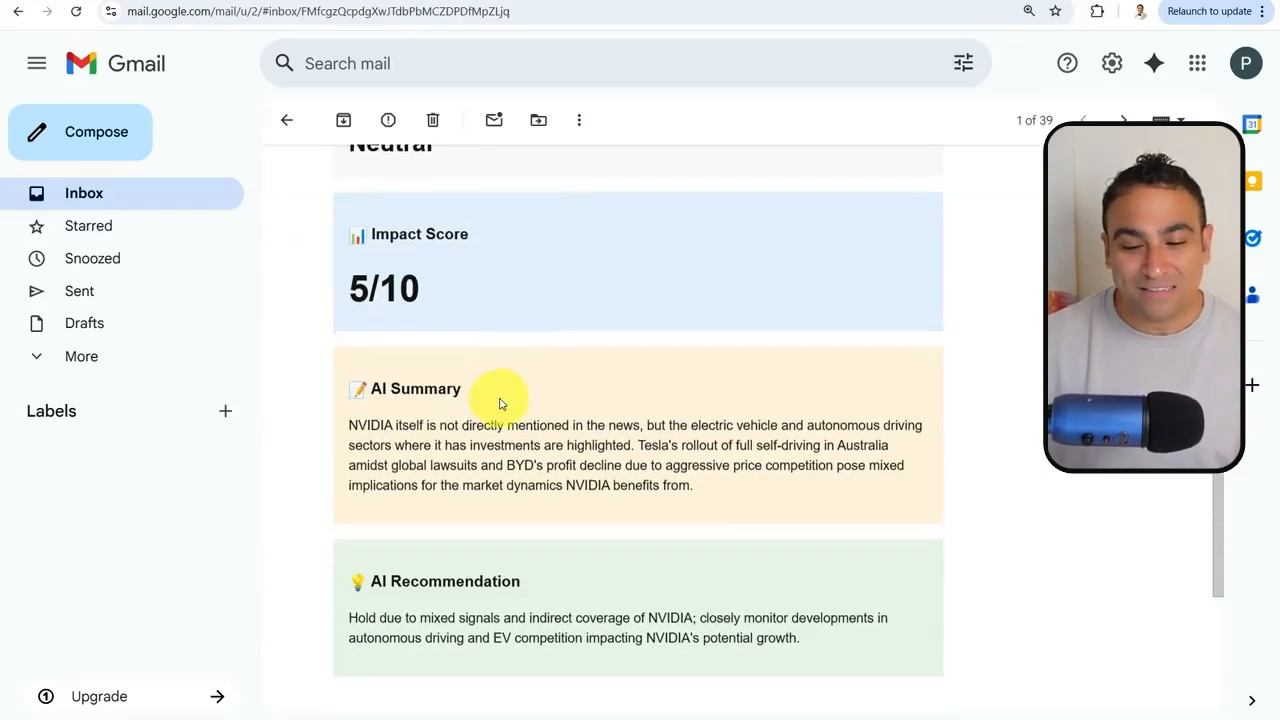
click(285, 122)
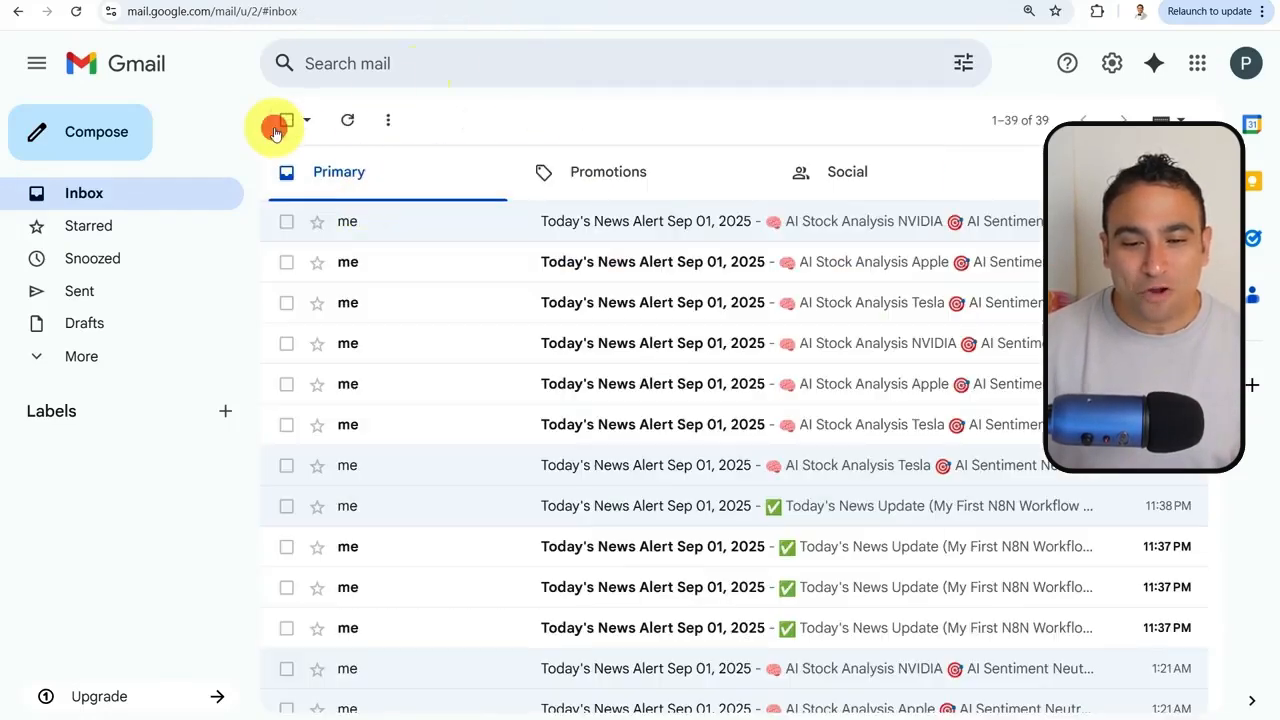
click(399, 254)
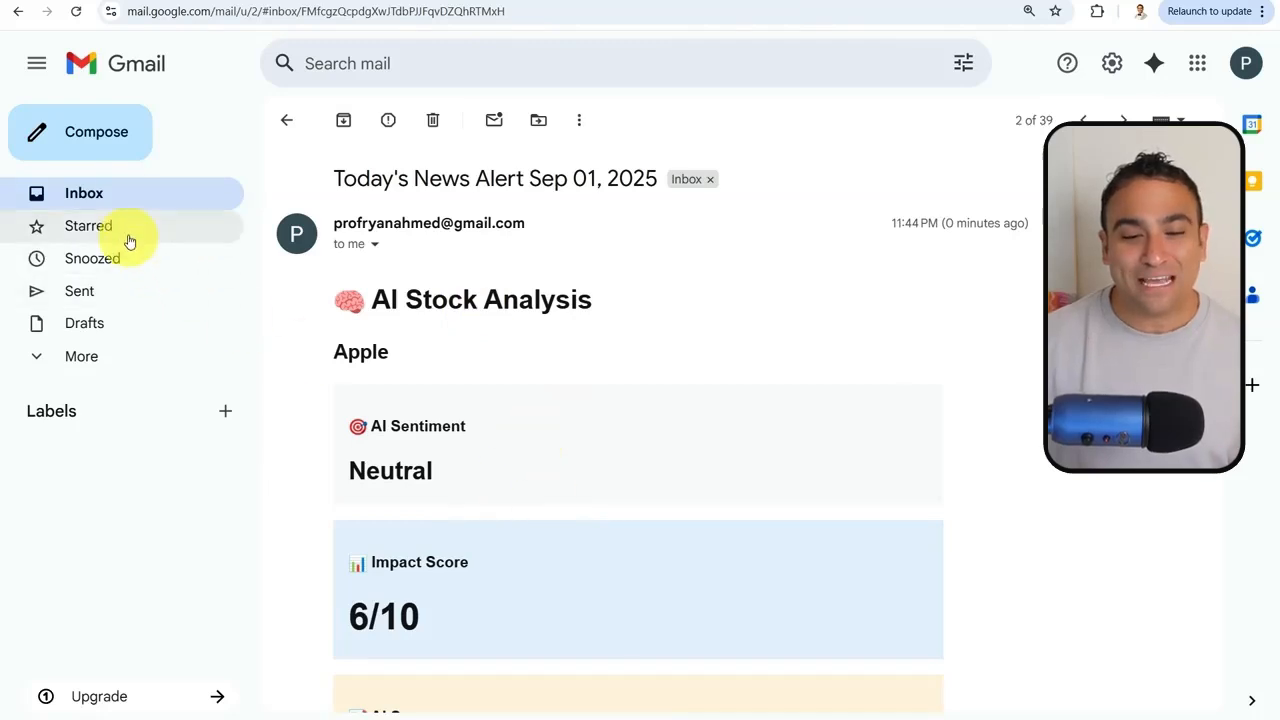
click(123, 195)
click(414, 304)
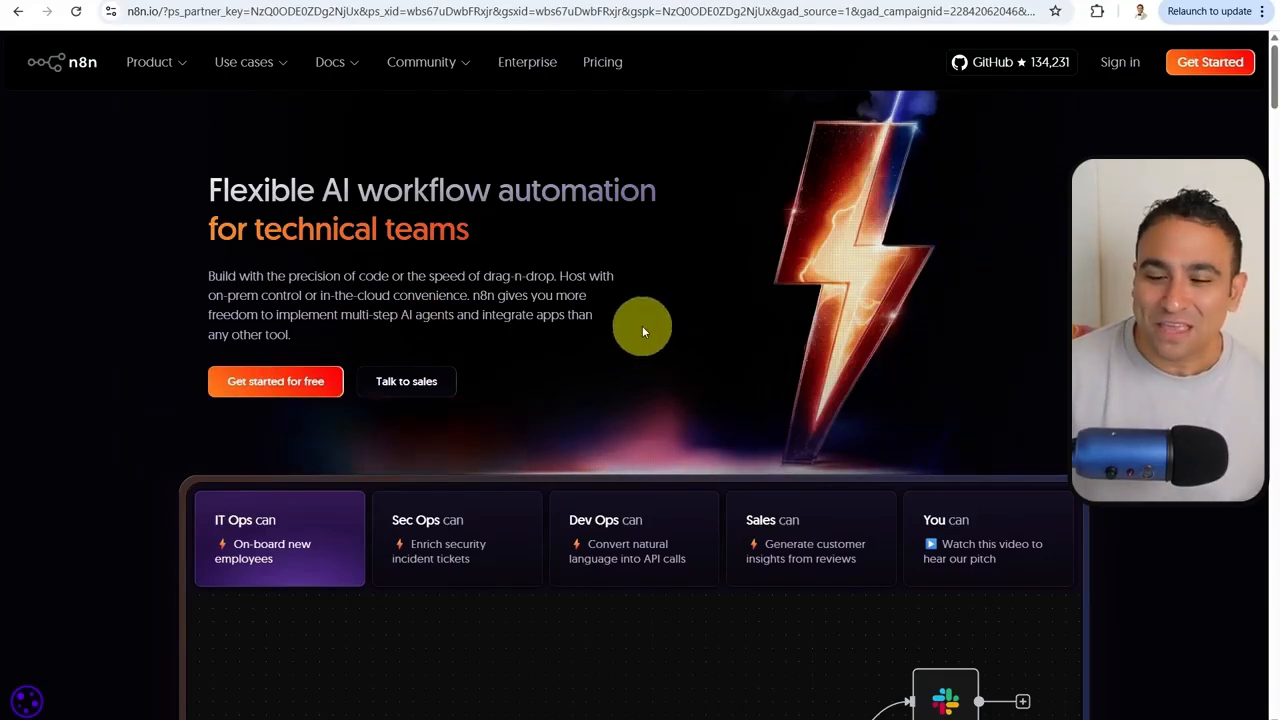
Browse down the n8n.io homepage, then switch to the n8n cloud Overview with its three workflows
scroll(600, 295, down, 3)
scroll(610, 280, down, 2)
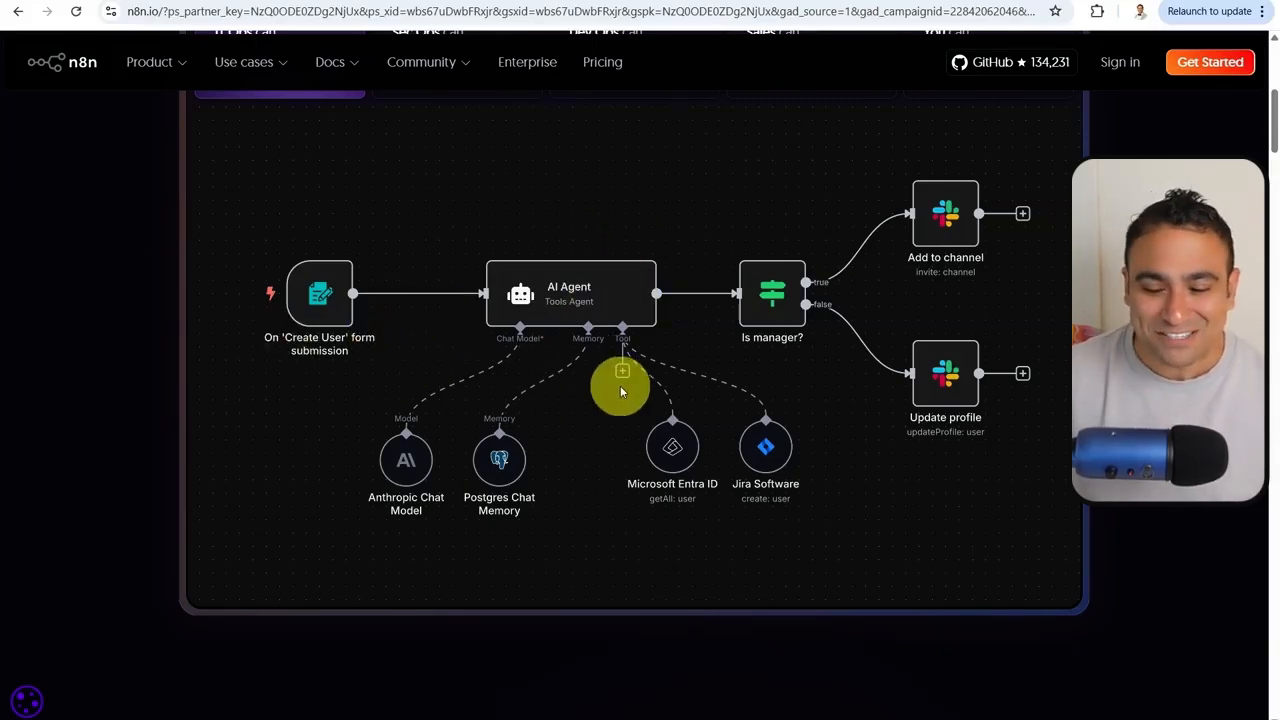
scroll(500, 314, down, 7)
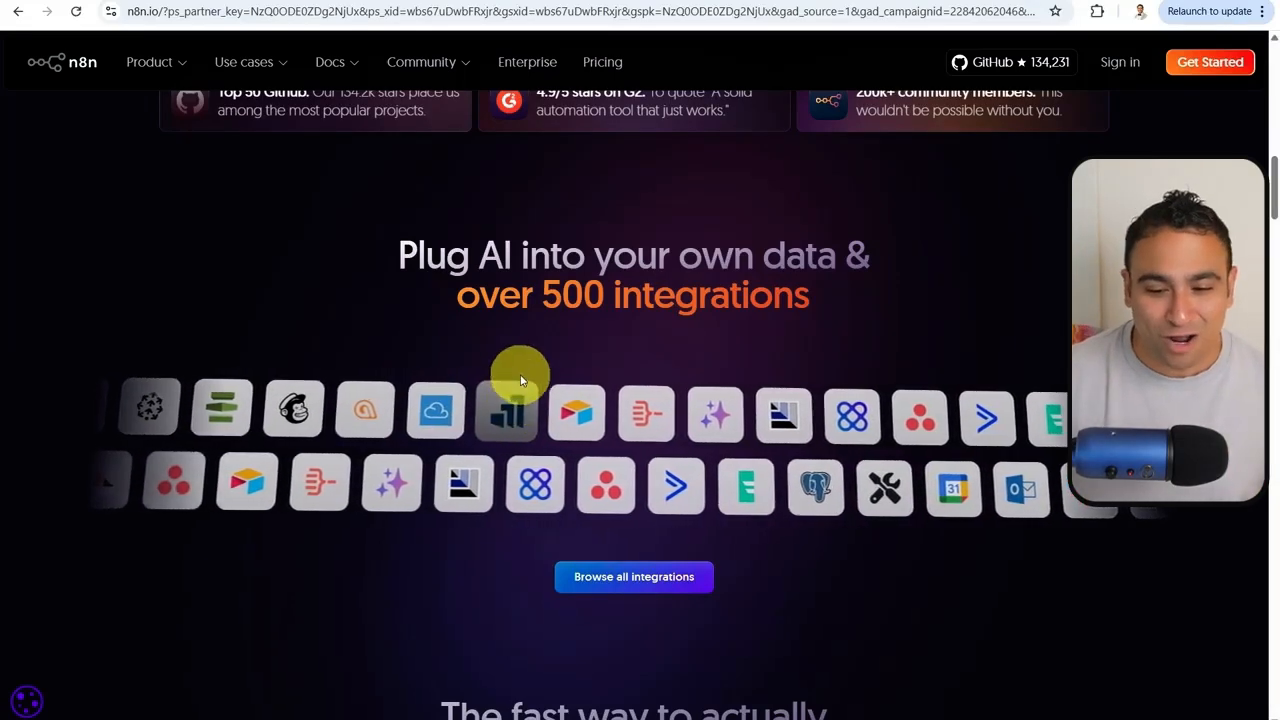
scroll(516, 372, down, 7)
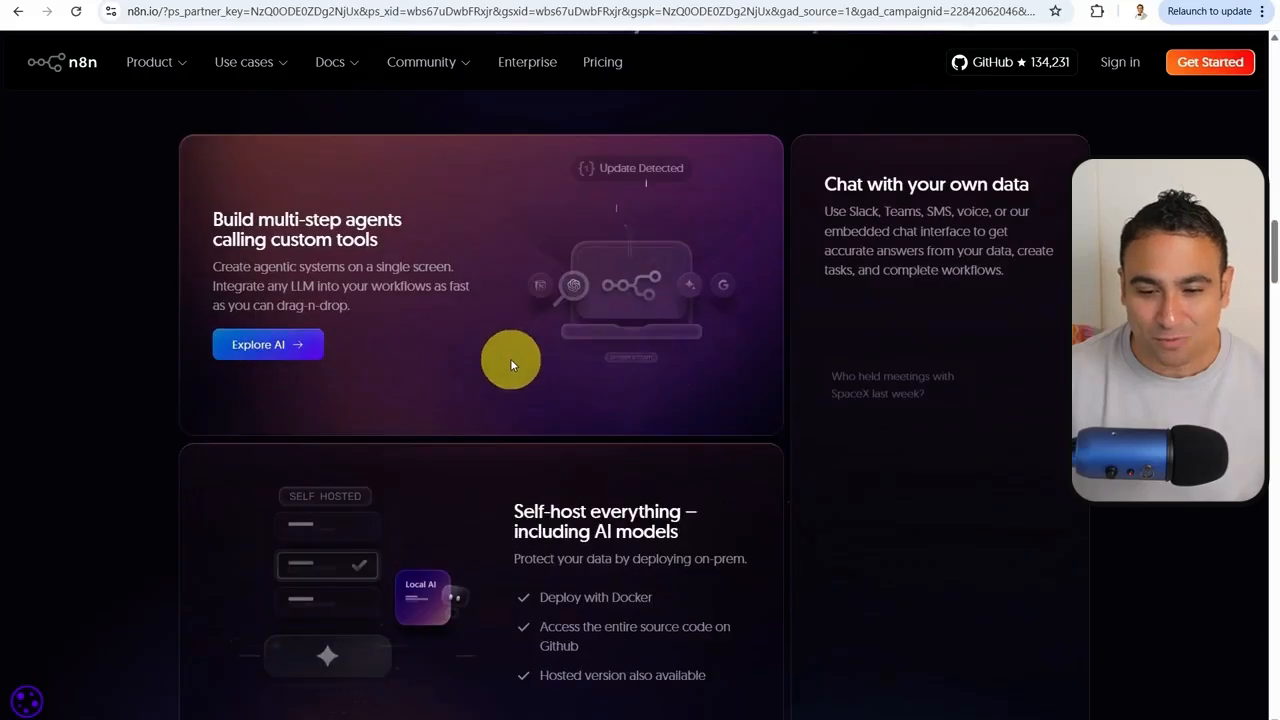
scroll(510, 364, down, 1)
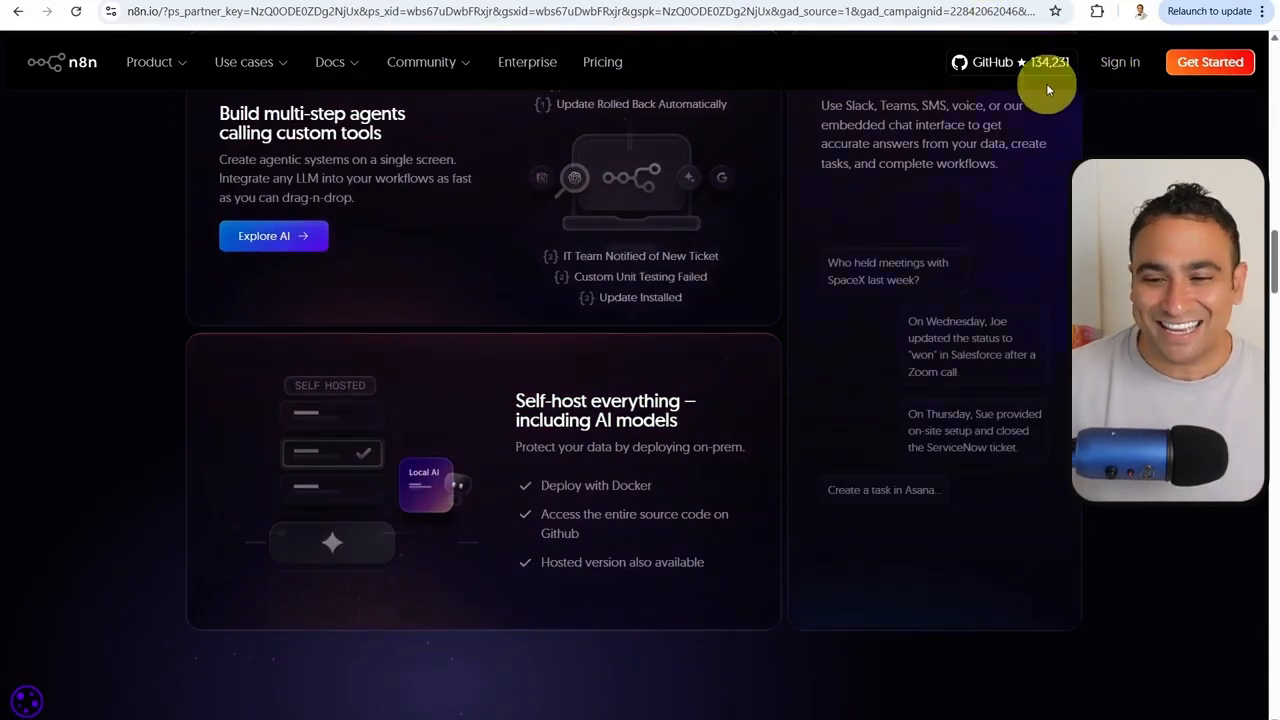
click(955, 3)
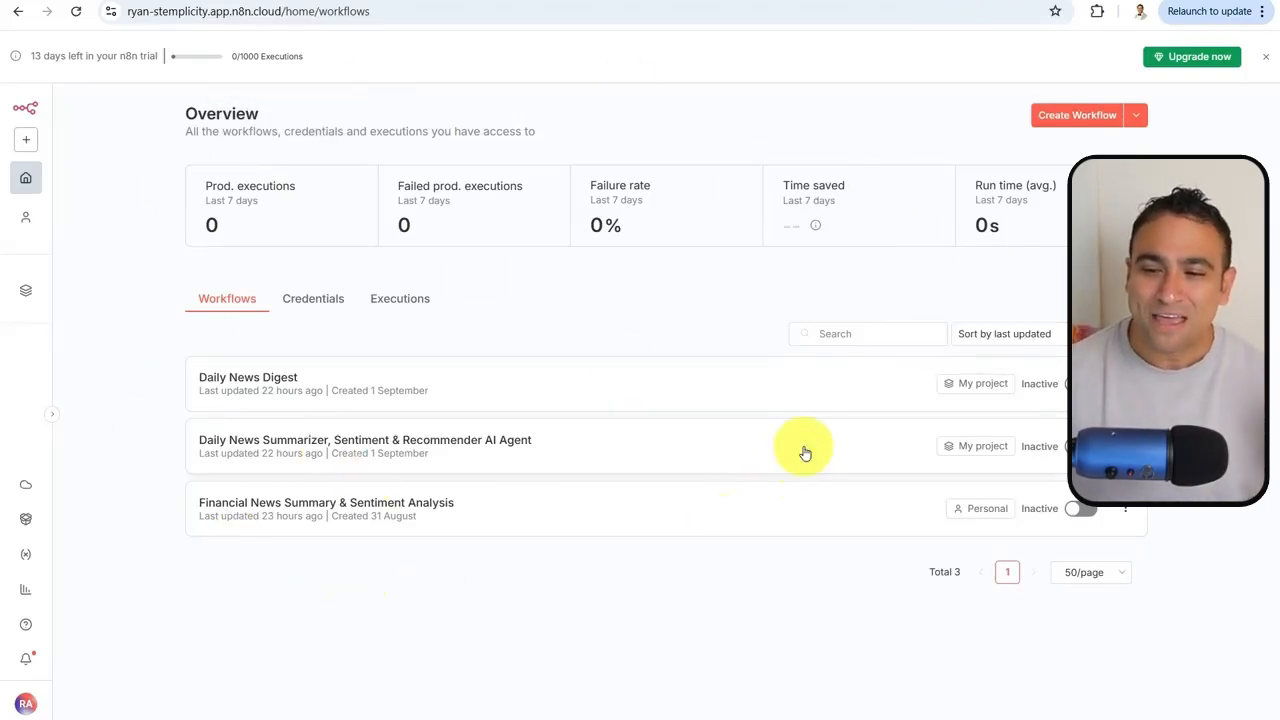
Create a new blank workflow and bring up the trigger options for its first step
click(1080, 116)
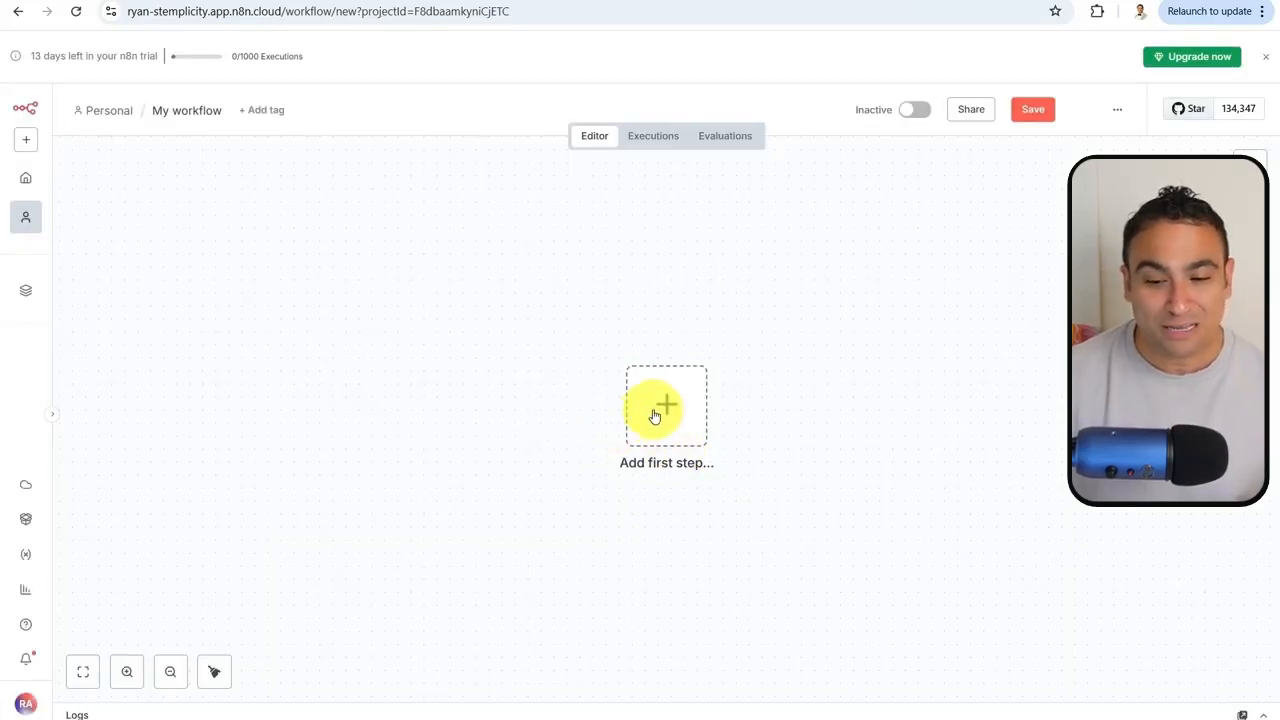
click(655, 412)
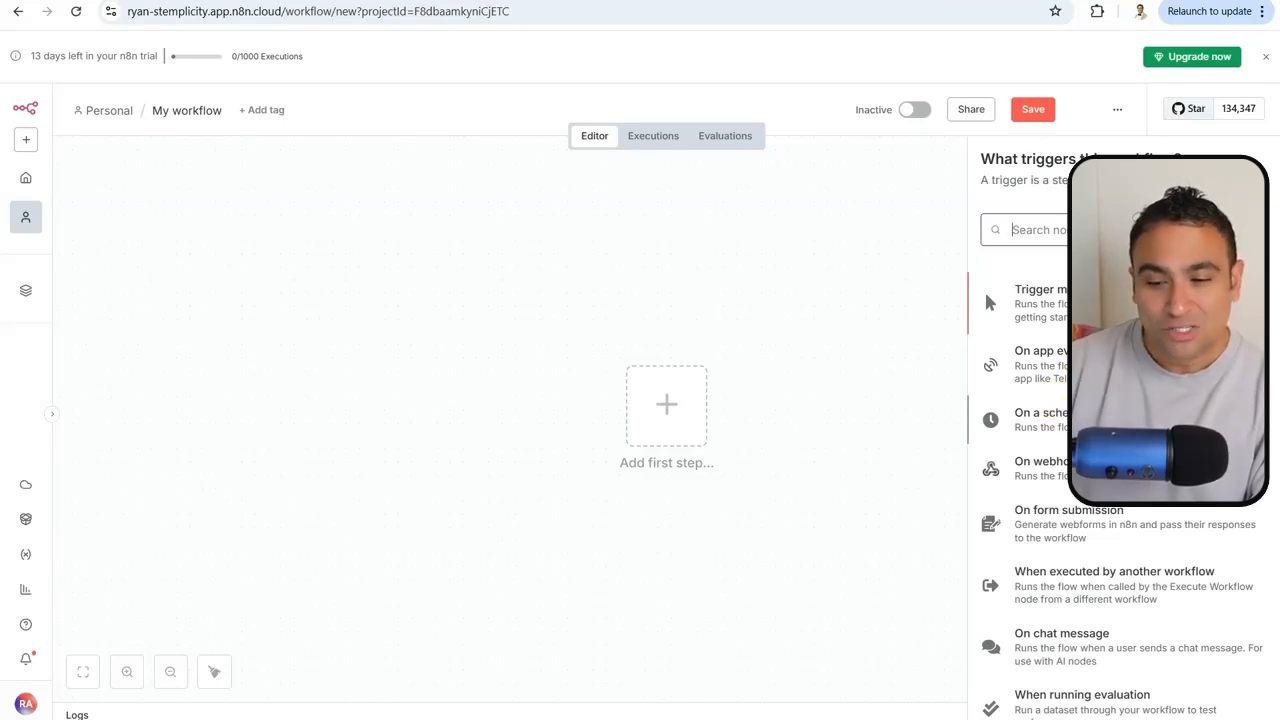
Add a Schedule Trigger firing every hour and move its node left on the canvas
click(1060, 420)
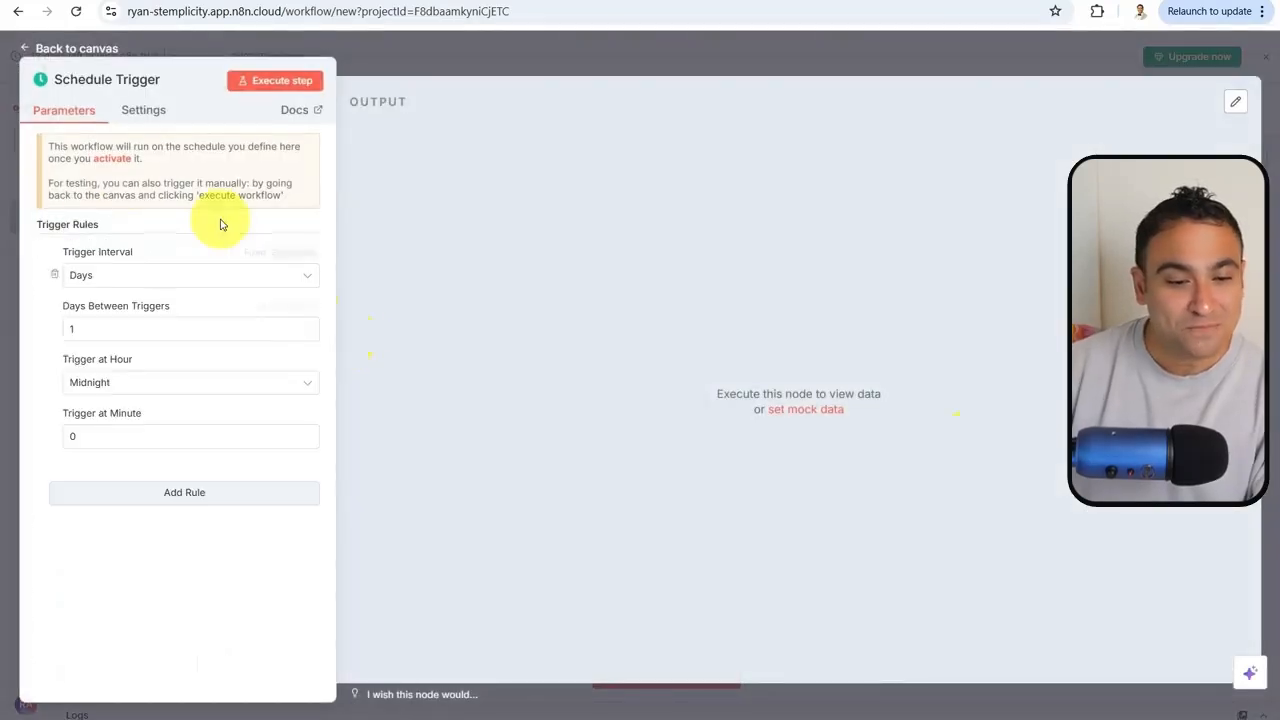
click(150, 285)
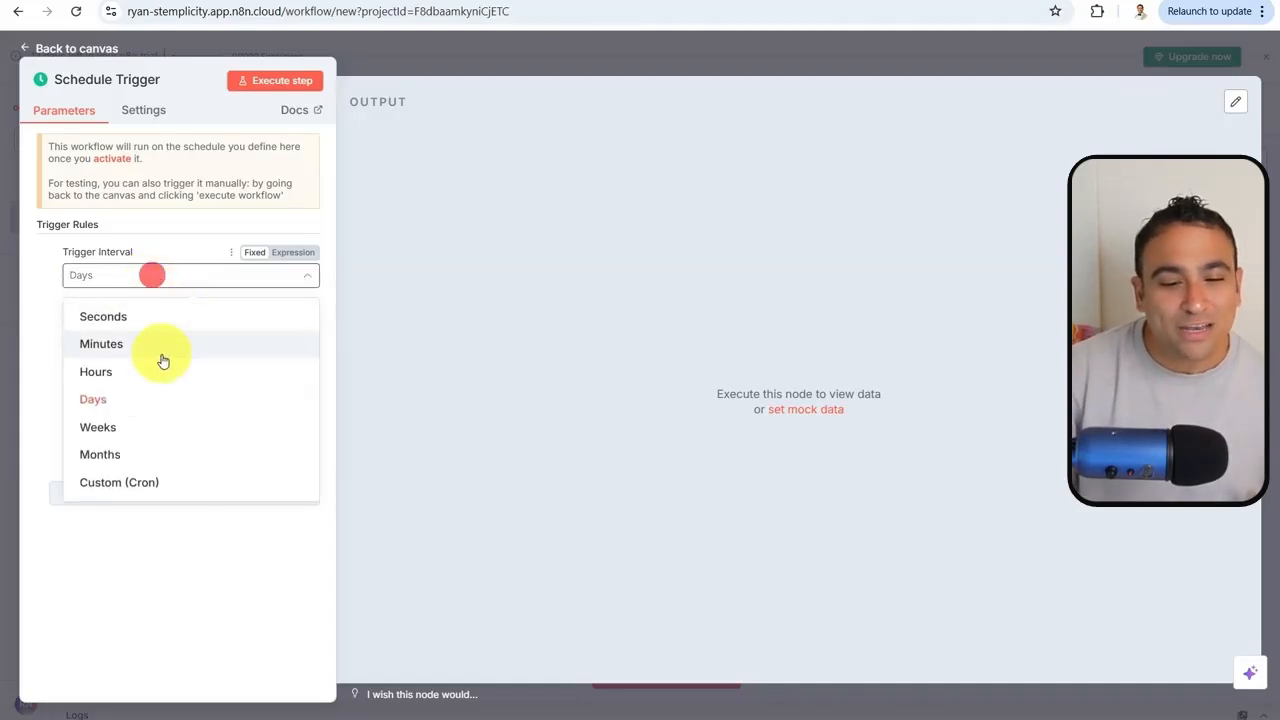
click(159, 376)
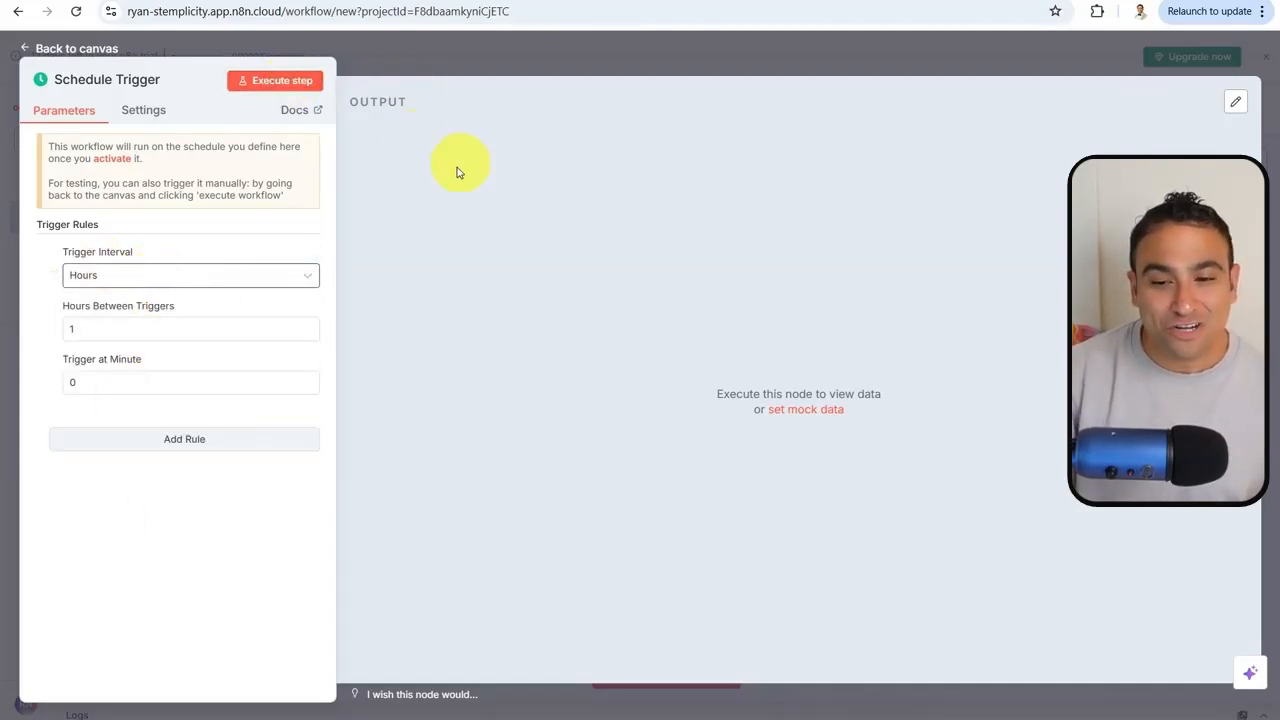
click(748, 56)
drag(666, 391, 458, 338)
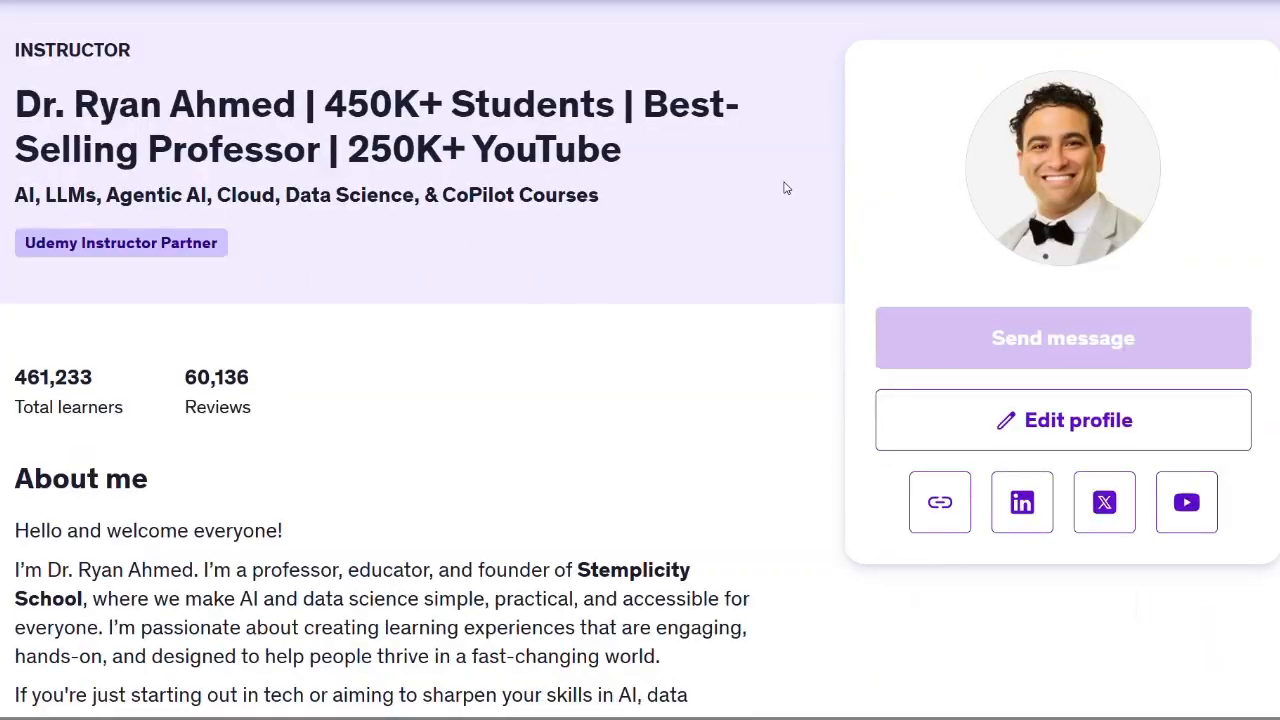
Scroll through the instructor's Udemy course pages, ending at The Agentic AI Engineering Masterclass
scroll(786, 188, down, 3)
scroll(786, 188, down, 20)
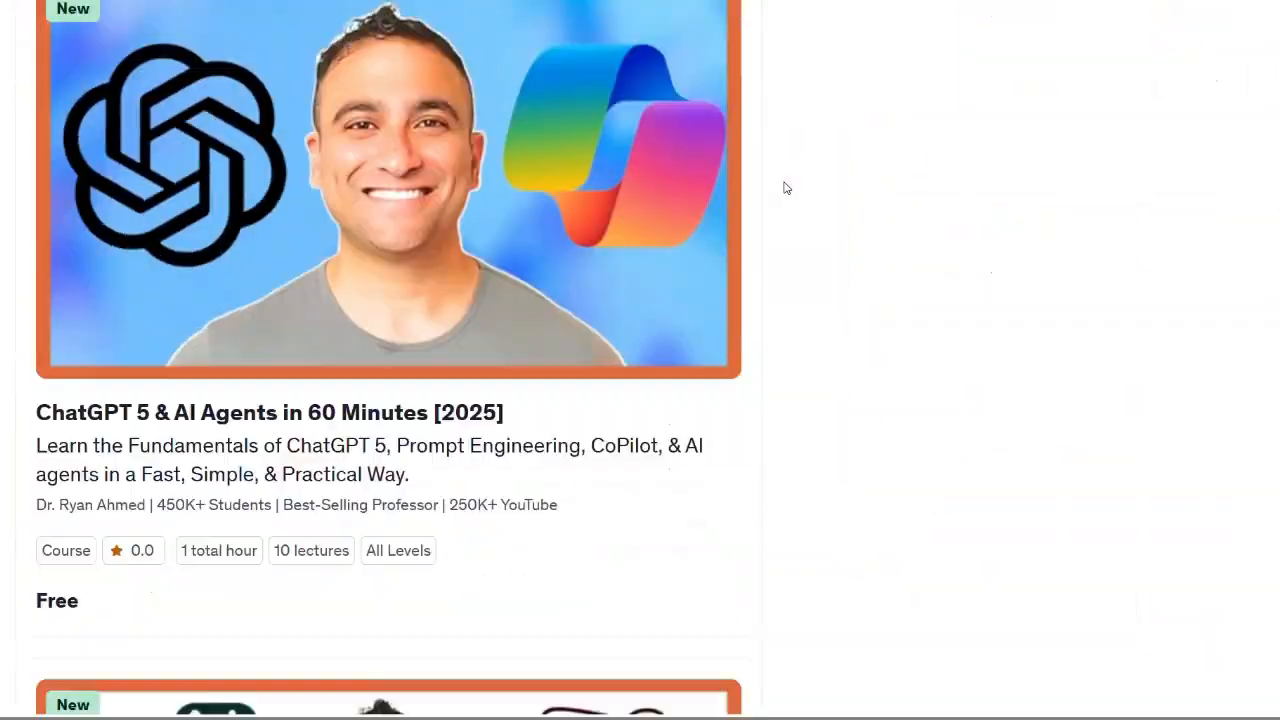
scroll(786, 188, down, 20)
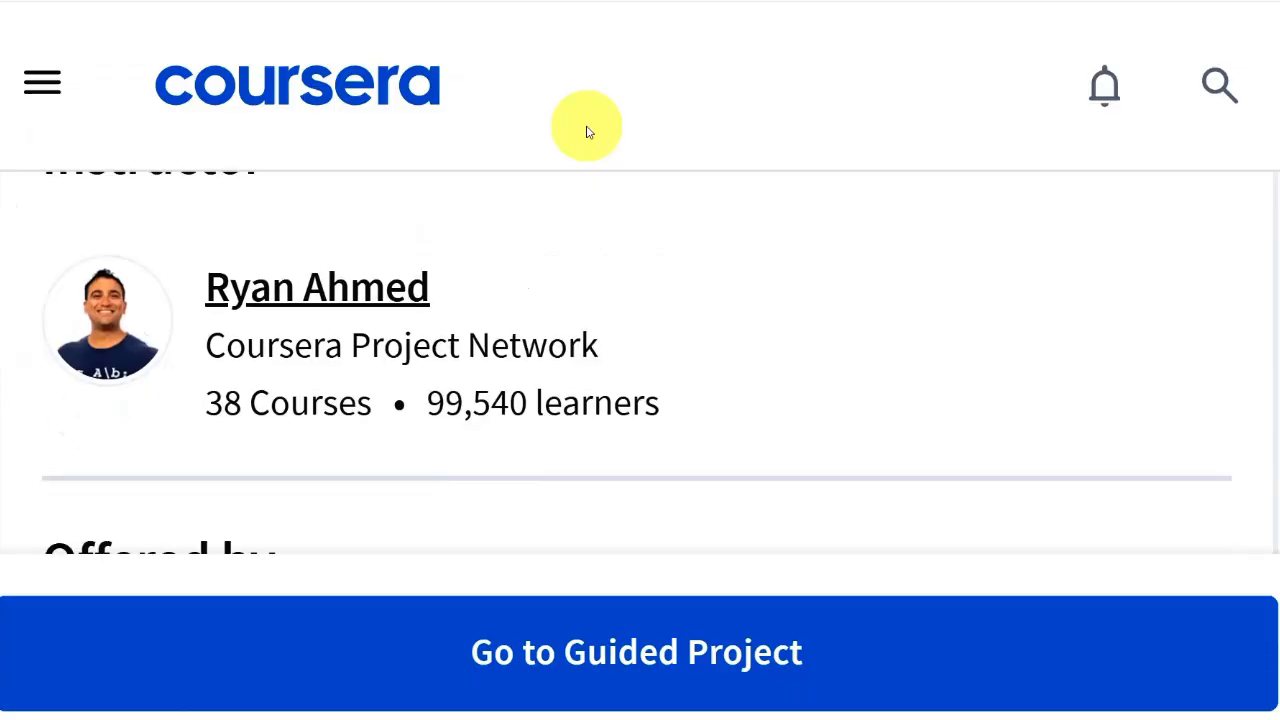
scroll(588, 130, down, 2)
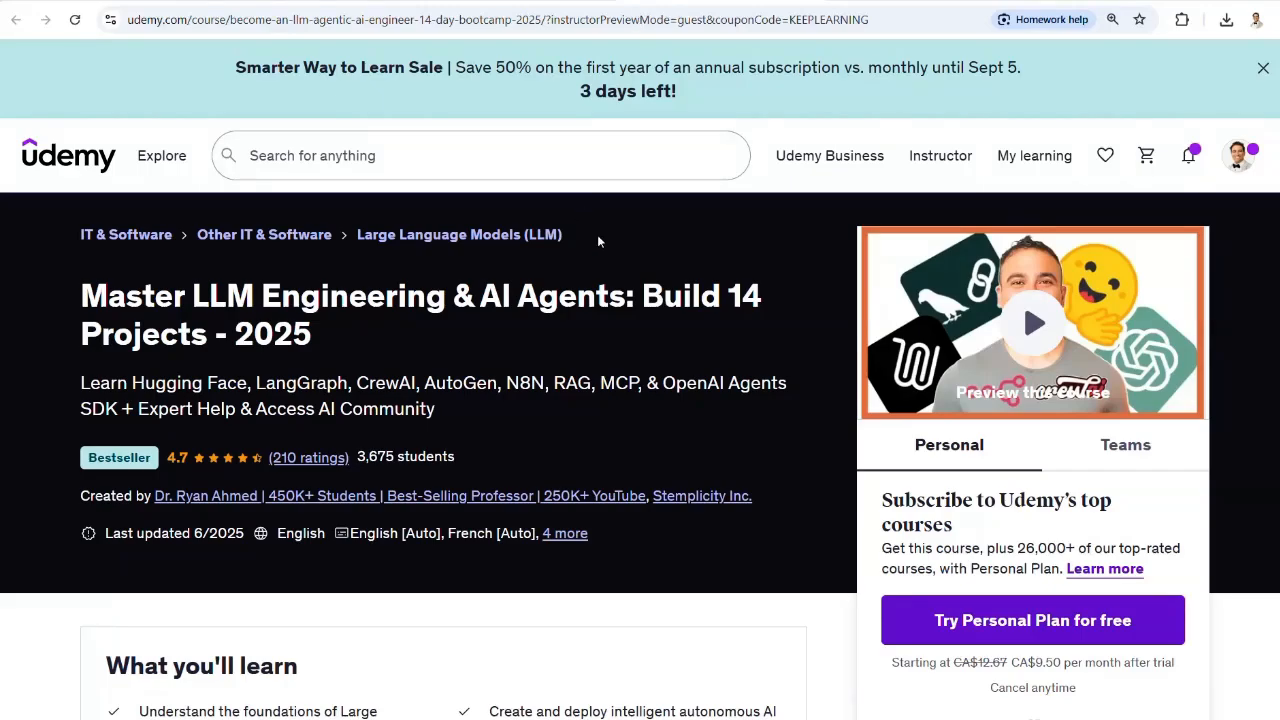
scroll(597, 235, down, 4)
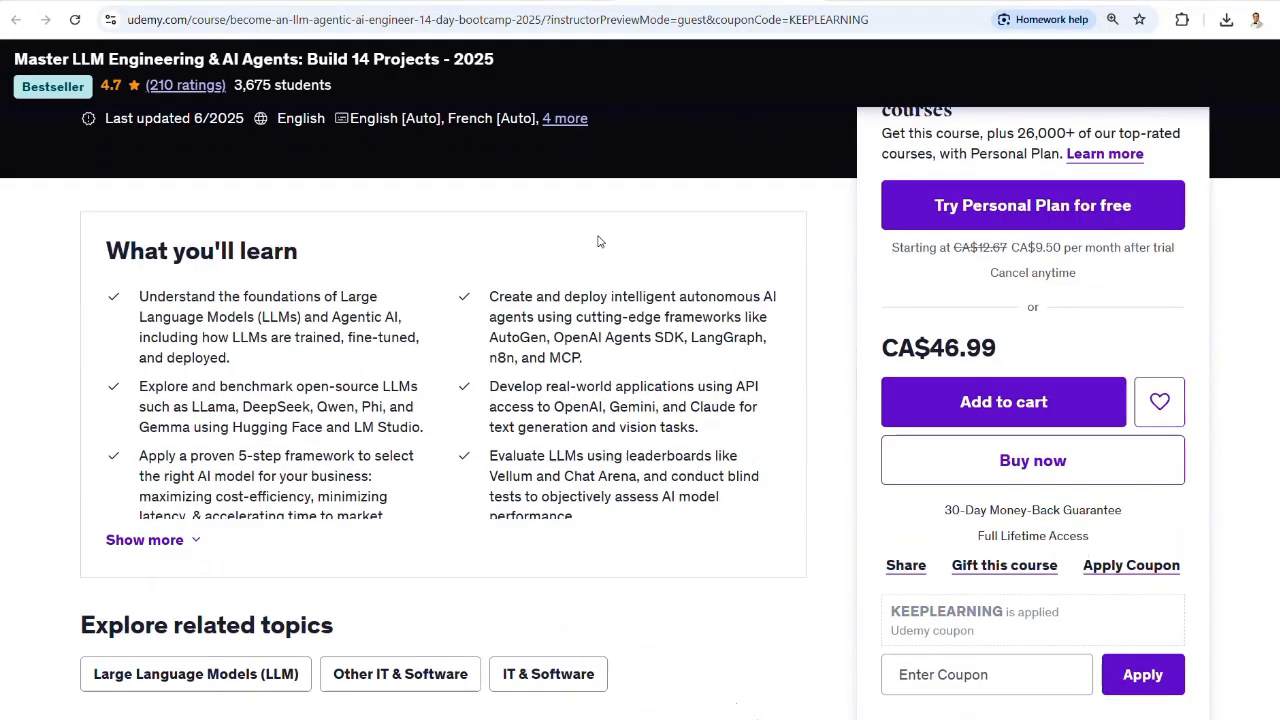
scroll(598, 241, down, 10)
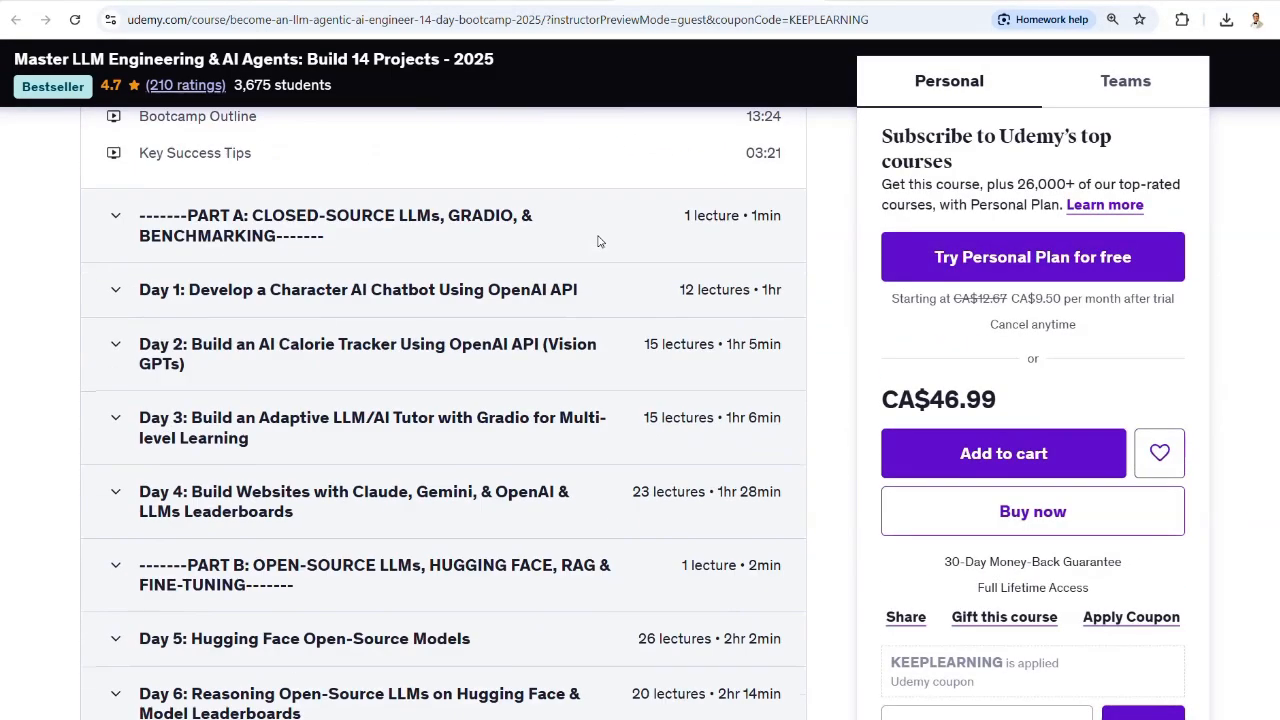
scroll(598, 241, down, 10)
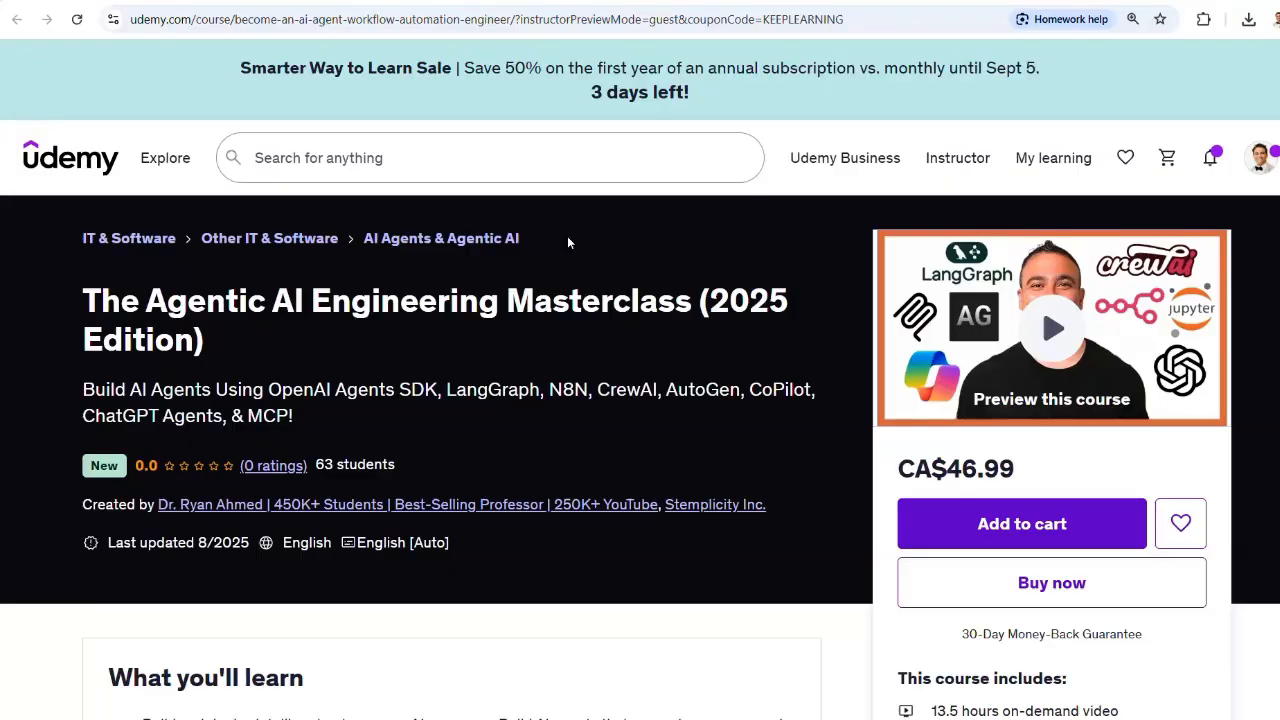
scroll(567, 242, down, 5)
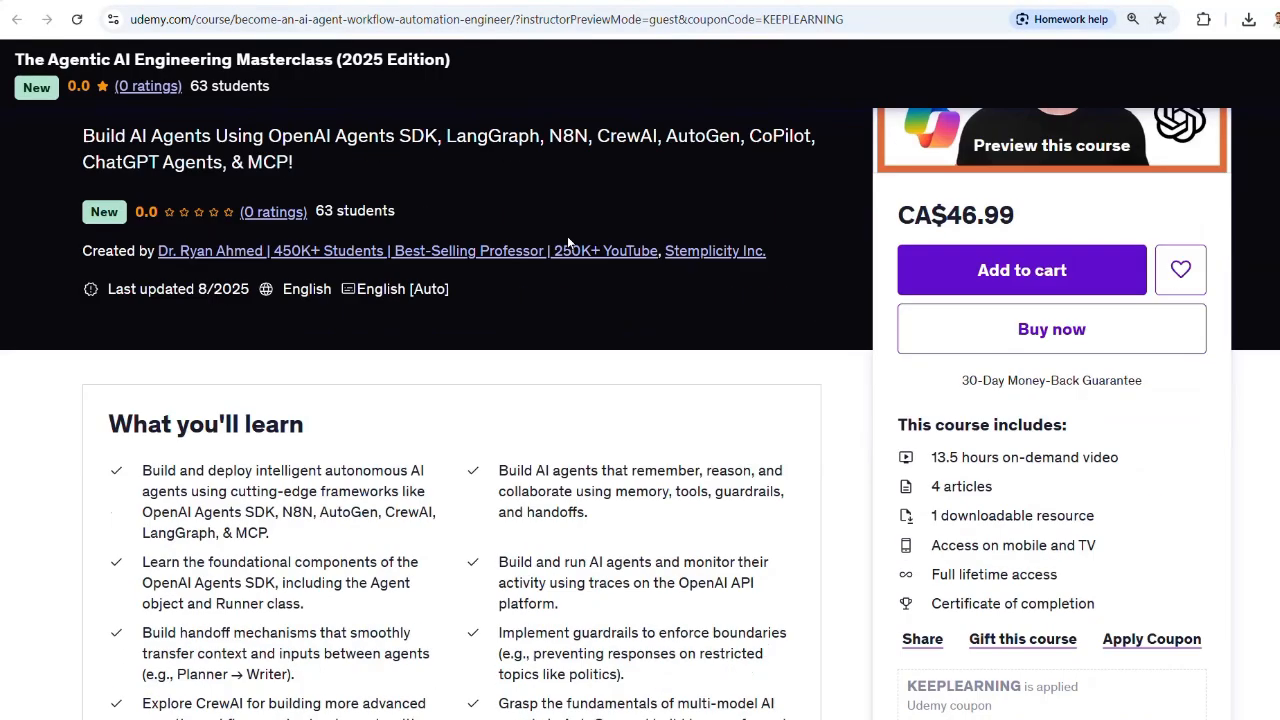
scroll(567, 242, down, 6)
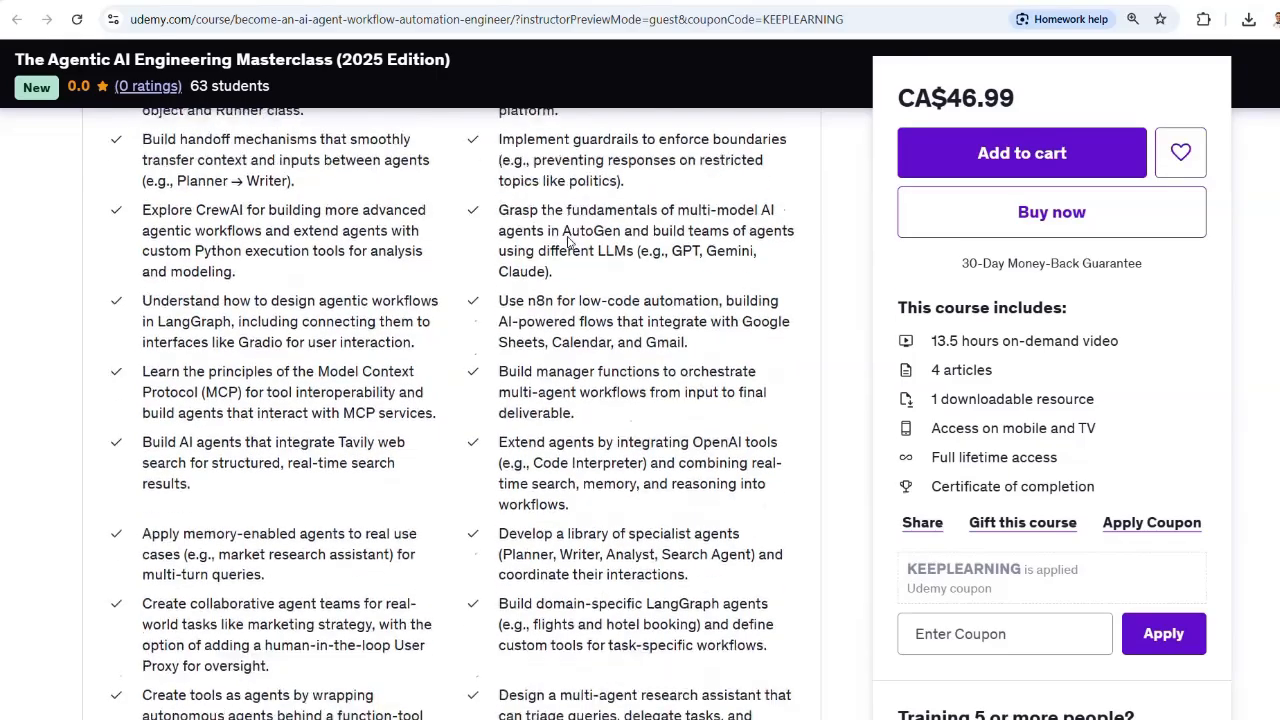
scroll(567, 242, down, 8)
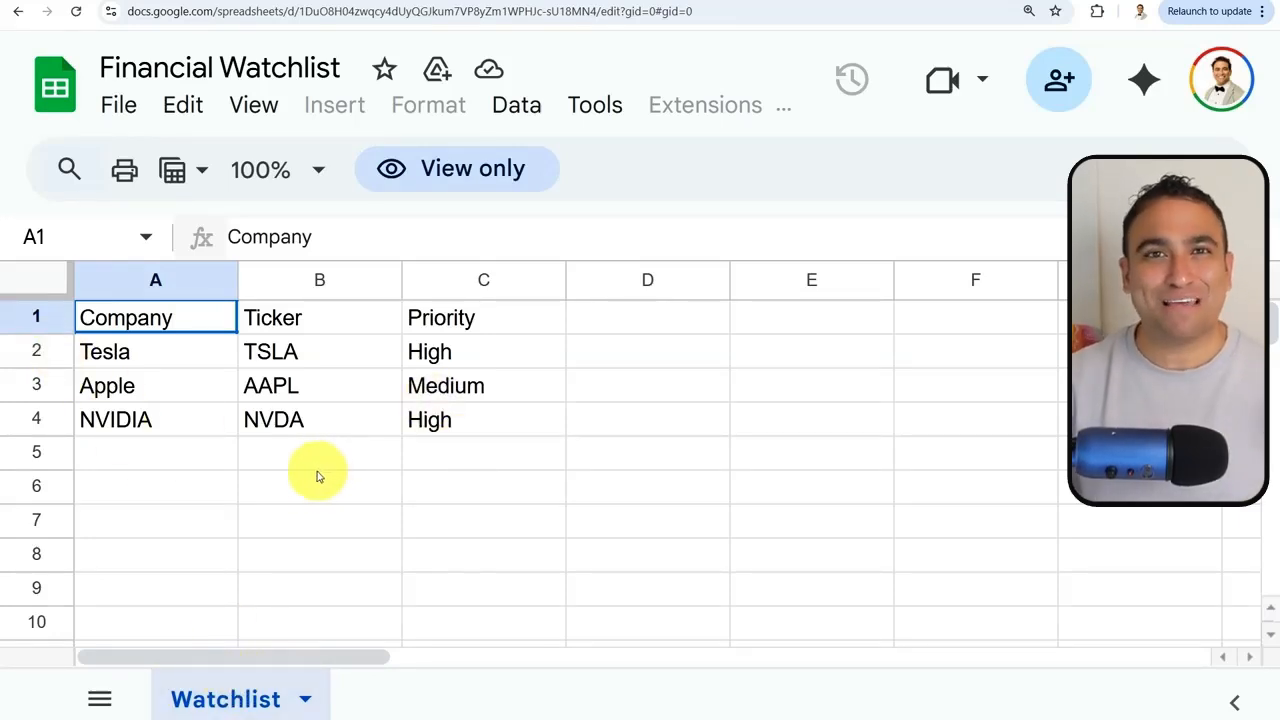
Bring up the next-step chooser from the Schedule Trigger's + handle
click(123, 461)
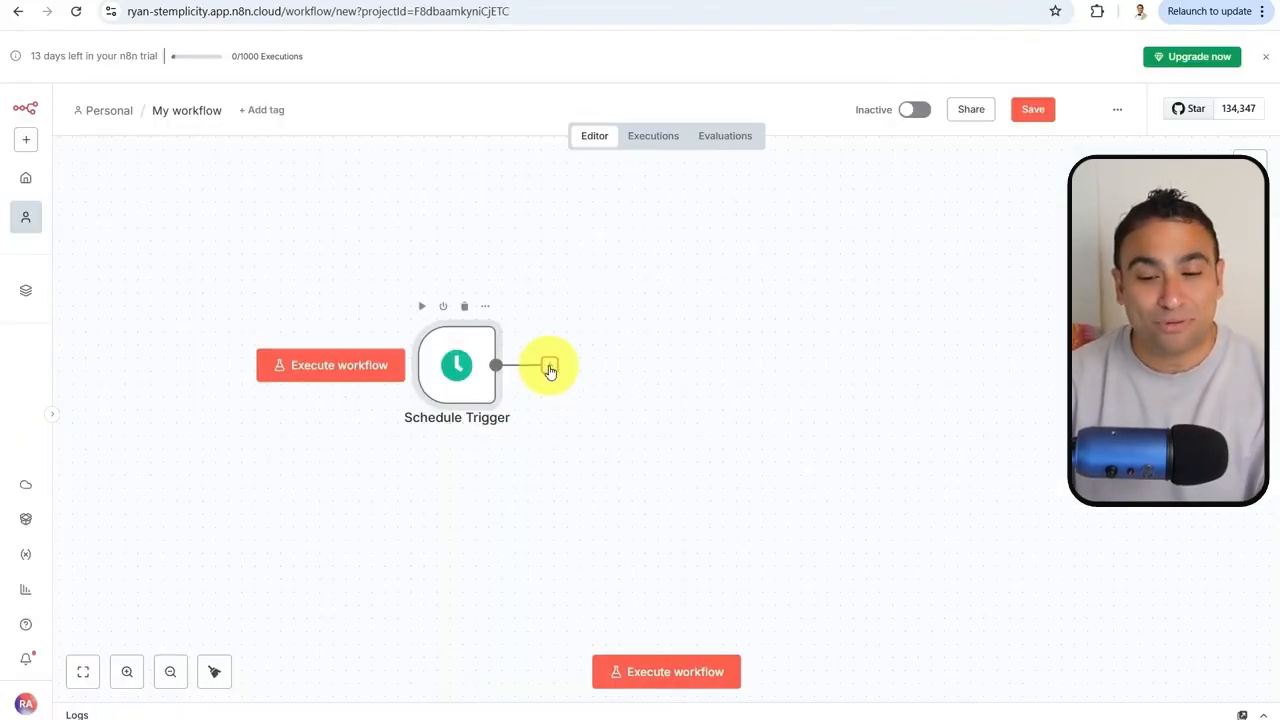
click(549, 368)
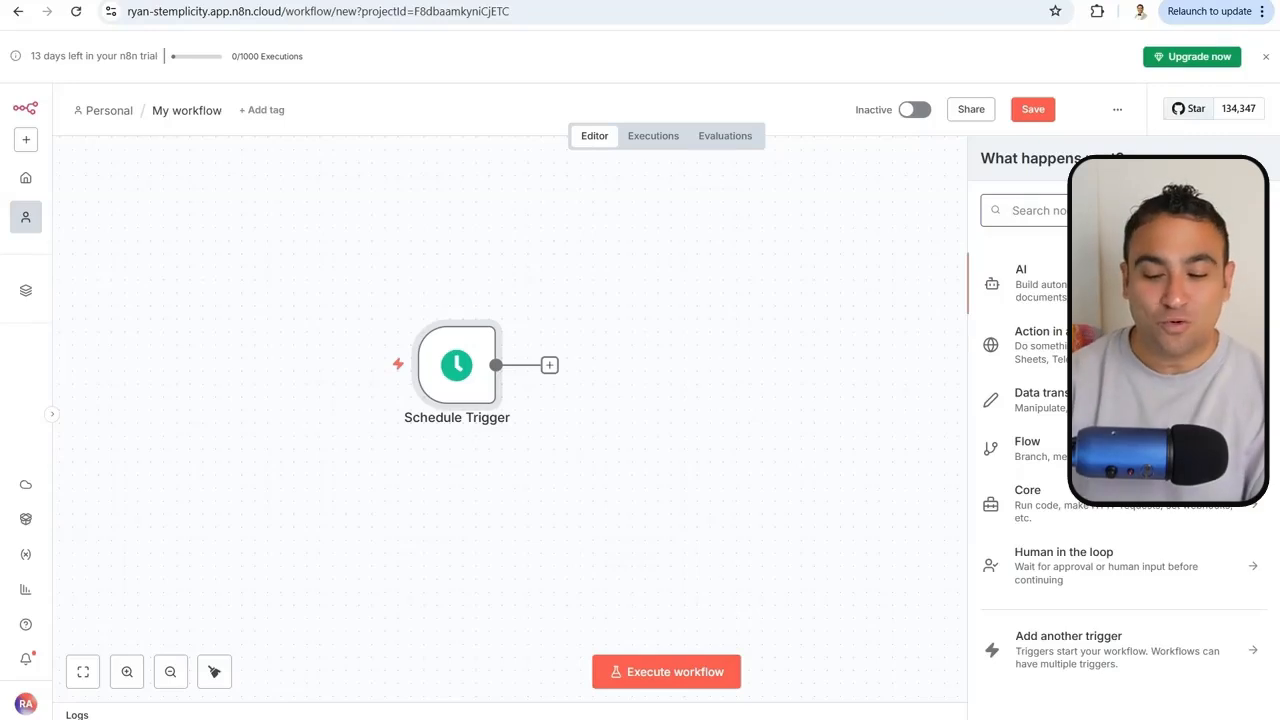
Add a Google Sheets 'Get row(s) in sheet' node after the trigger, found by searching 'sheet'
text(sheet)
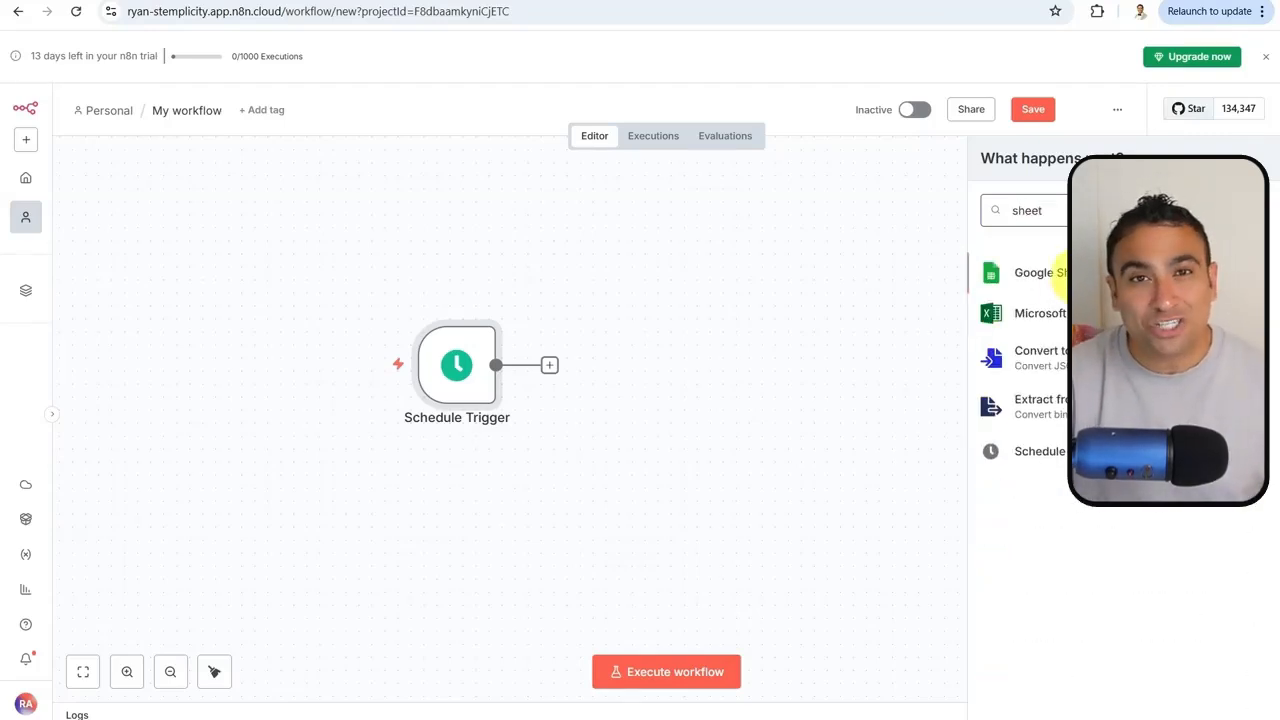
click(1058, 274)
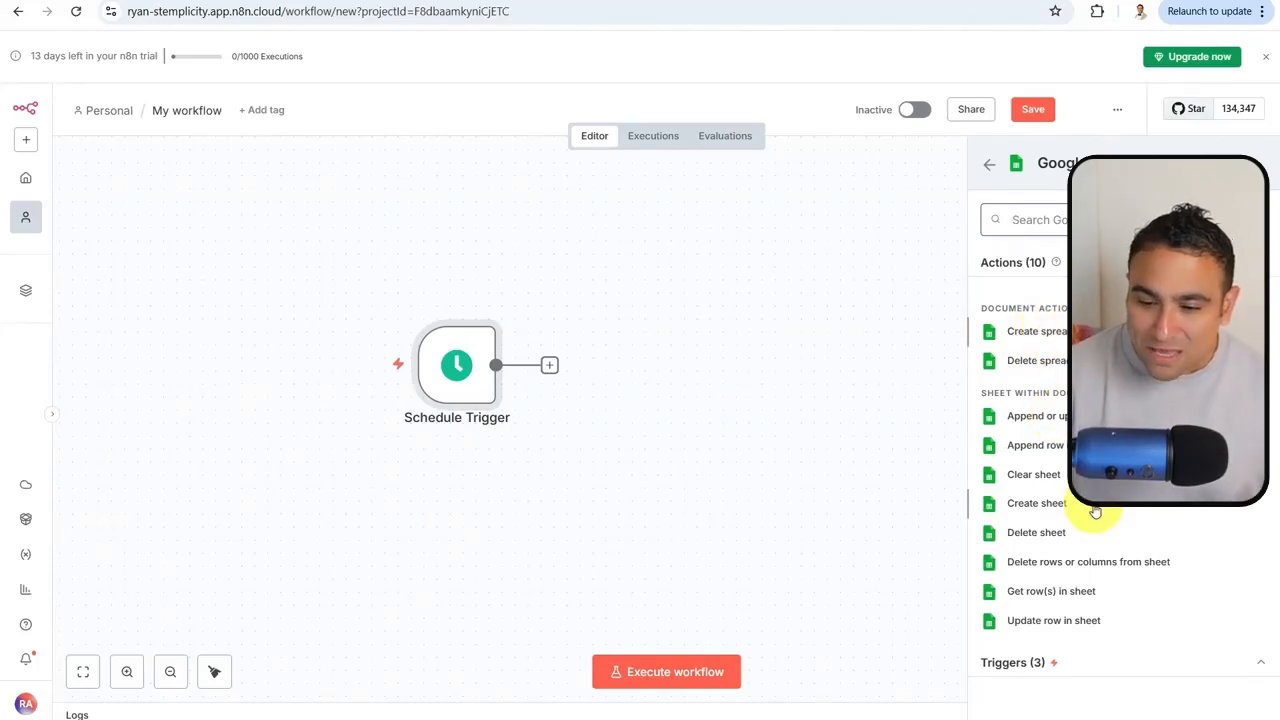
click(1058, 595)
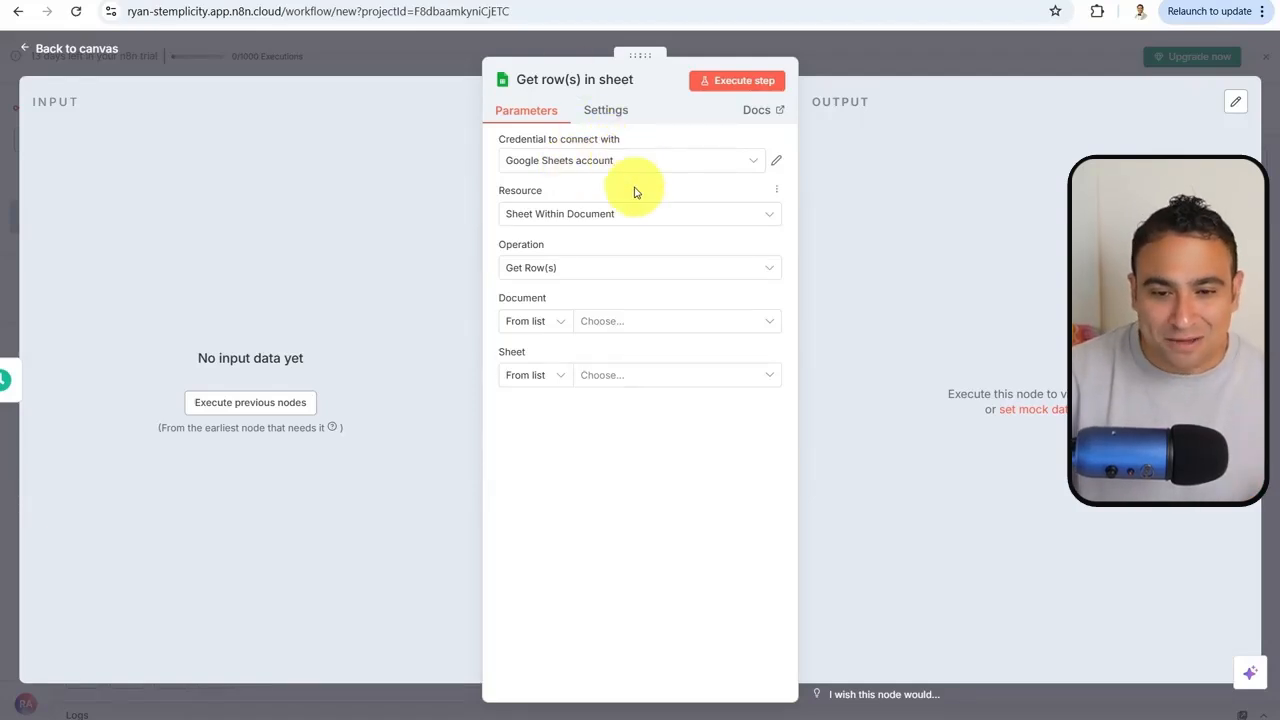
Keep the existing Google Sheets account credential, abandoning an attempted new credential
click(750, 162)
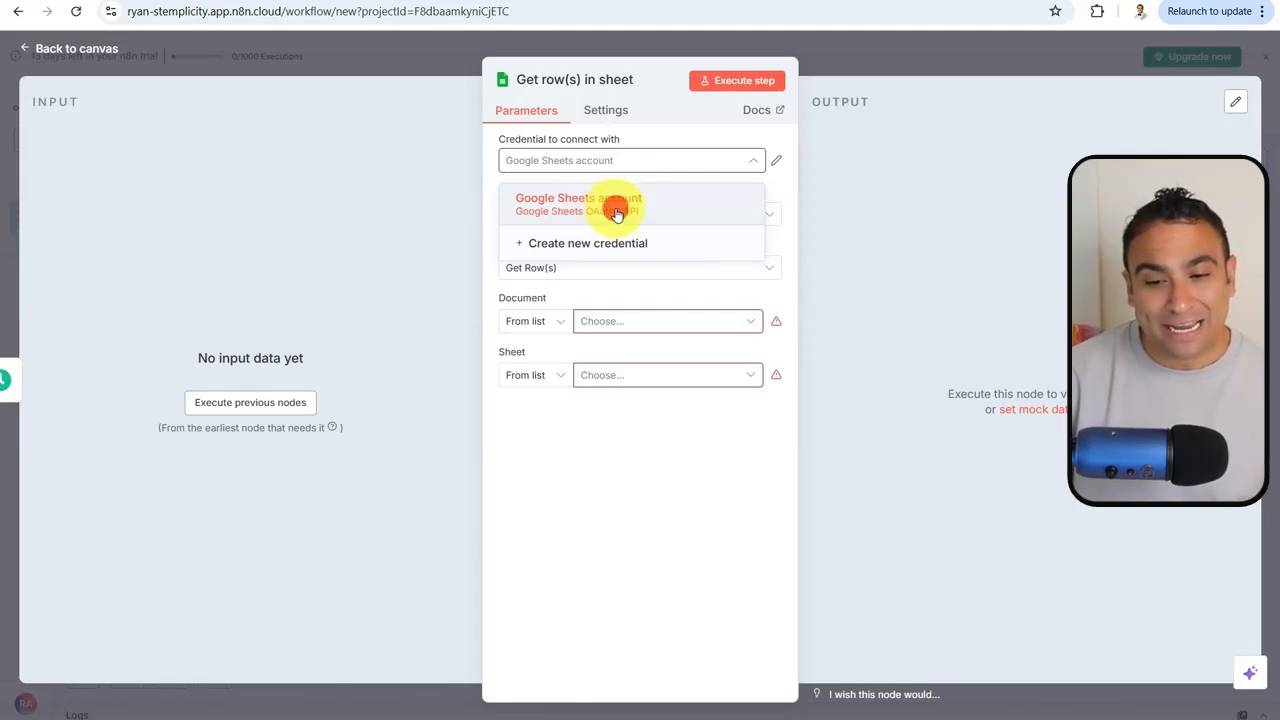
click(616, 214)
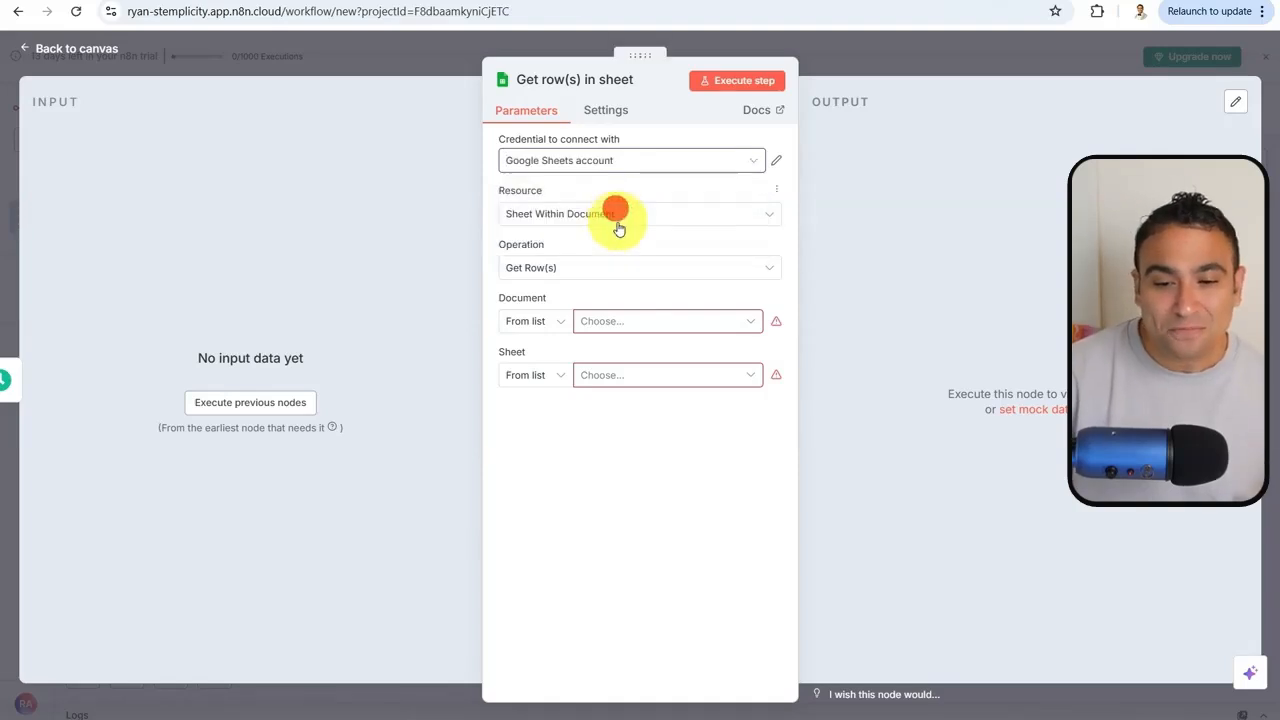
click(731, 169)
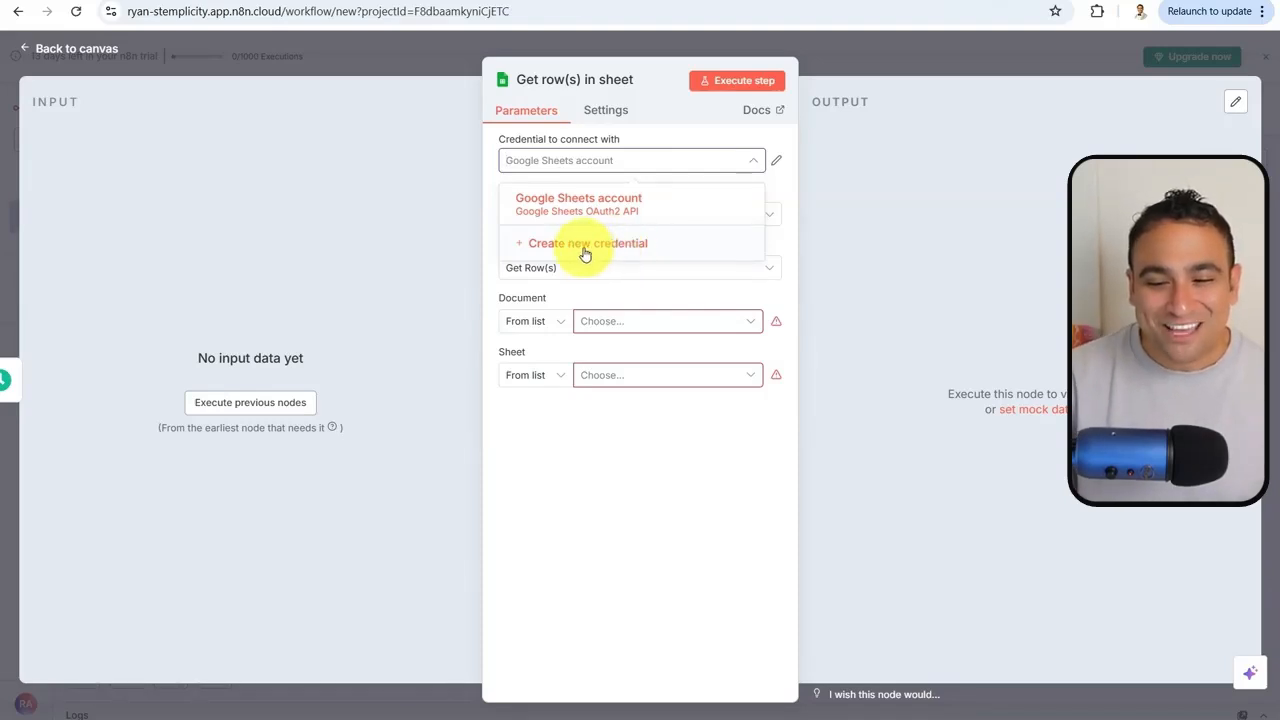
click(616, 250)
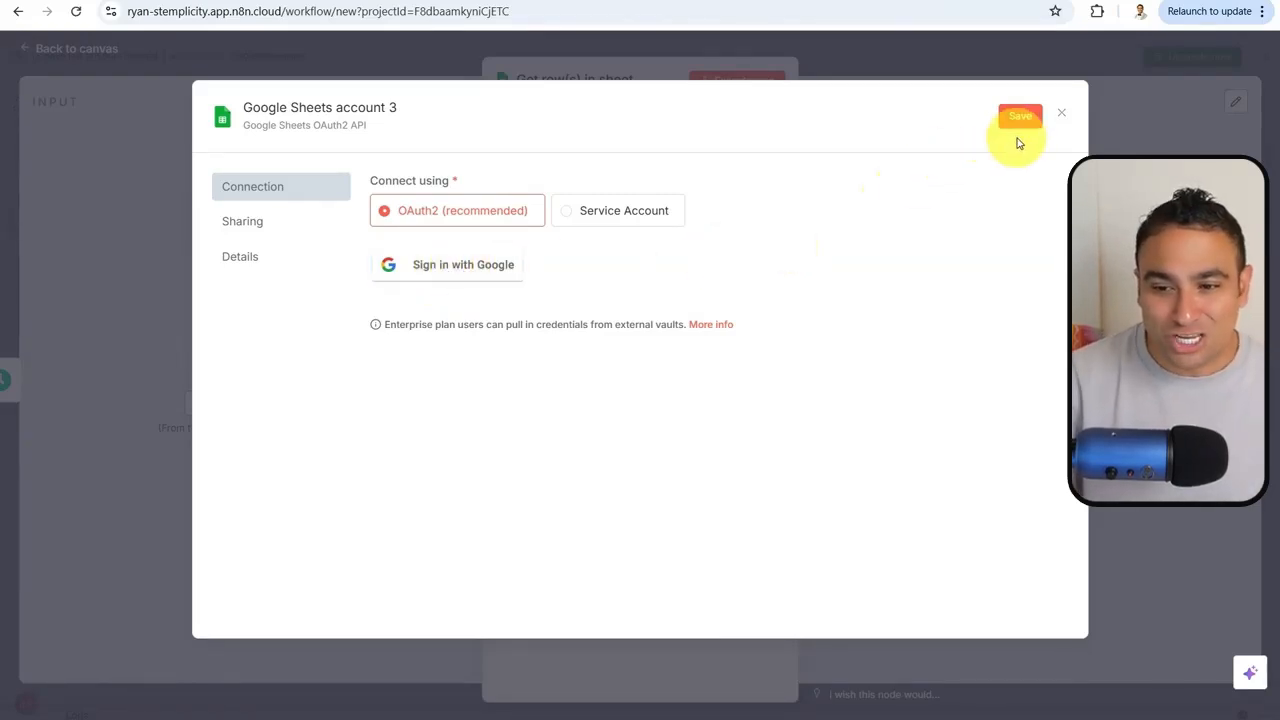
click(1065, 111)
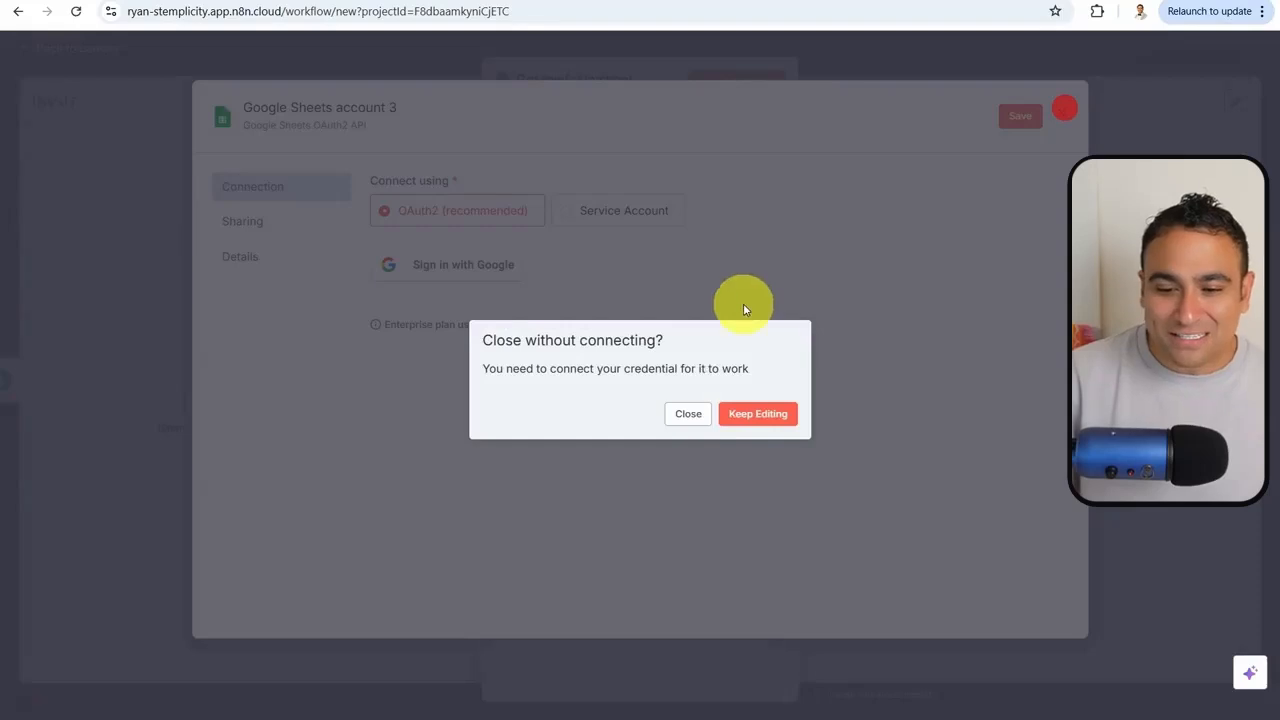
click(695, 415)
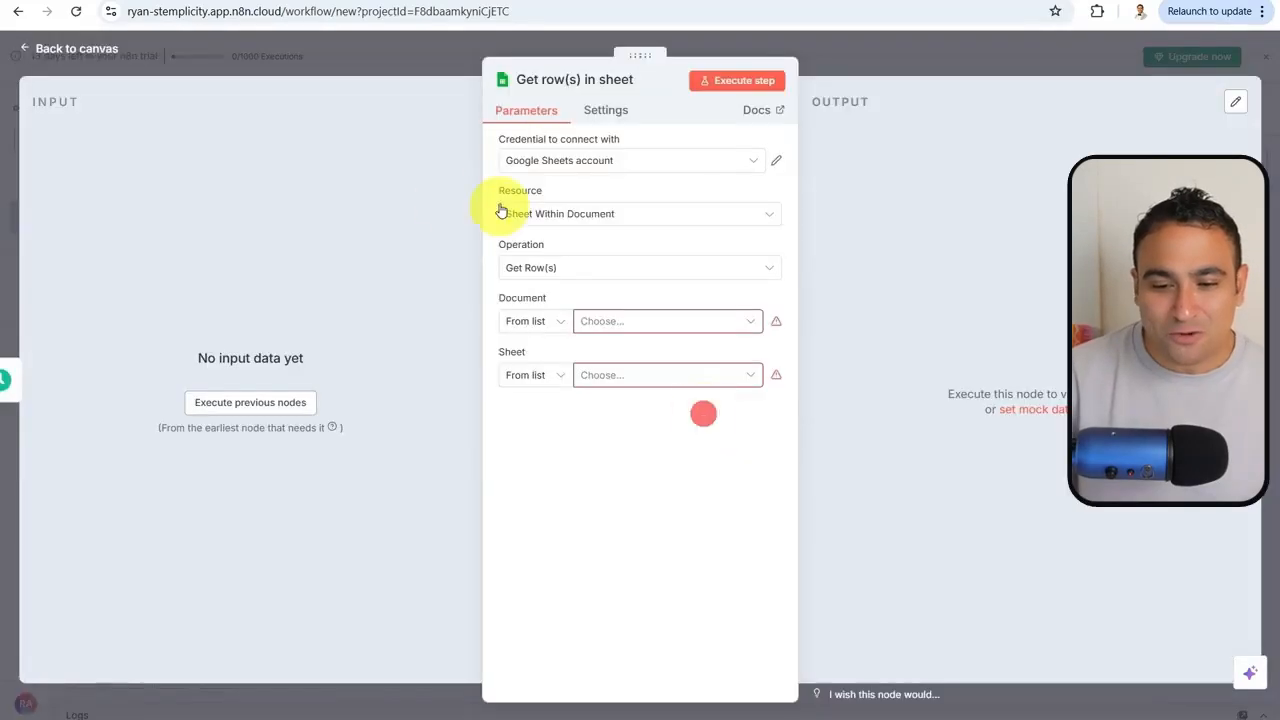
Keep Sheet Within Document as the resource and show the document selection modes
click(634, 218)
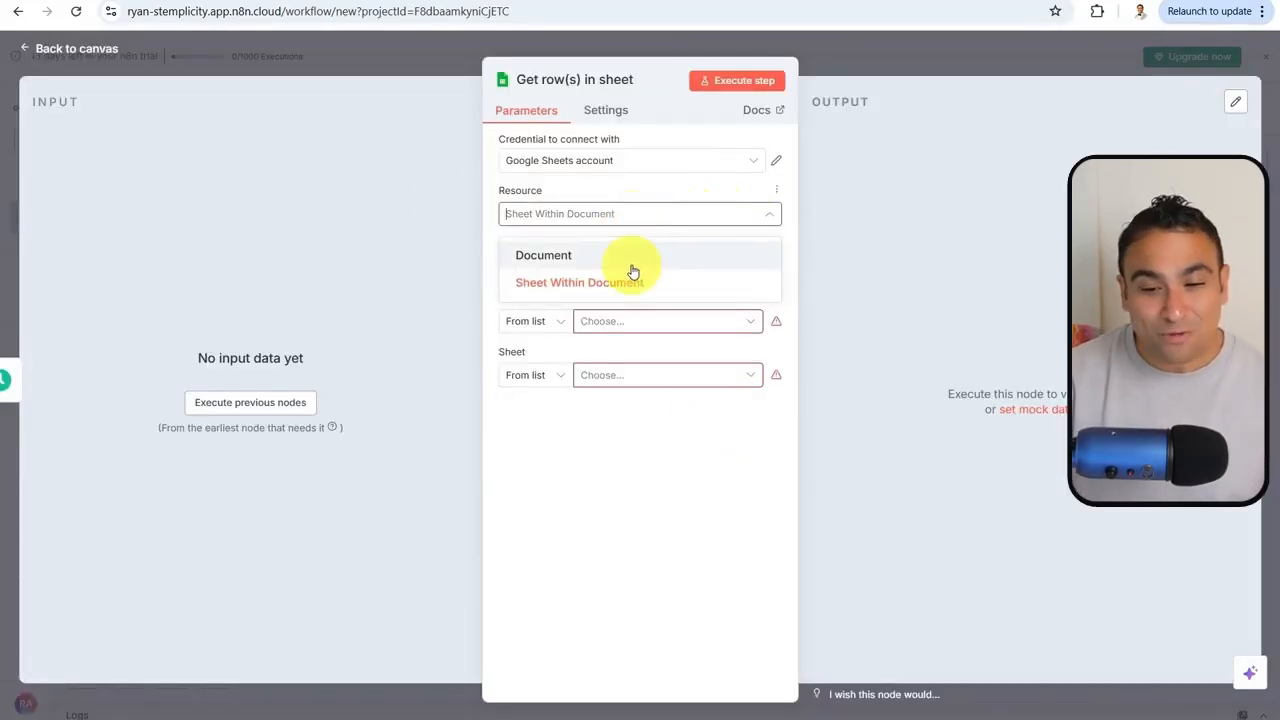
click(648, 195)
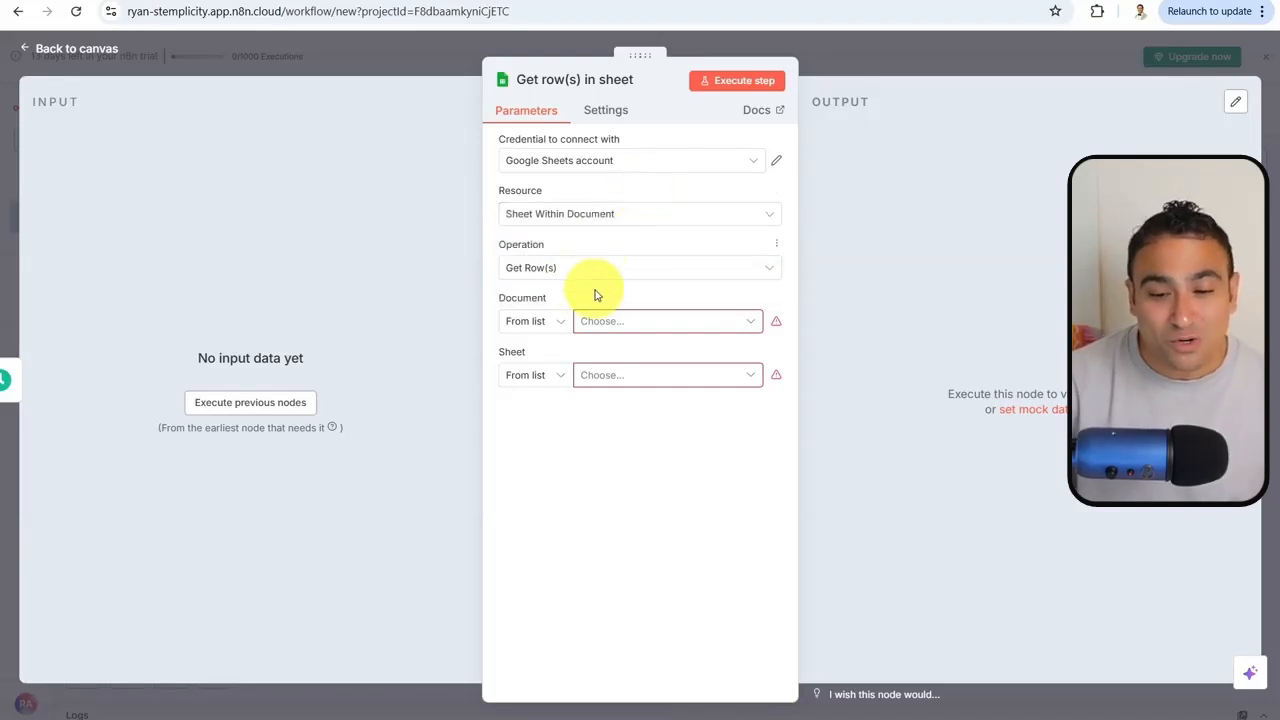
click(536, 320)
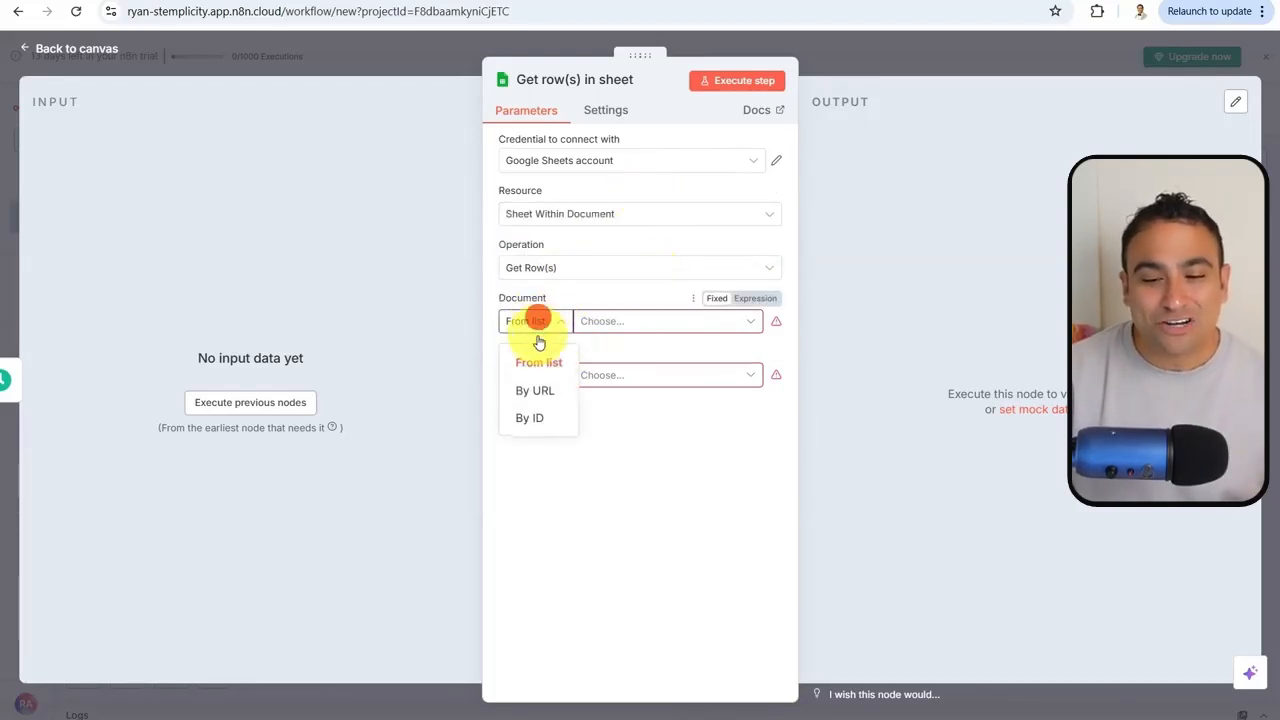
Set the document to the Financial Watchlist spreadsheet by pasting its URL
click(539, 397)
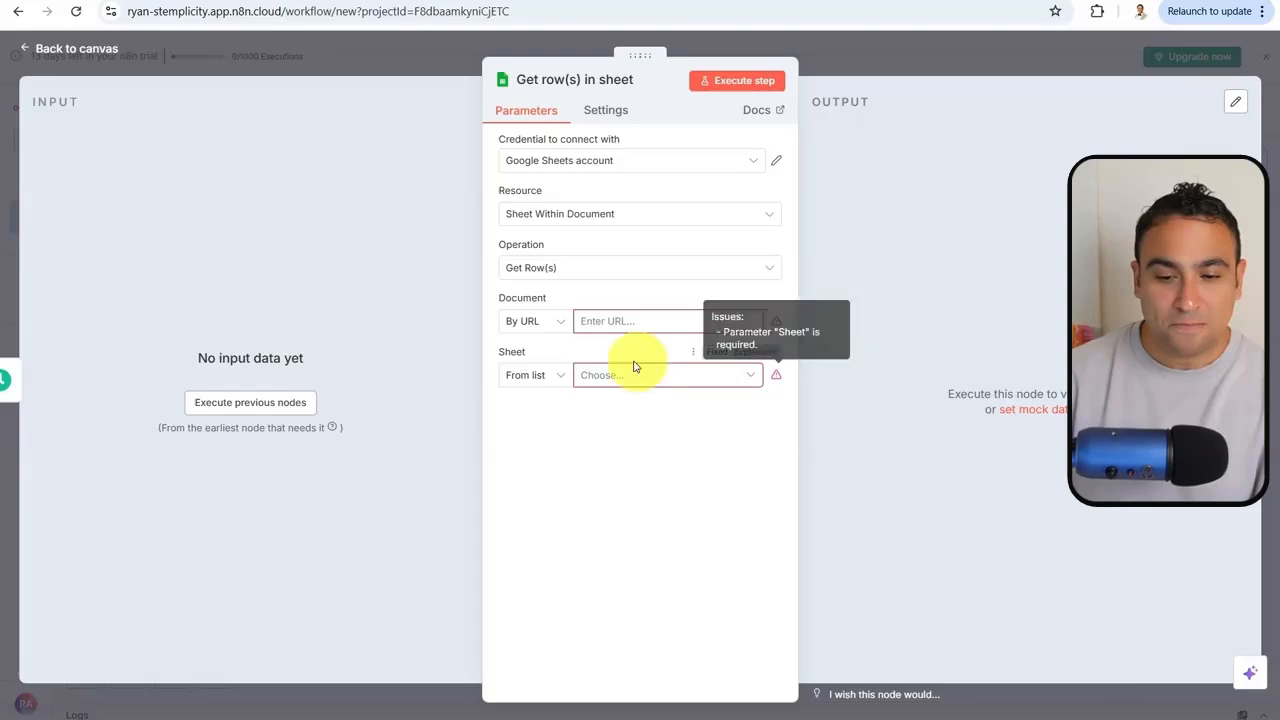
key(ctrl+v)
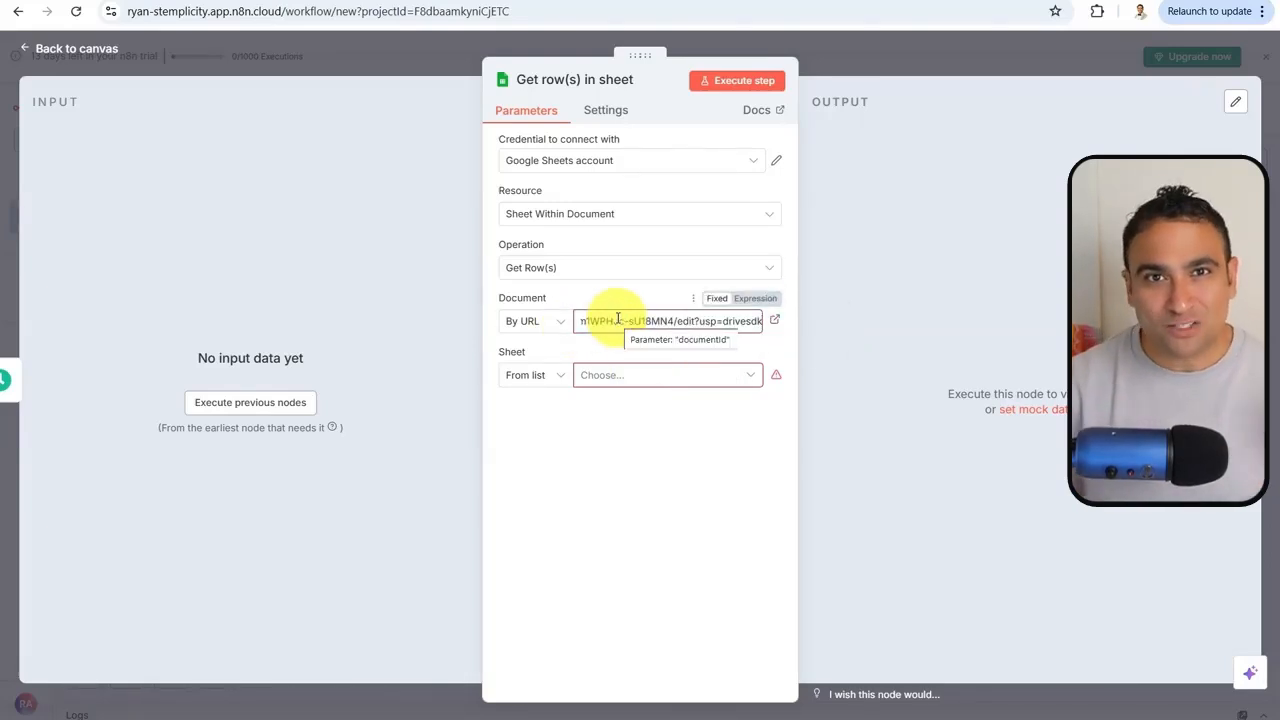
click(637, 296)
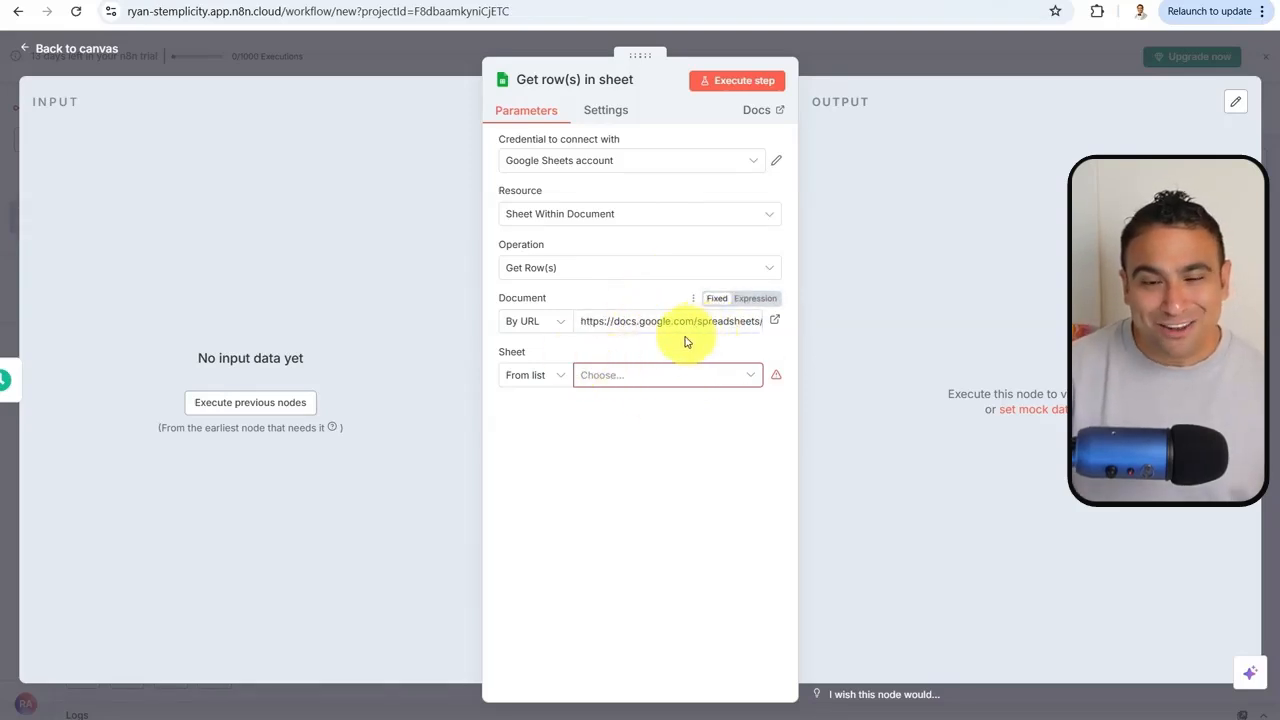
Choose the Watchlist sheet after checking the spreadsheet's sheet names, then return to the canvas
click(650, 378)
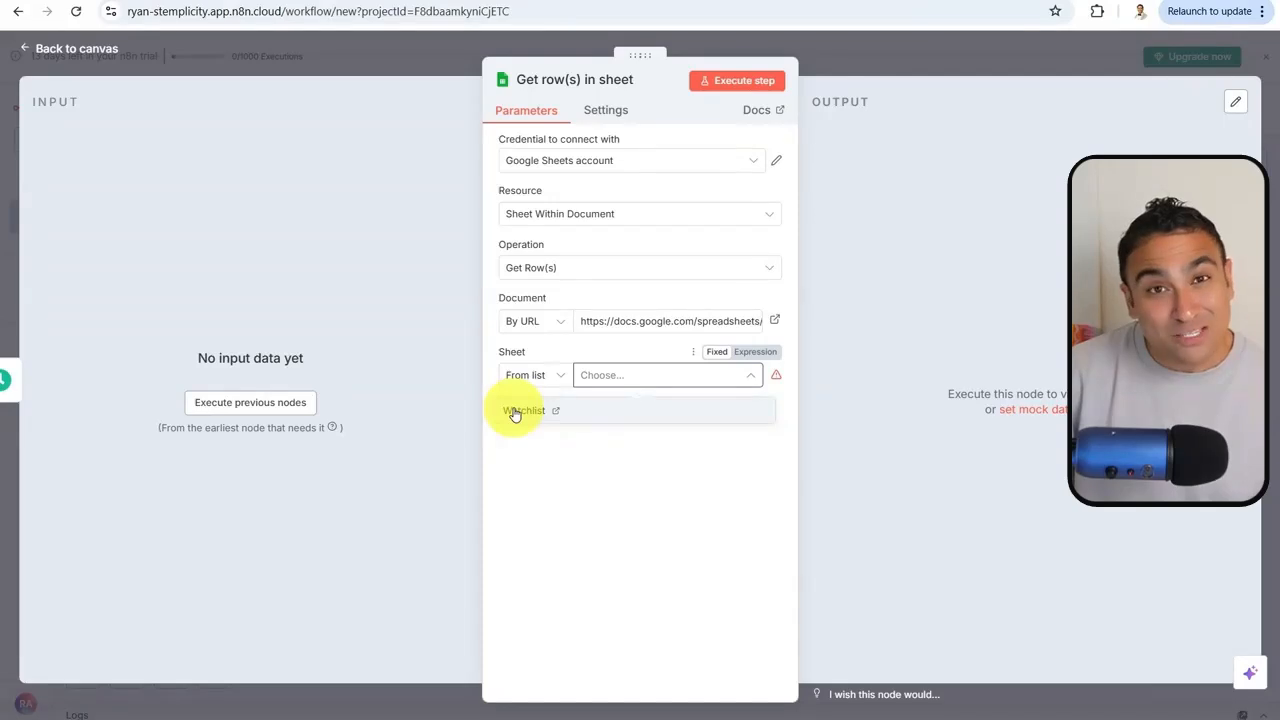
click(288, 1)
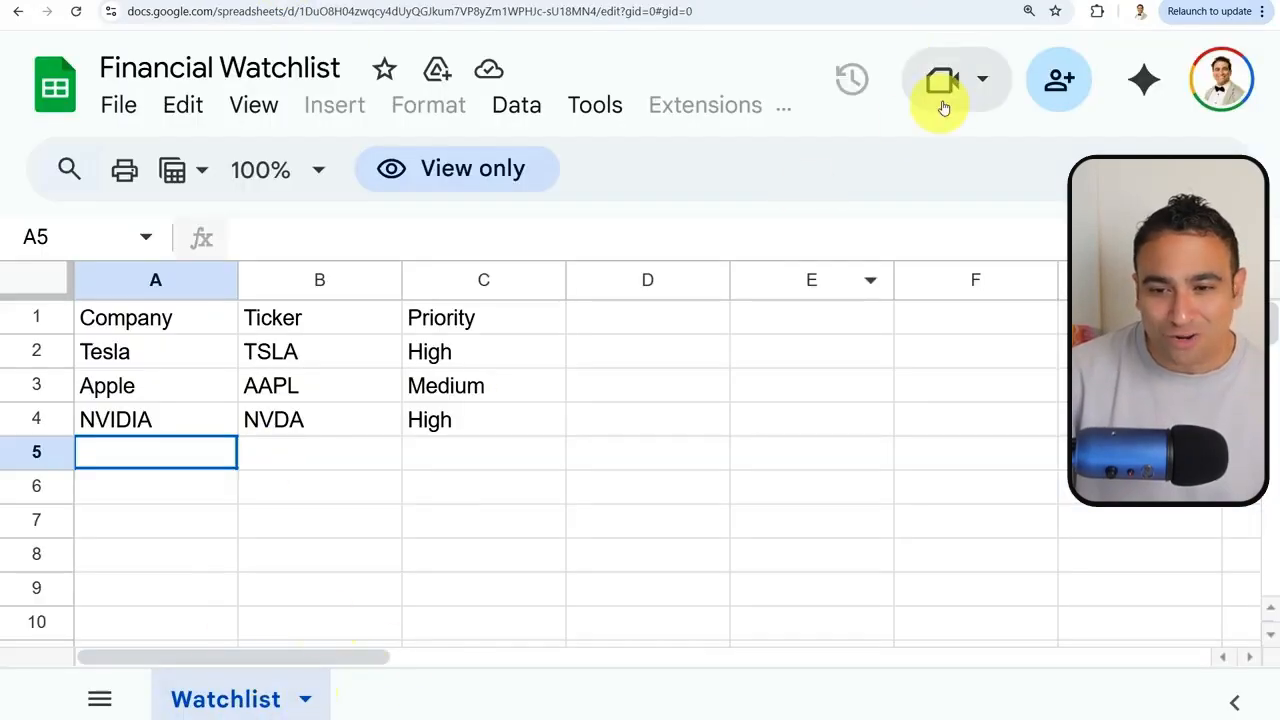
click(949, 1)
click(640, 378)
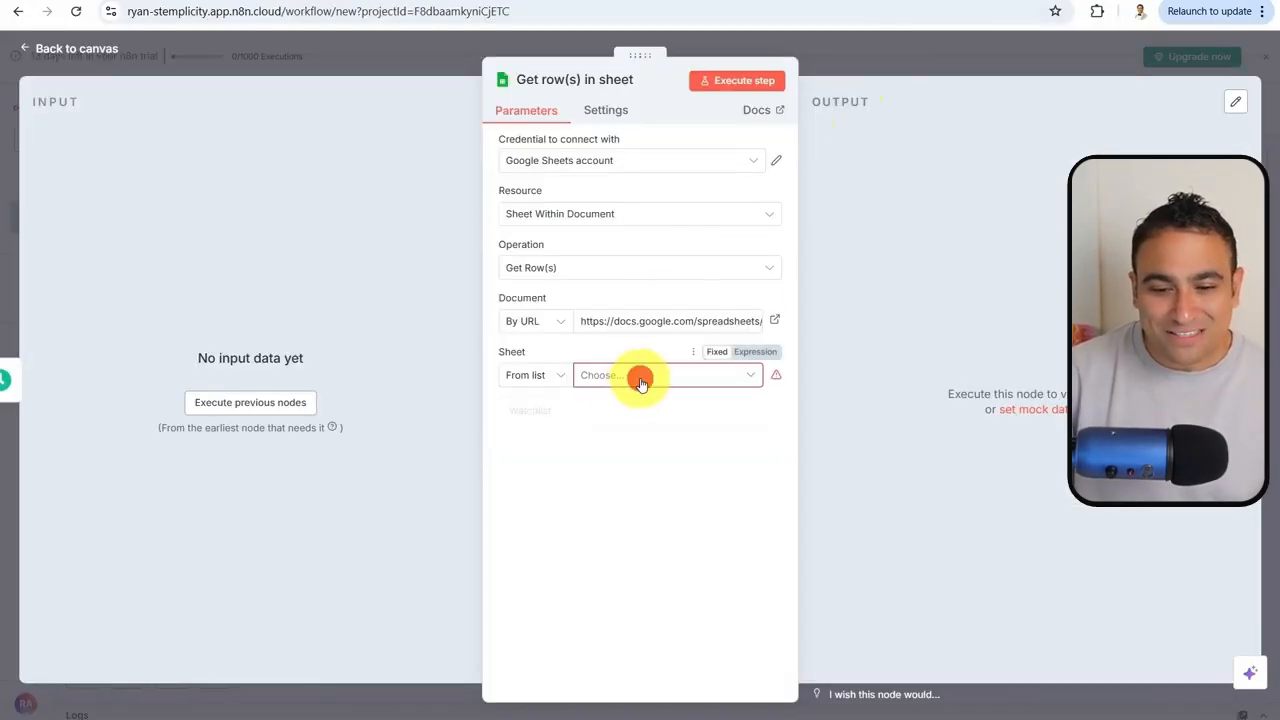
click(530, 410)
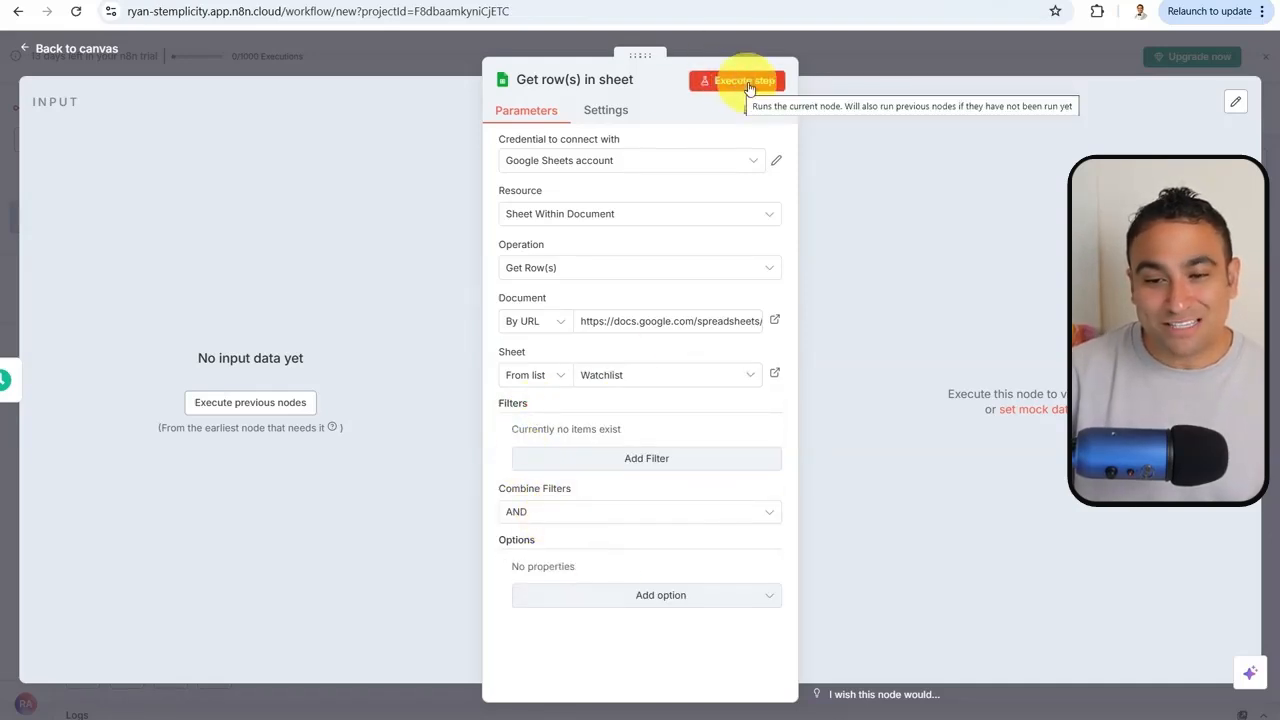
click(868, 62)
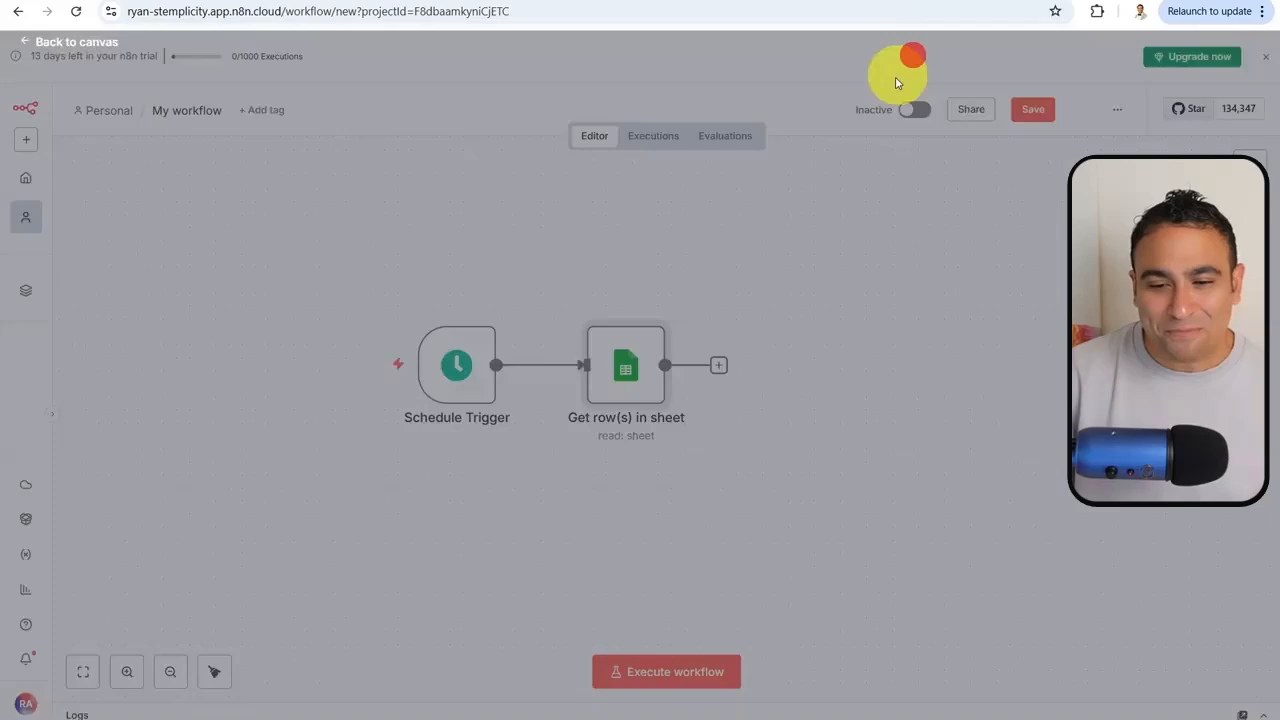
mouse_move(407, 378)
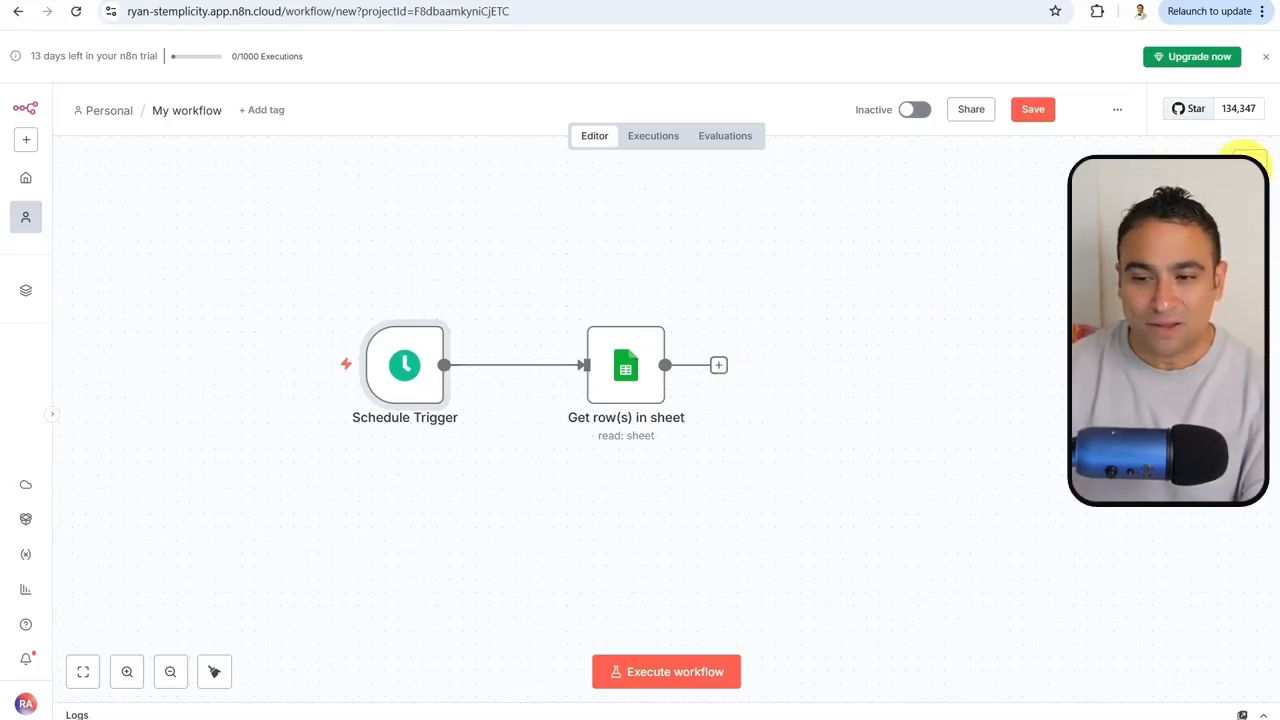
Add a Loop Over Items node to the workflow
click(1250, 160)
text(loop)
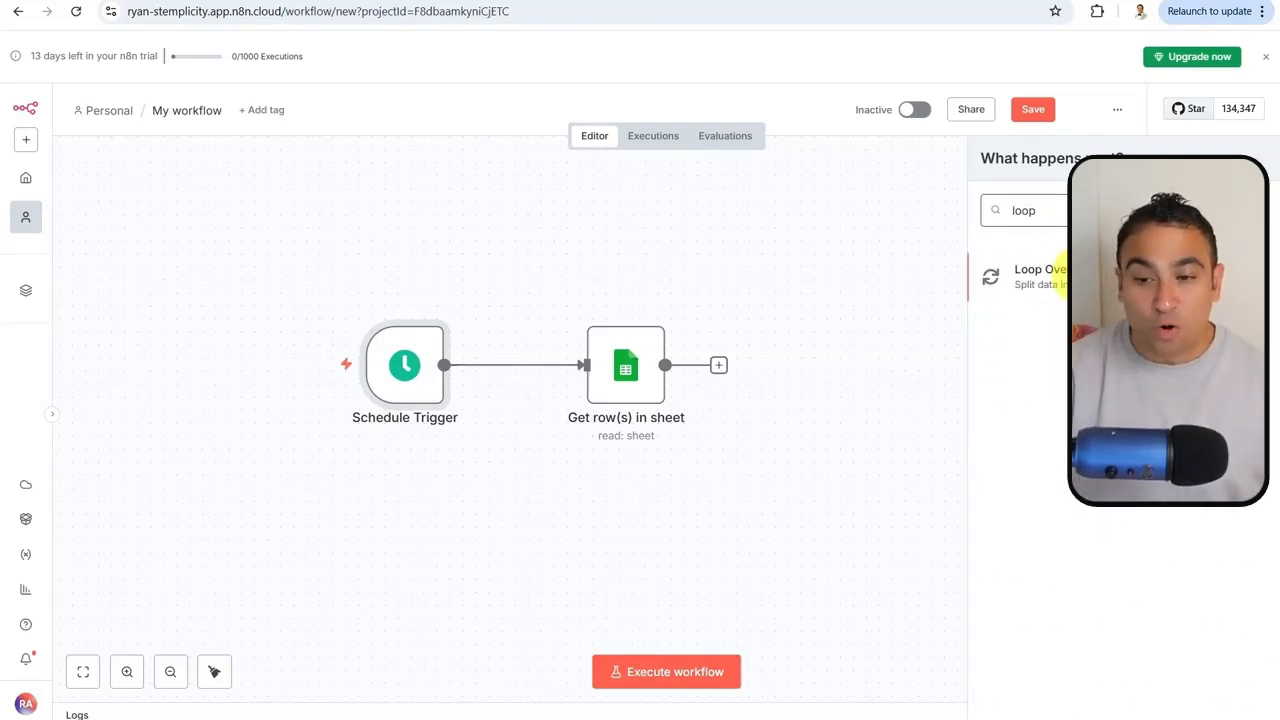
click(1040, 272)
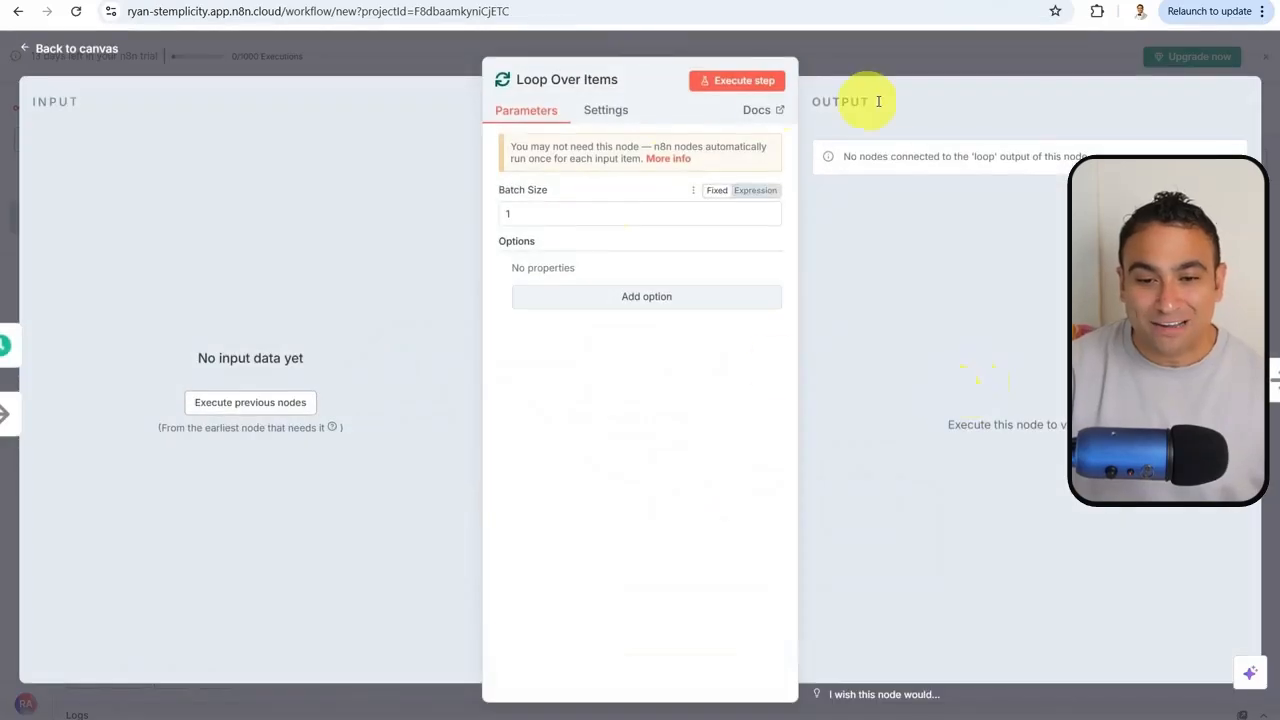
click(912, 66)
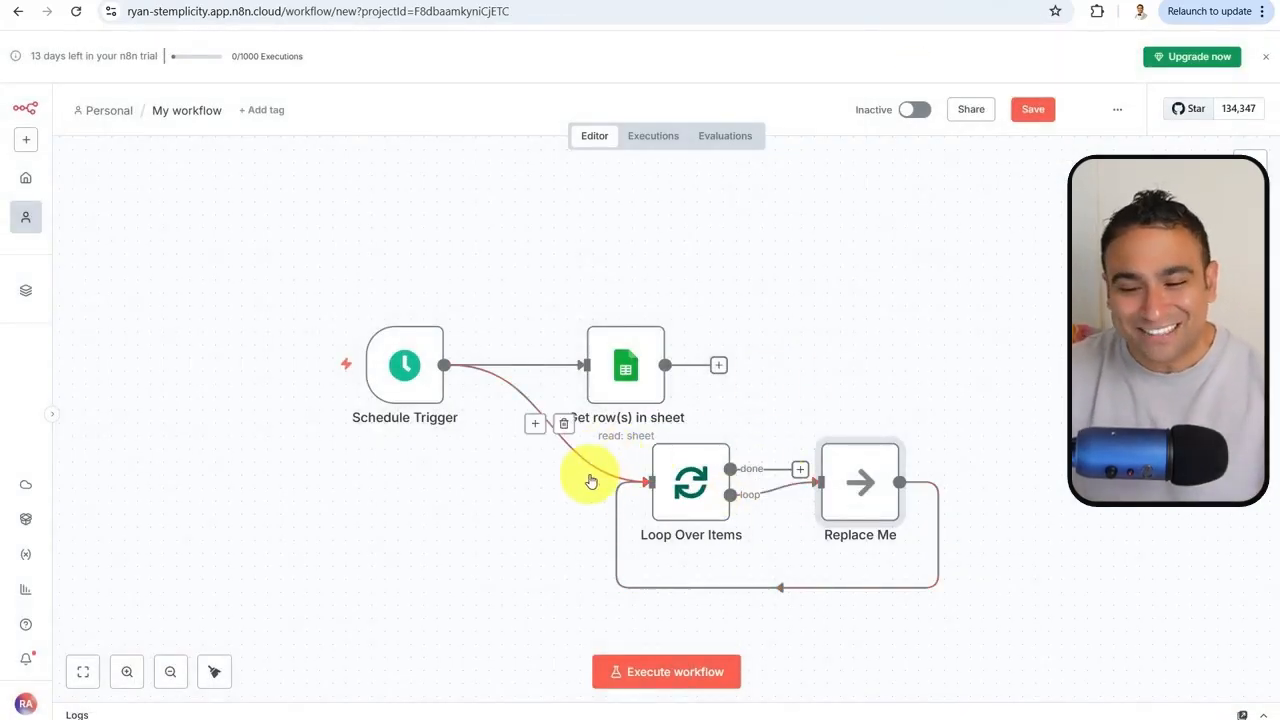
Delete Replace Me and stray links, connect Get row(s) in sheet to the loop, and view its Batch Size 1
click(564, 424)
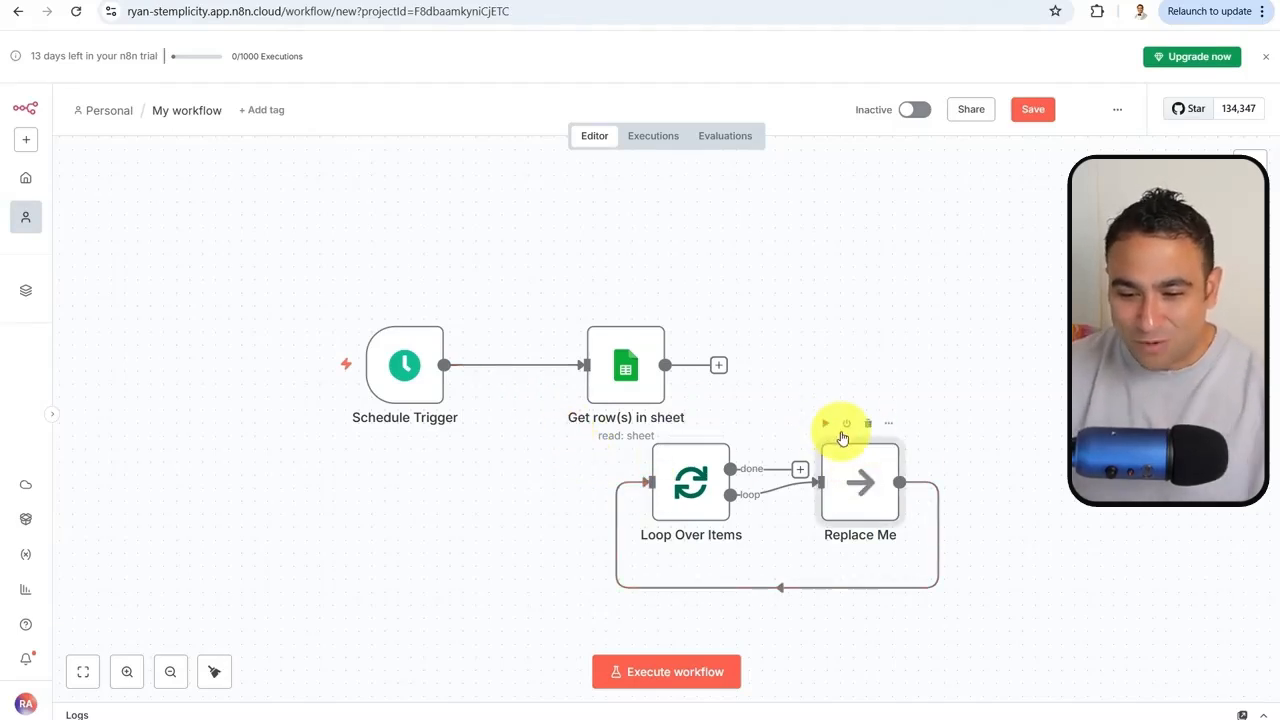
click(866, 427)
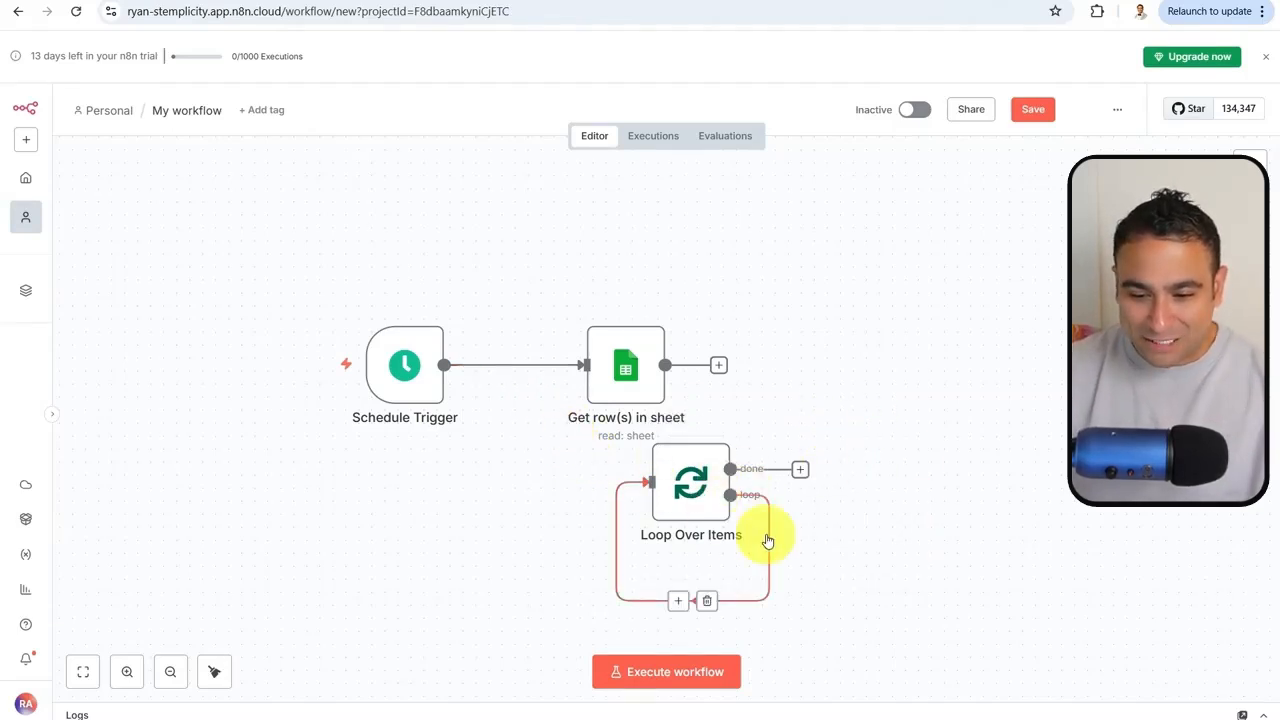
click(707, 603)
drag(692, 485, 836, 360)
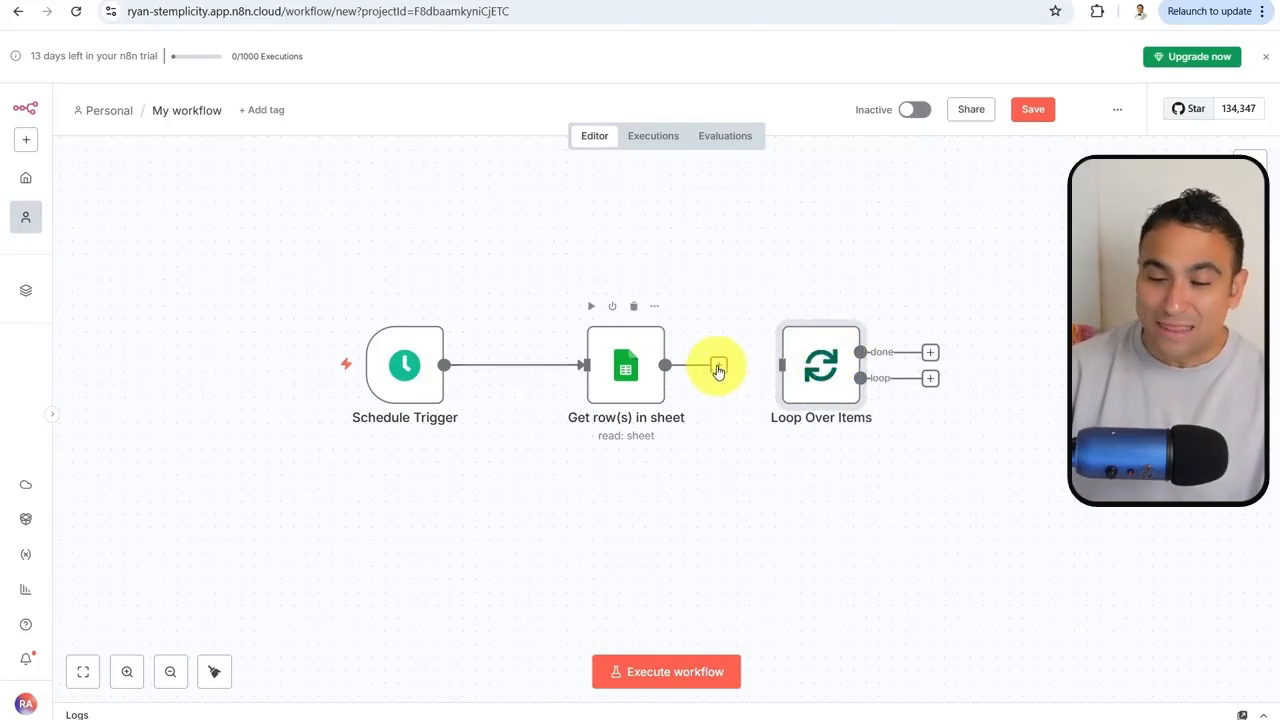
drag(718, 370, 779, 365)
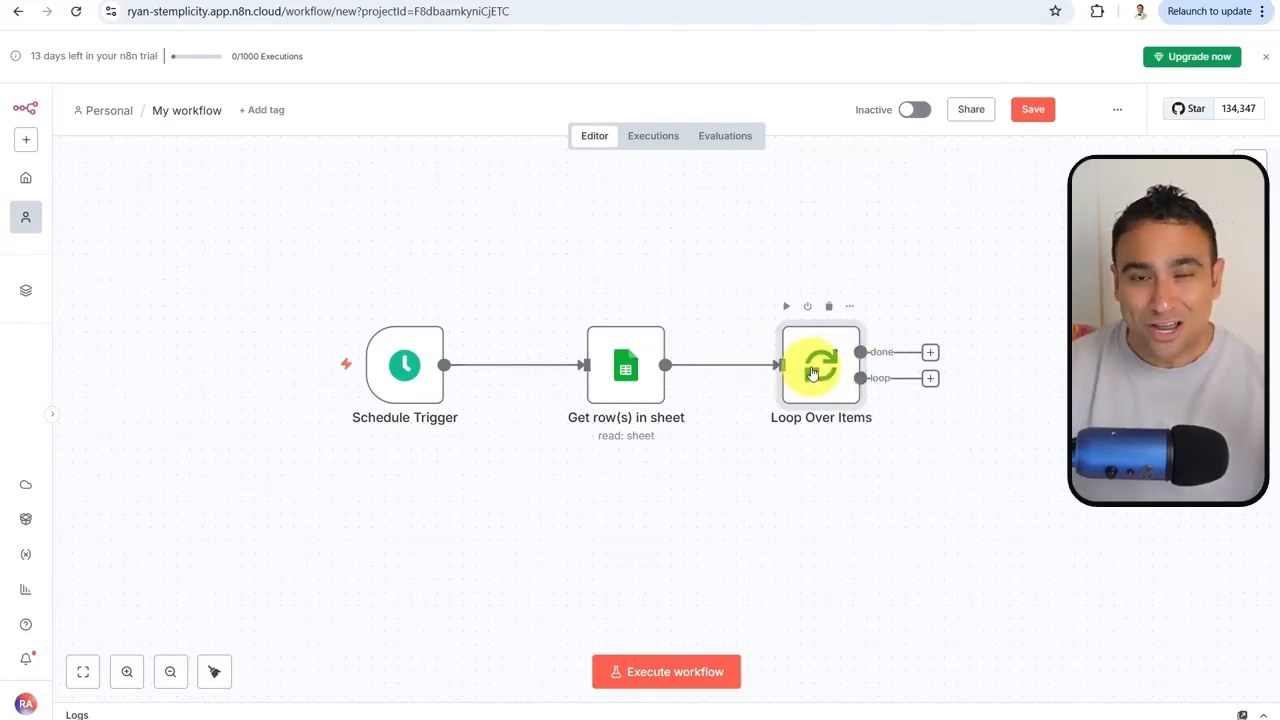
double_click(833, 362)
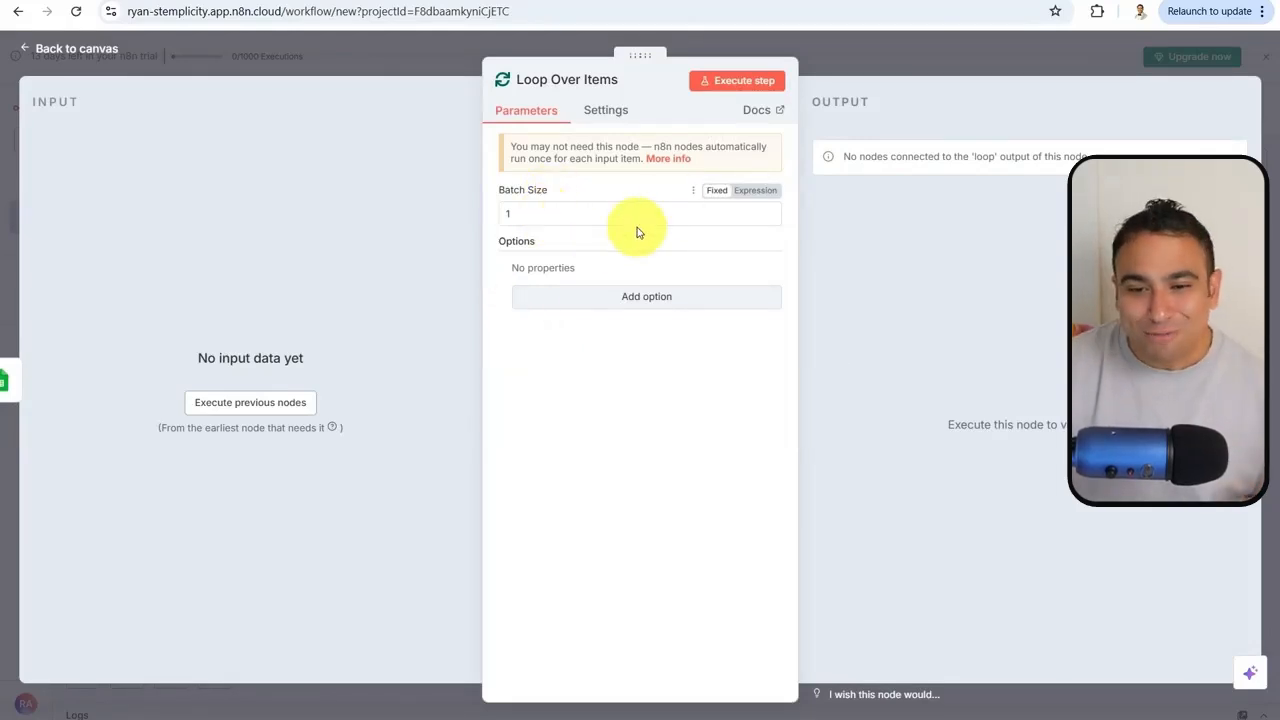
Close the Loop Over Items settings, glance at newsapi.org, and return to the n8n workflow
click(895, 60)
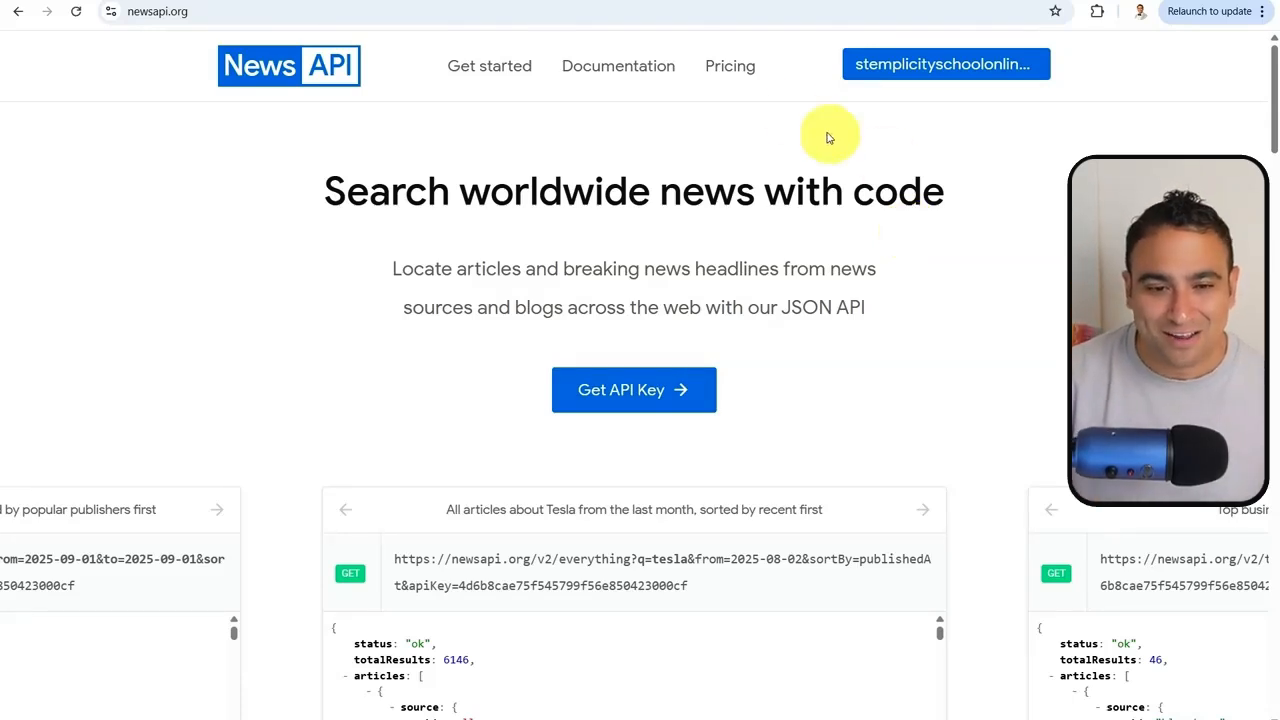
click(152, 0)
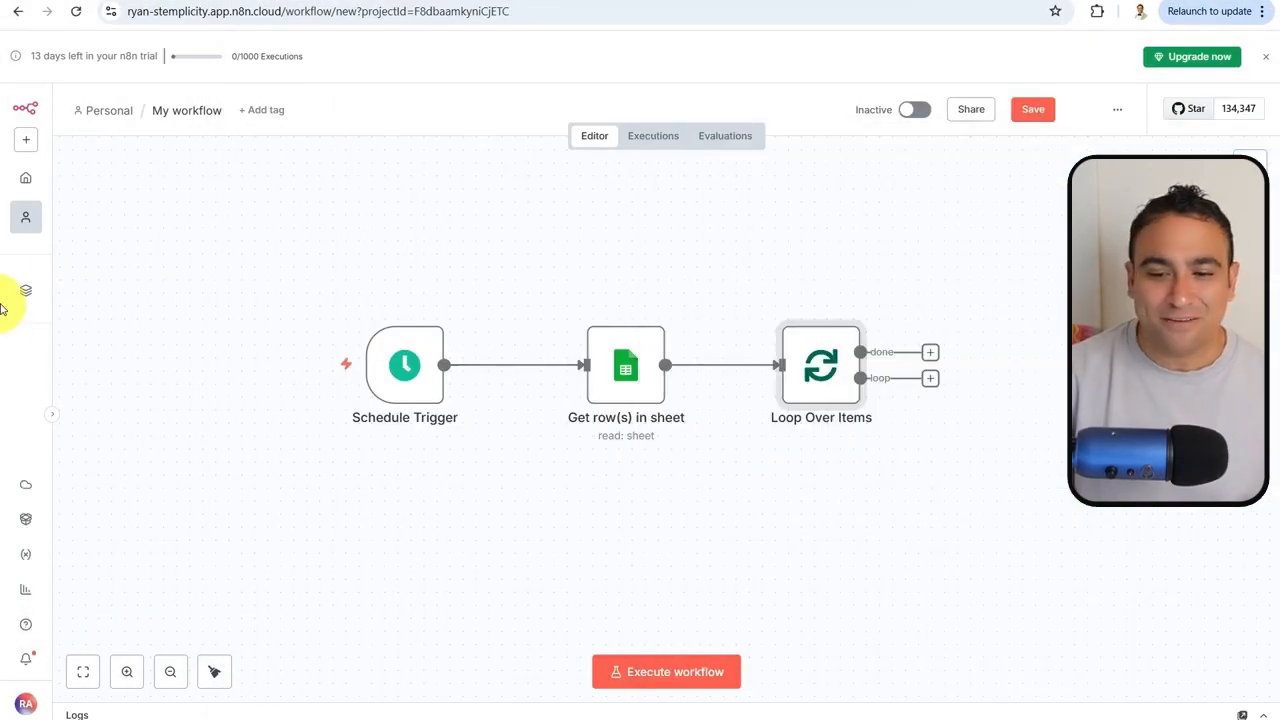
Add an HTTP Request node with the pasted NewsAPI everything URL for Tesla
click(1250, 160)
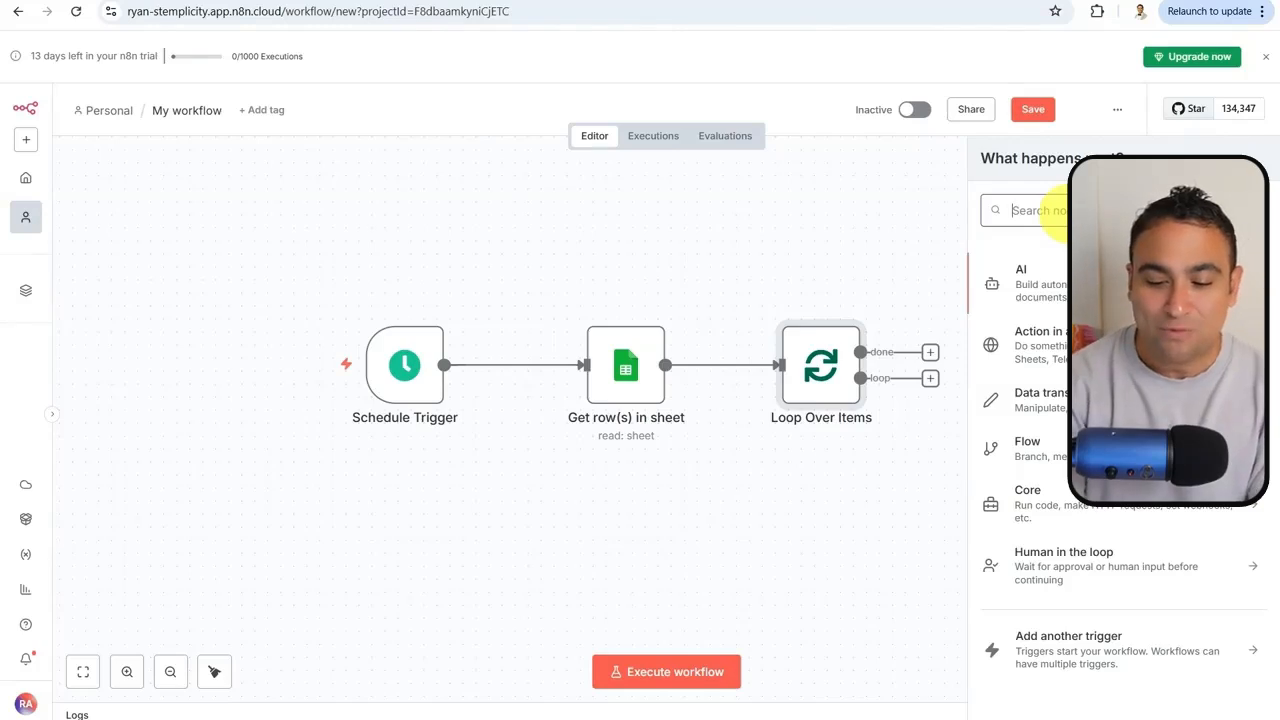
text(http)
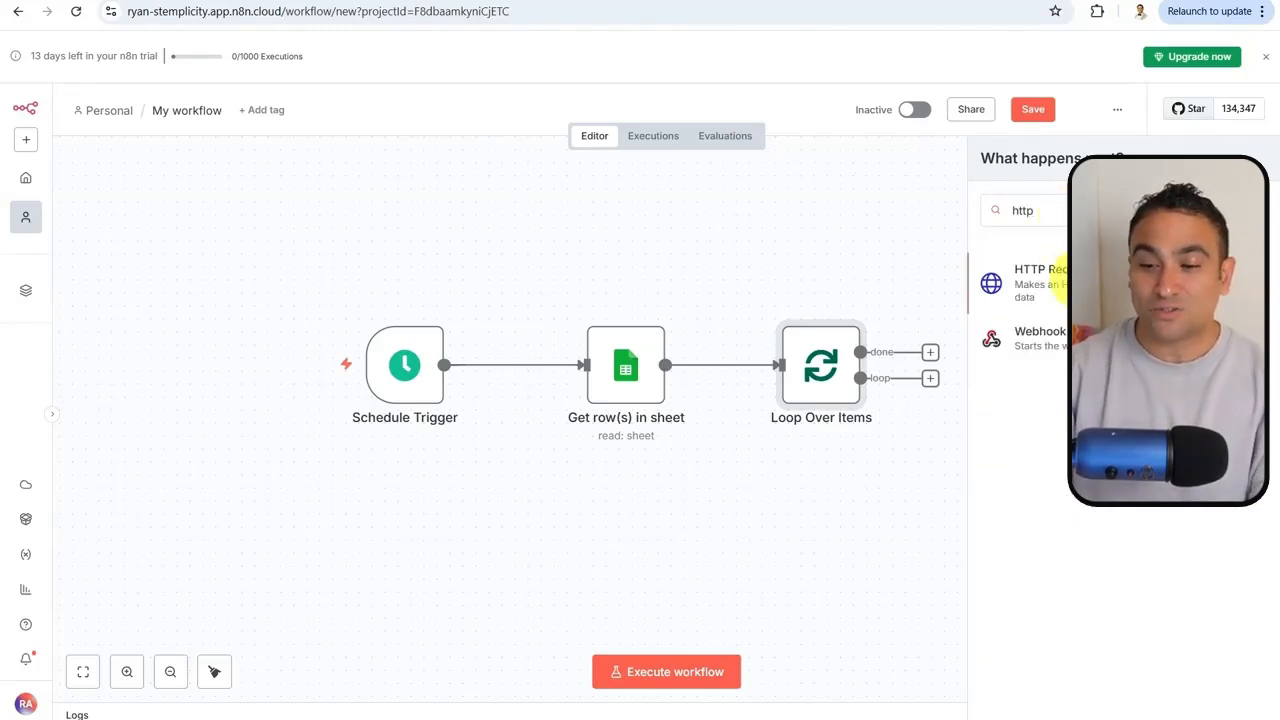
click(1040, 275)
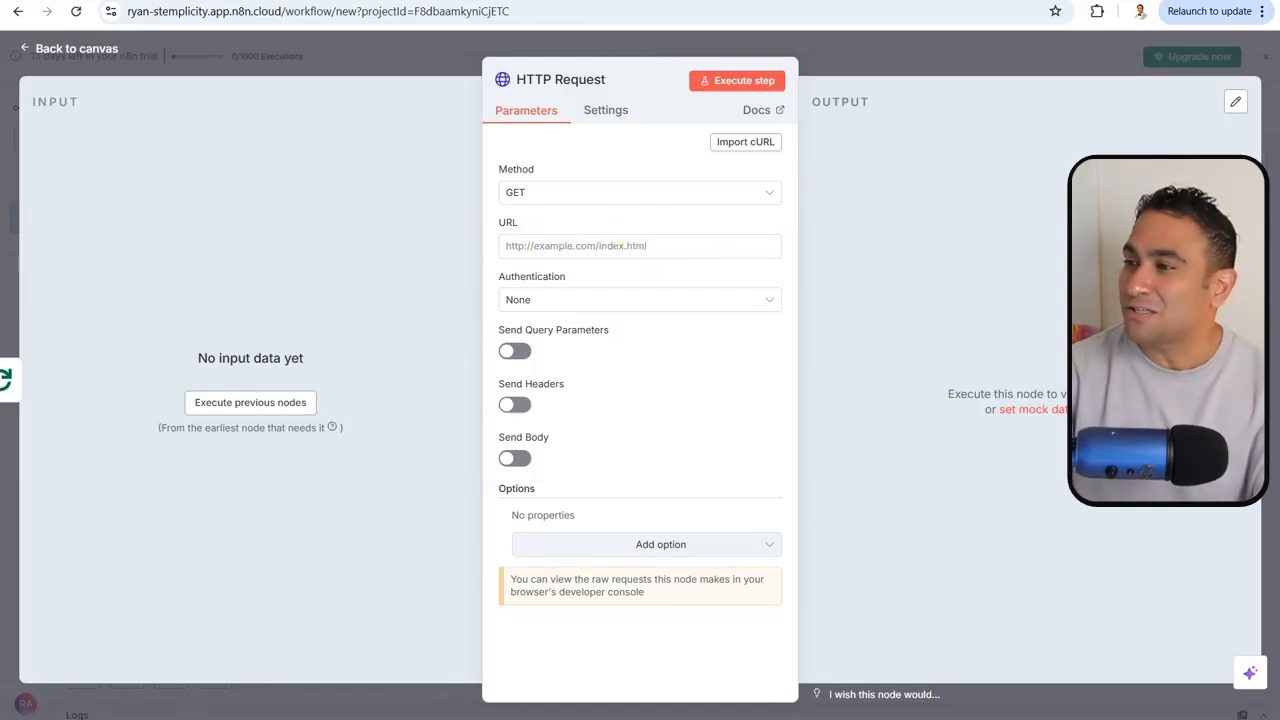
click(571, 247)
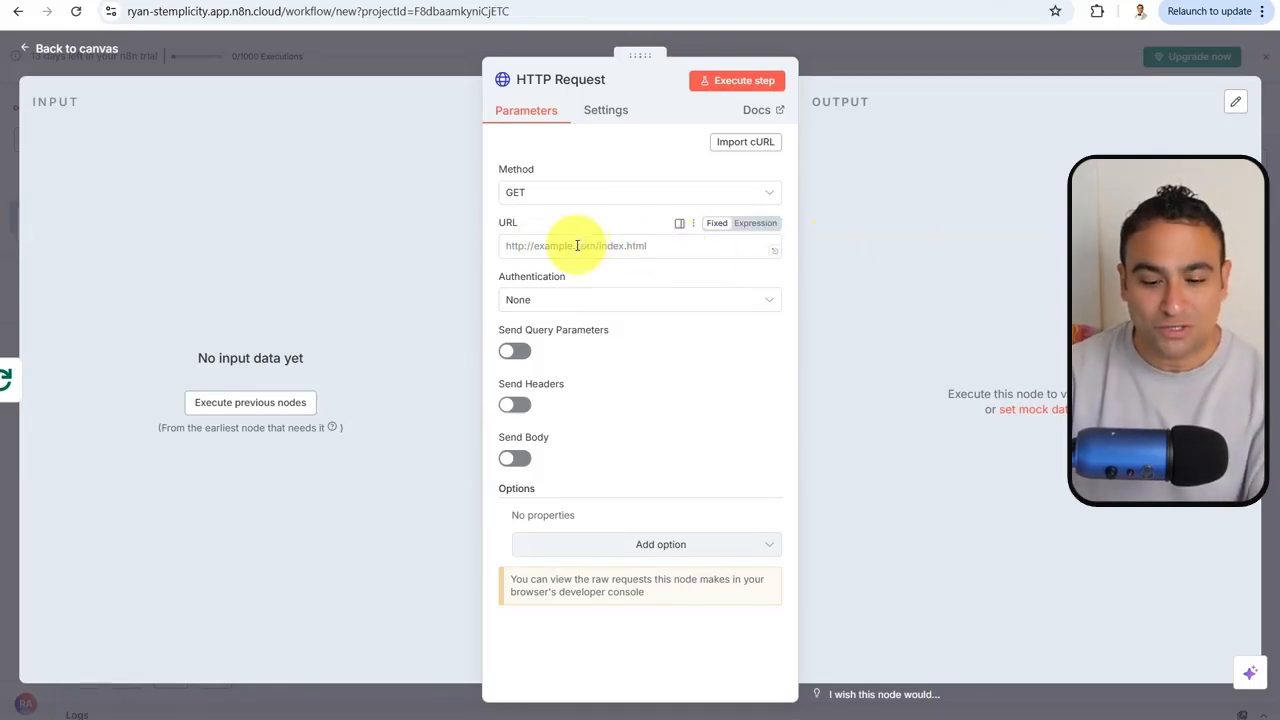
text(https://newsapi.org/v2/everything?q=Tesla&language=en&sortBy=publishedAt&pageSize=5)
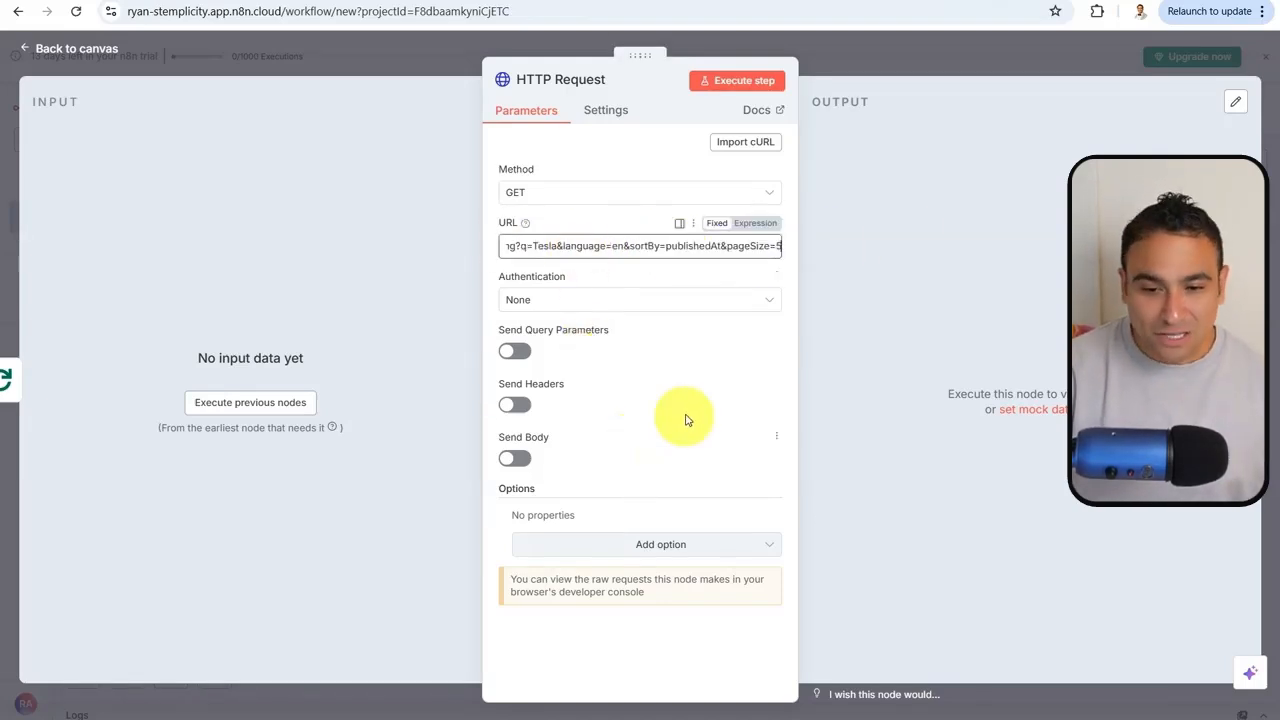
Set authentication to Generic Credential Type using Header Auth
click(714, 300)
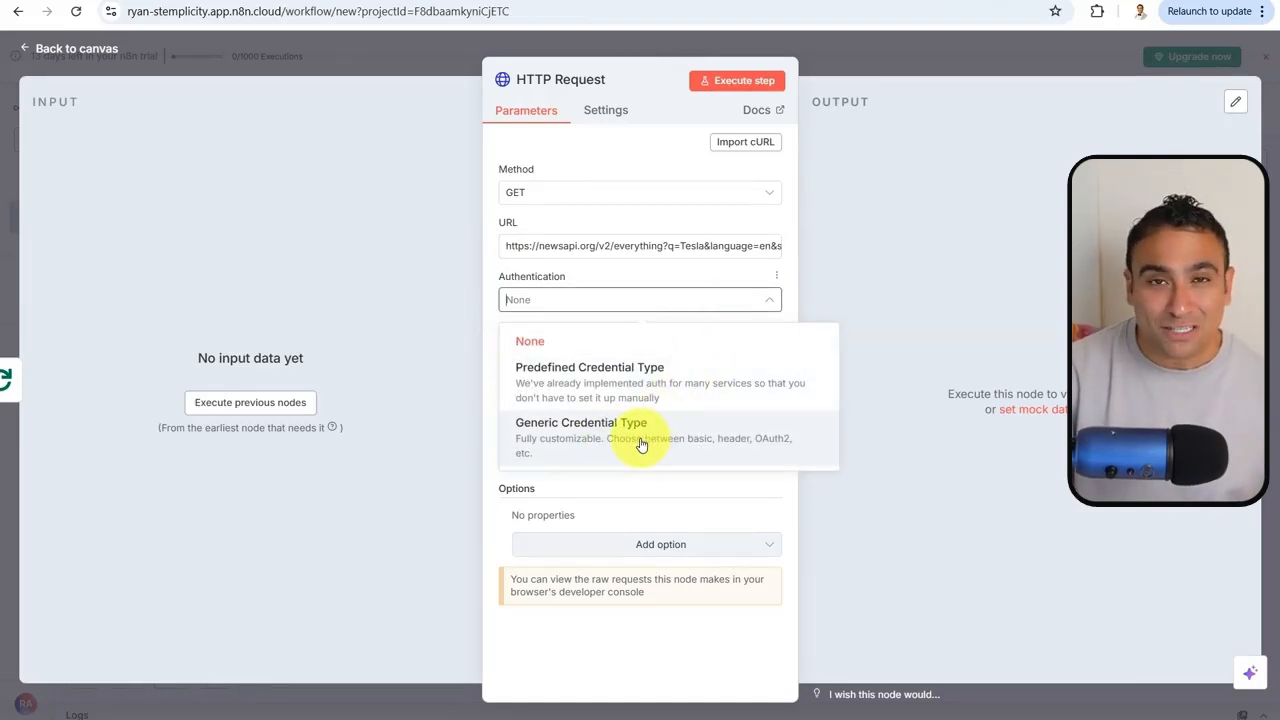
click(641, 444)
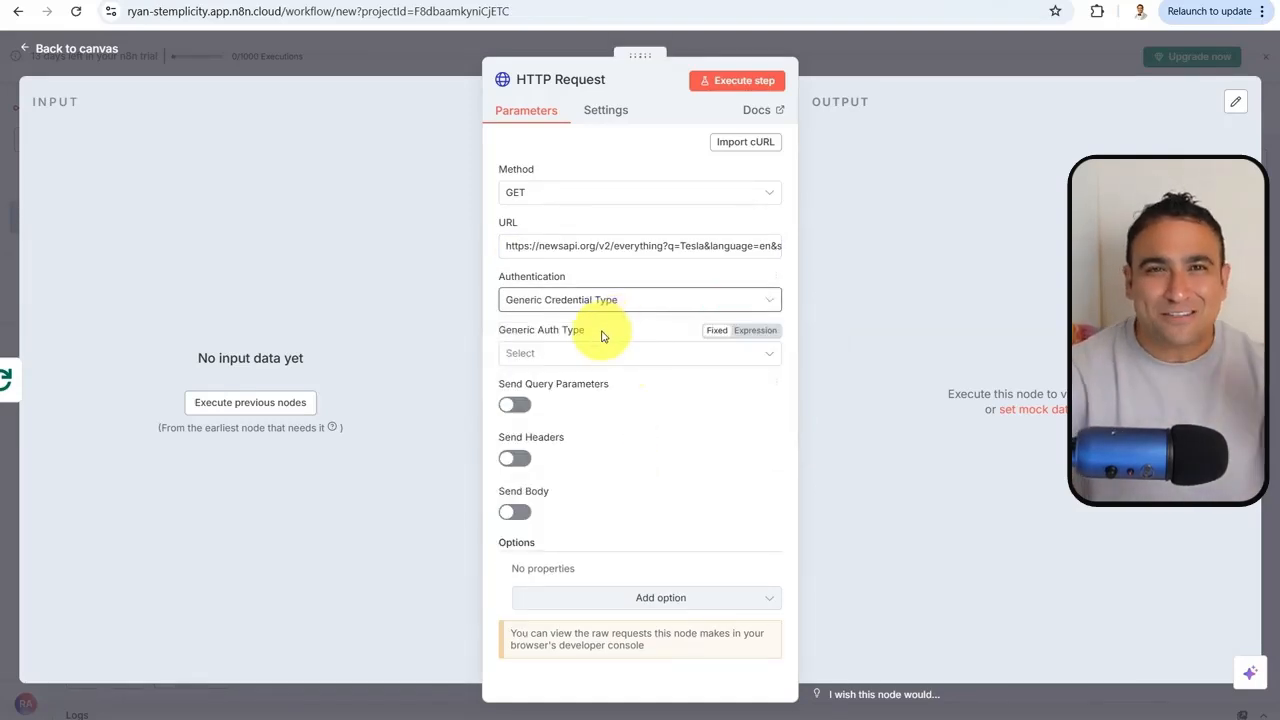
click(648, 357)
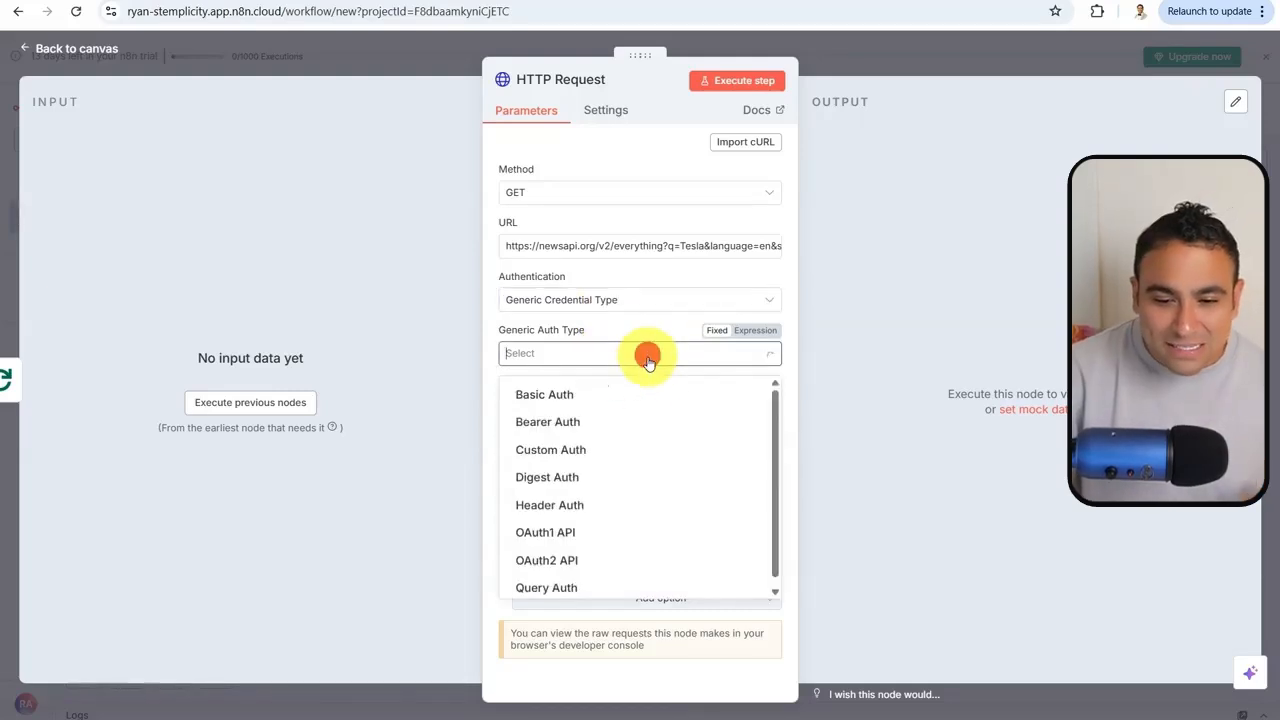
click(611, 513)
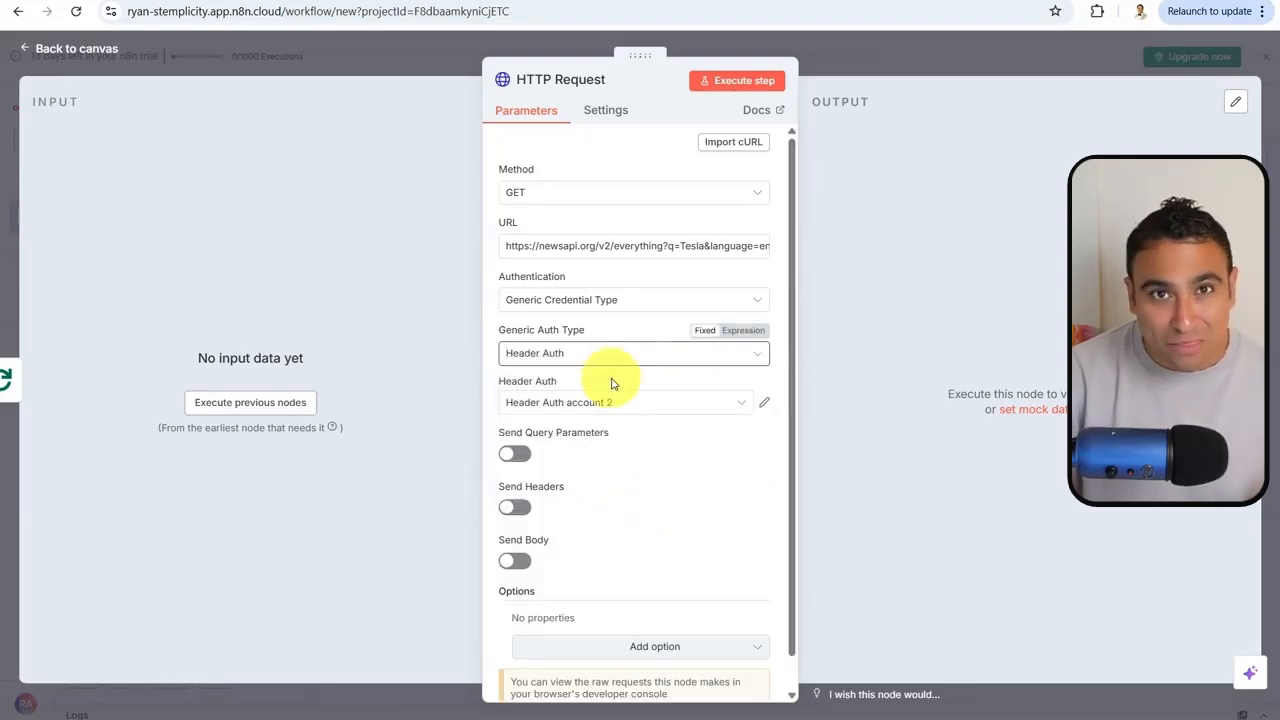
Discard a new header credential and select Header Auth account 2 instead
click(731, 402)
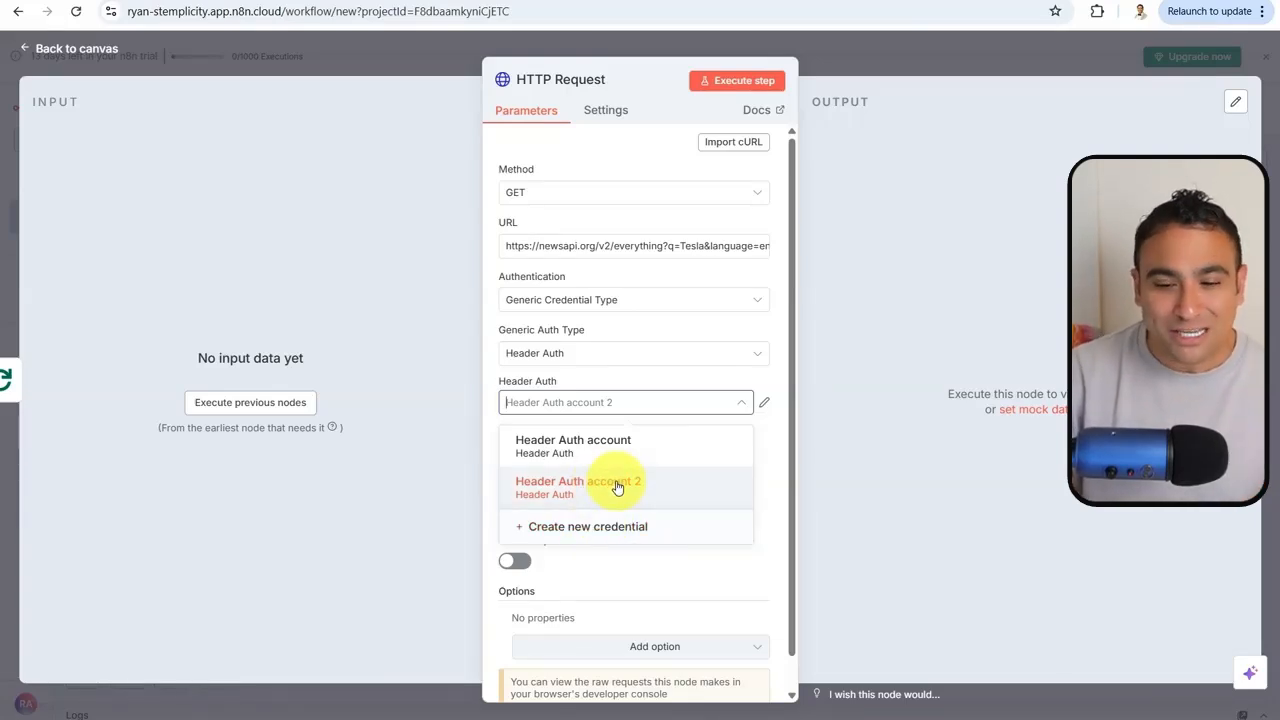
click(603, 527)
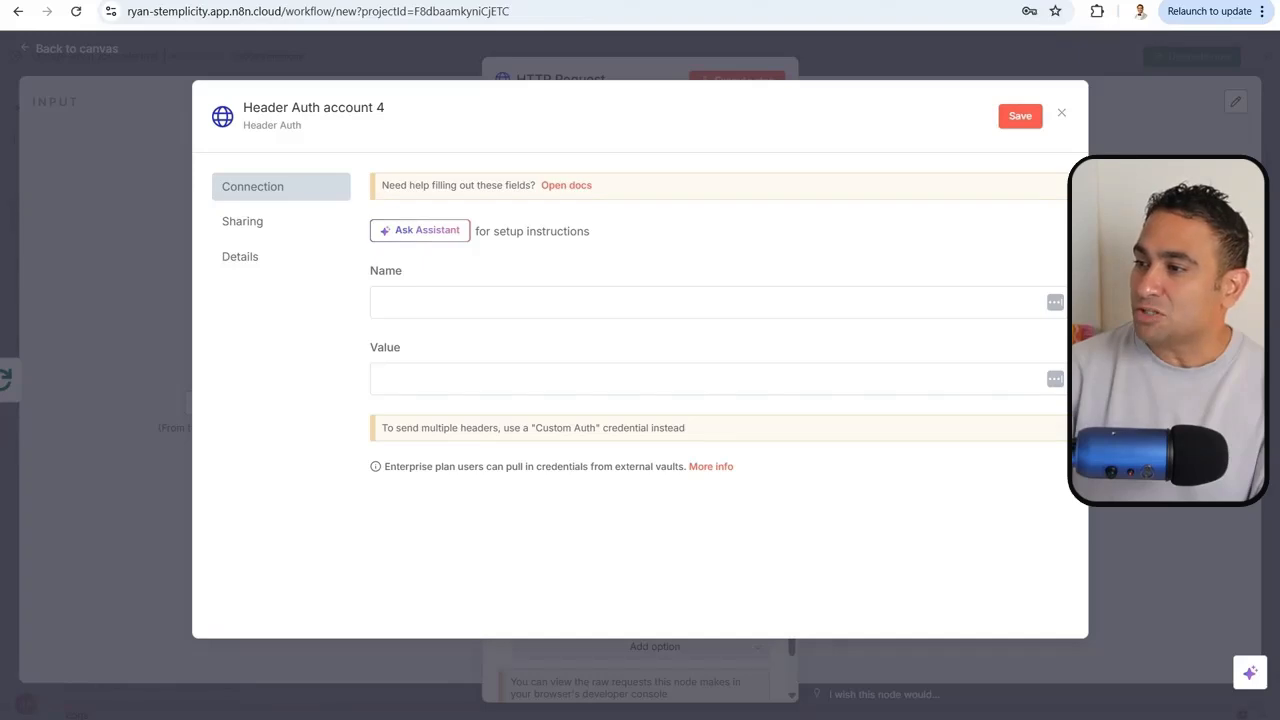
click(457, 294)
text(Authorization)
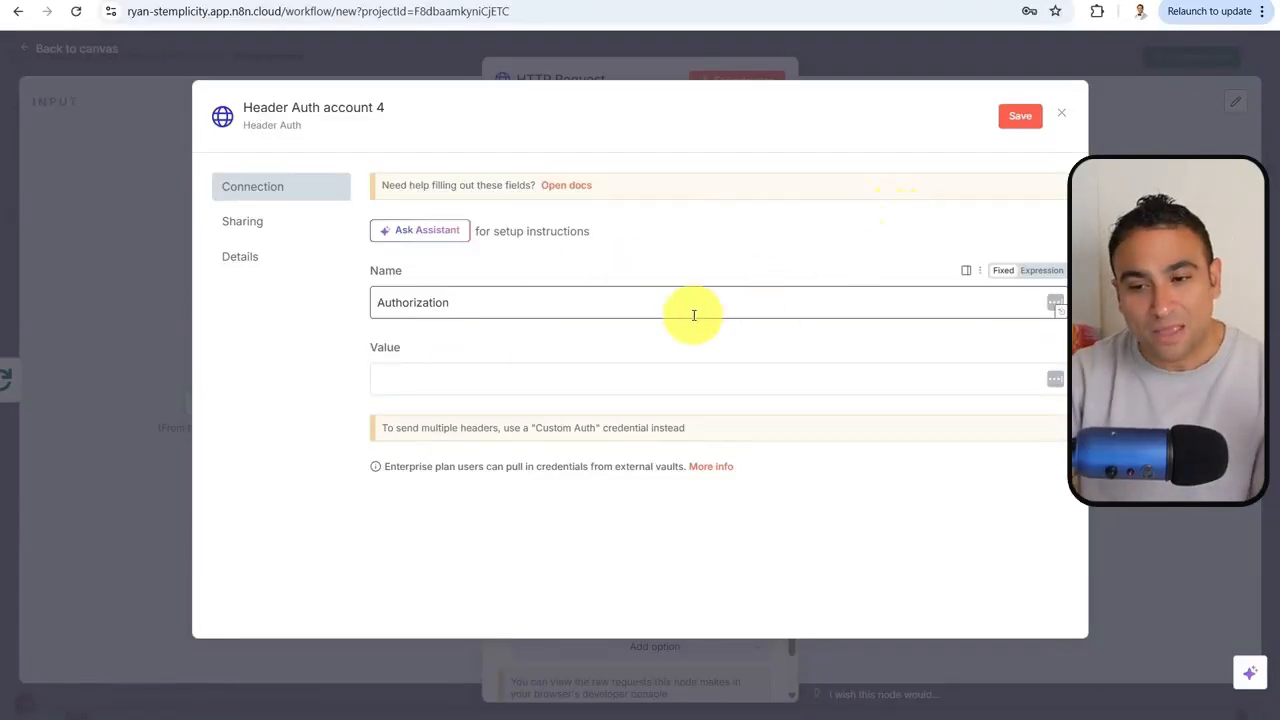
click(1061, 113)
click(689, 421)
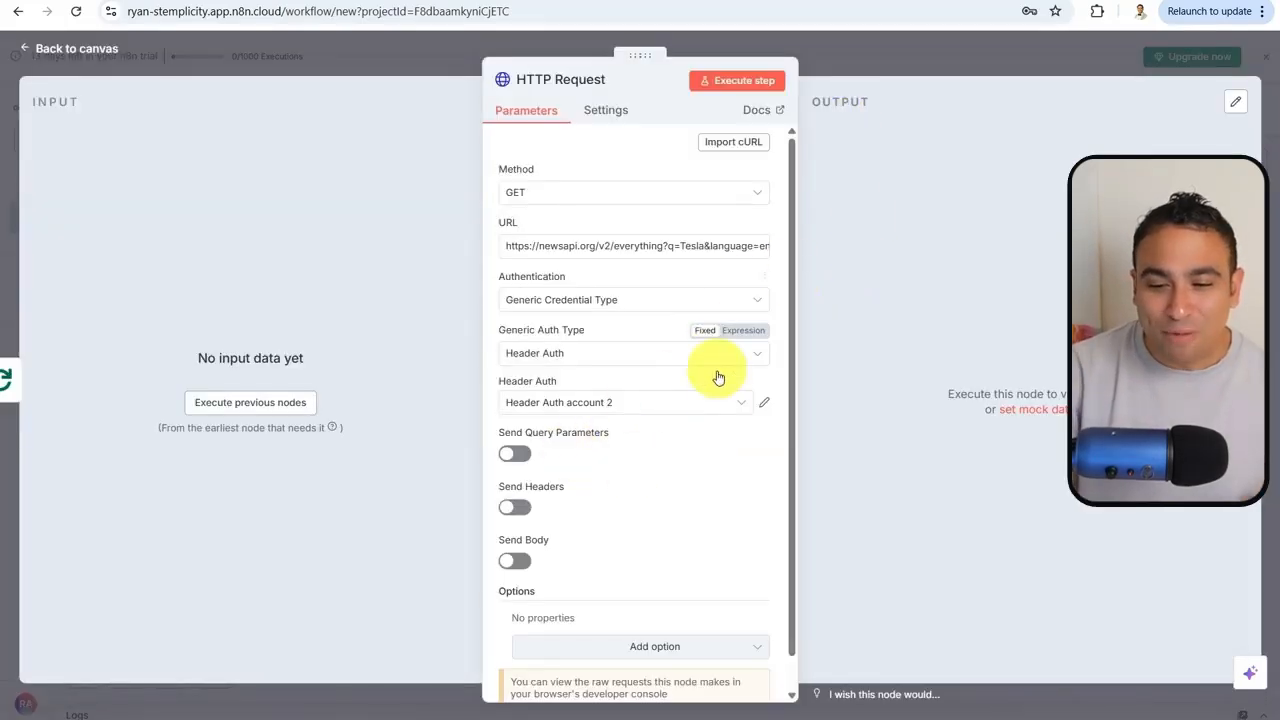
click(735, 401)
click(608, 493)
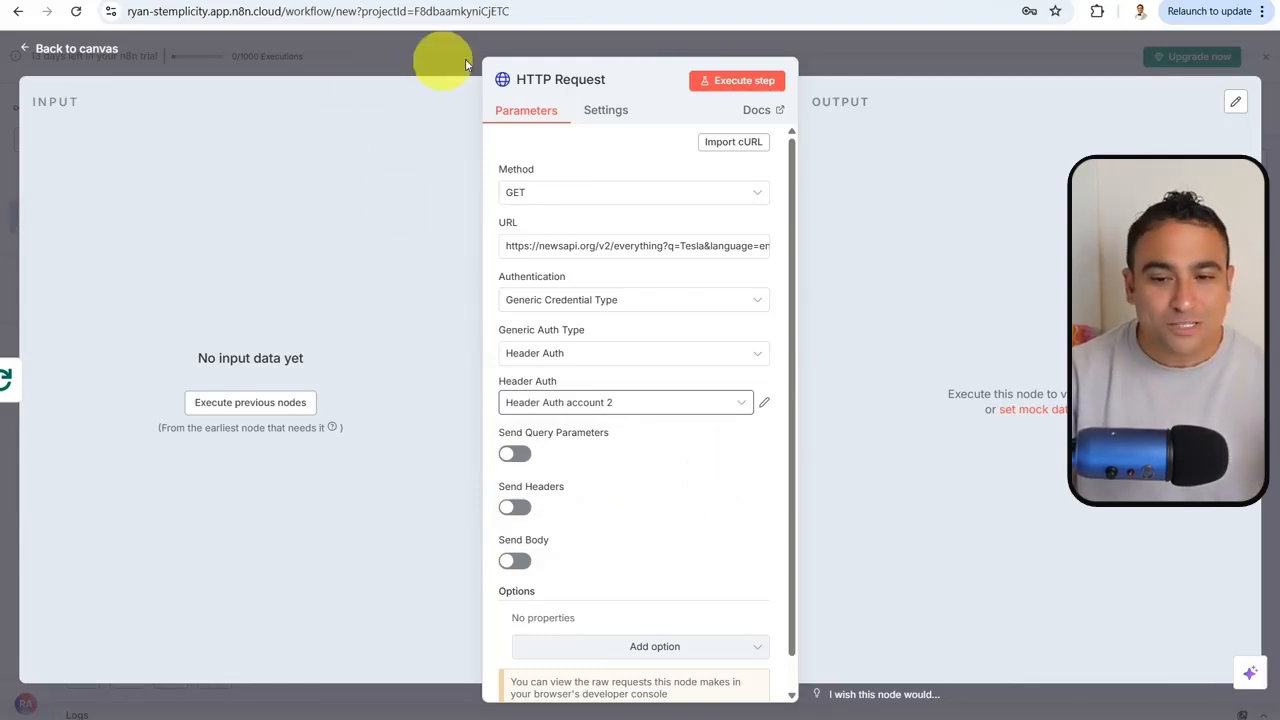
Connect the loop's output to HTTP Request instead of done, then execute the whole workflow
click(930, 47)
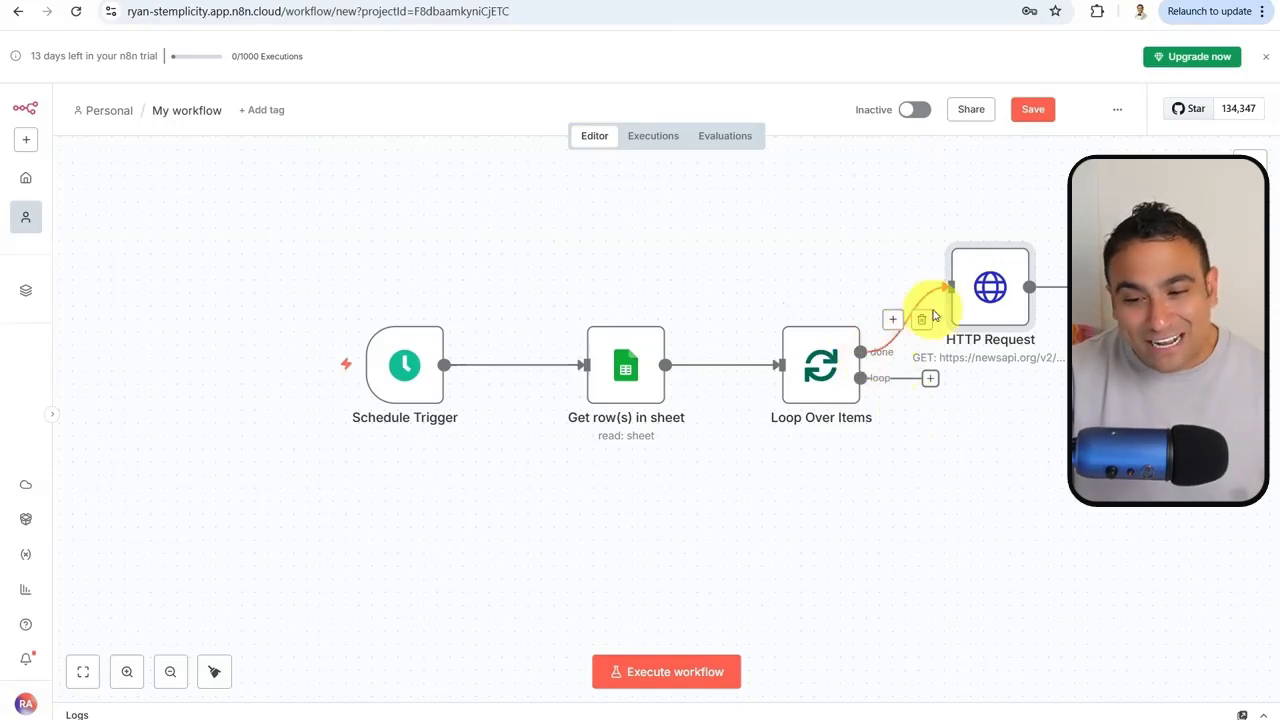
click(921, 319)
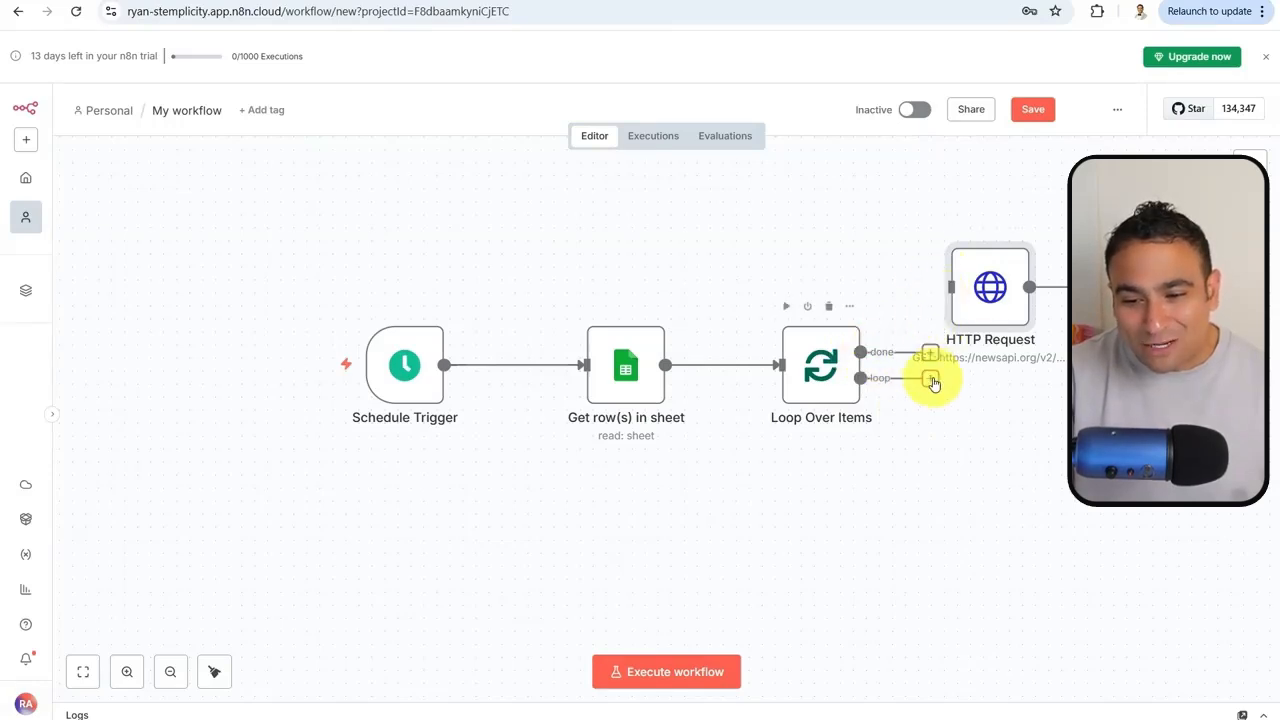
drag(930, 378, 1030, 440)
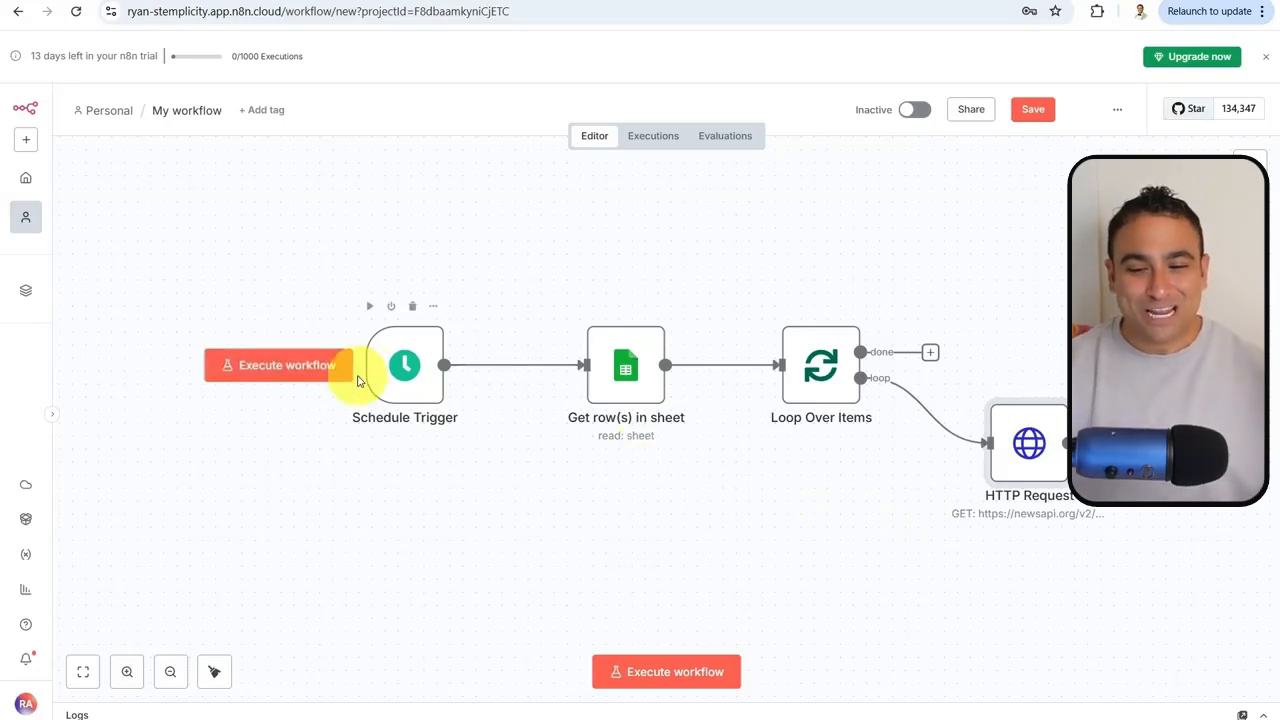
mouse_move(395, 370)
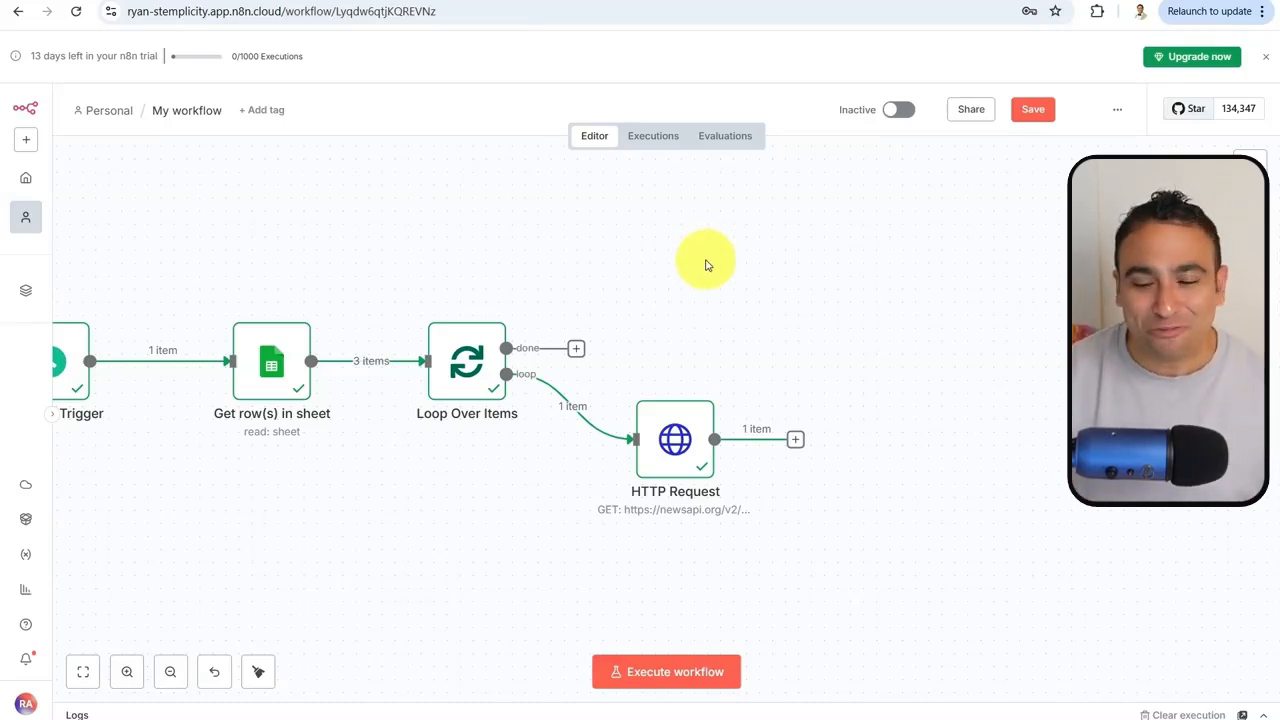
click(655, 675)
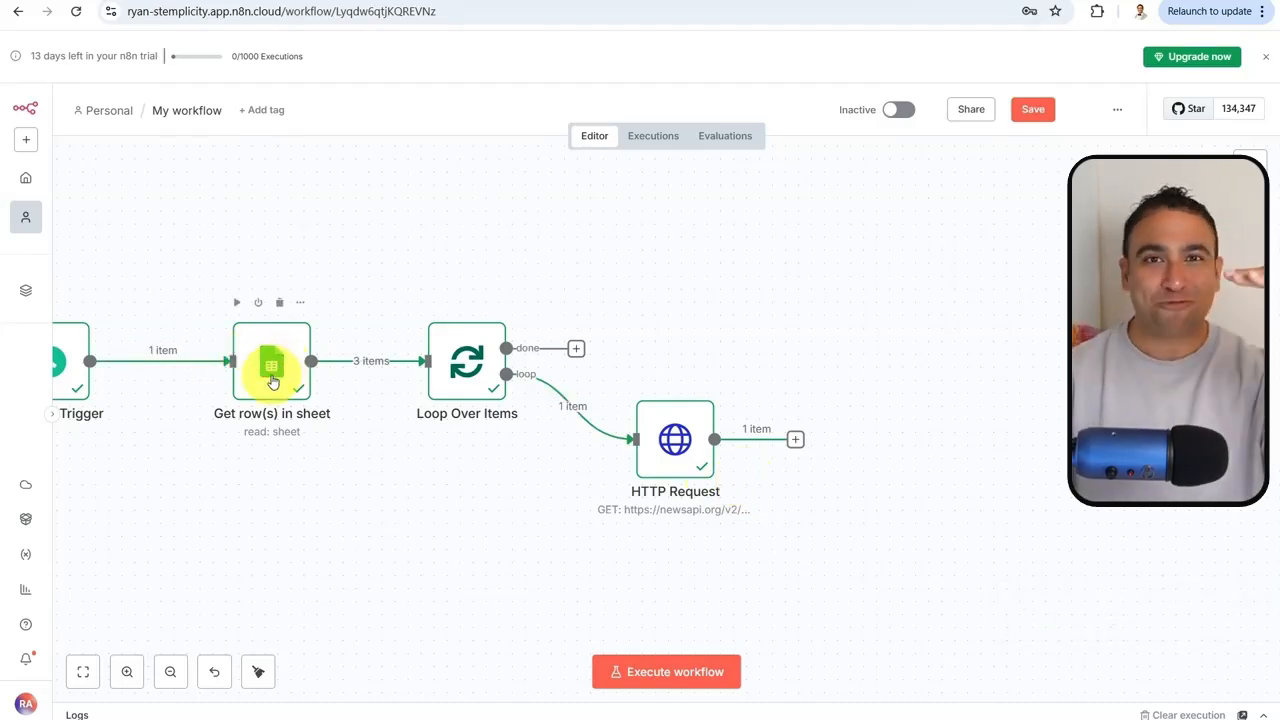
double_click(671, 436)
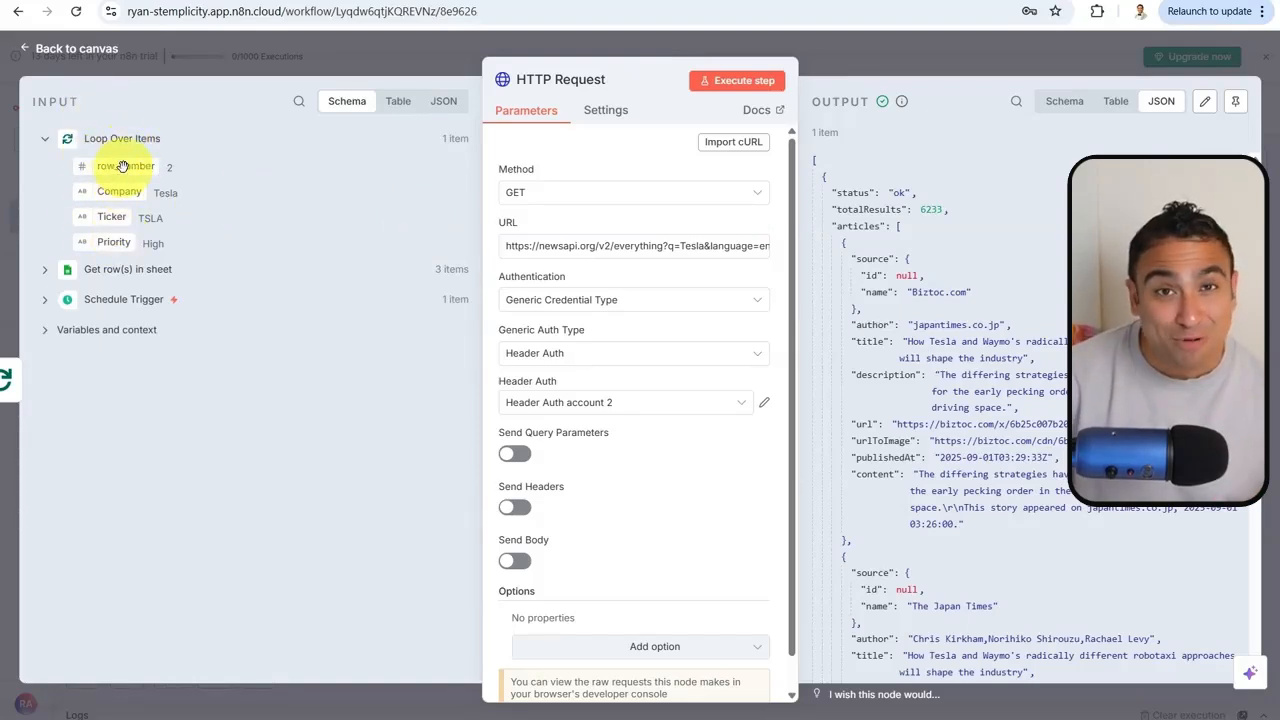
mouse_move(120, 166)
mouse_down()
mouse_move(457, 386)
mouse_move(545, 330)
mouse_move(556, 445)
mouse_move(278, 360)
mouse_move(127, 158)
mouse_up()
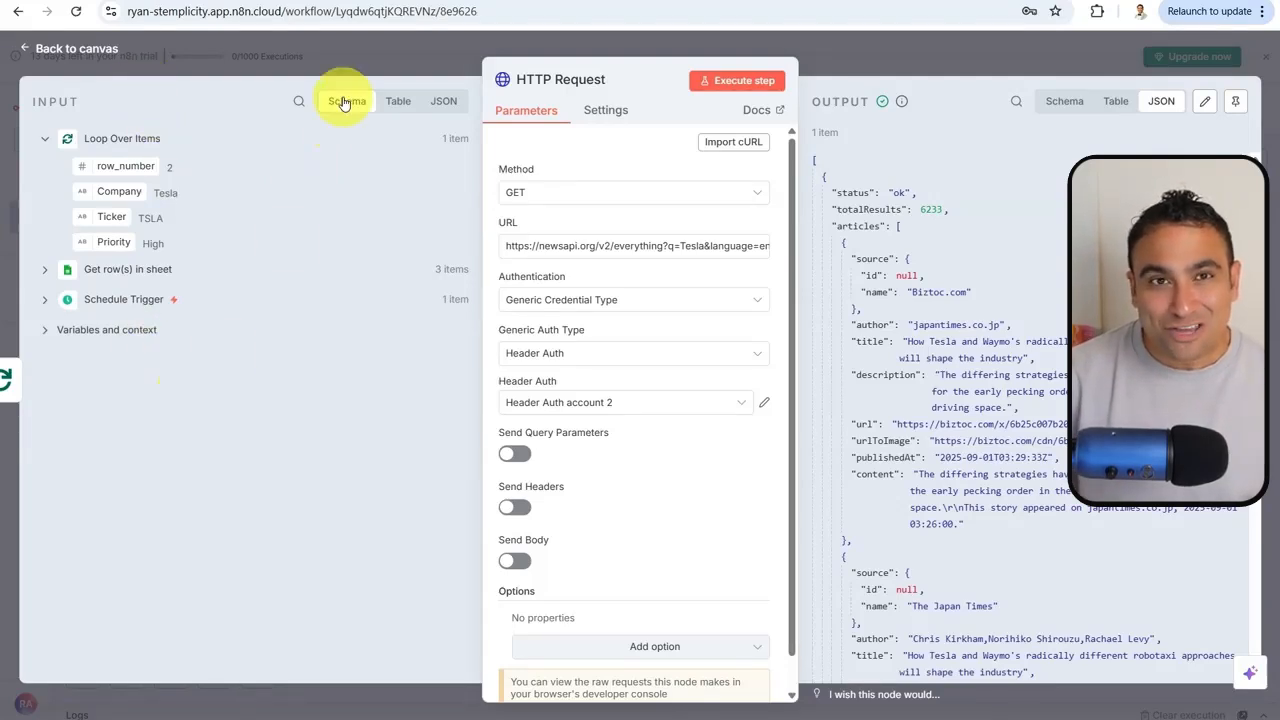
click(392, 105)
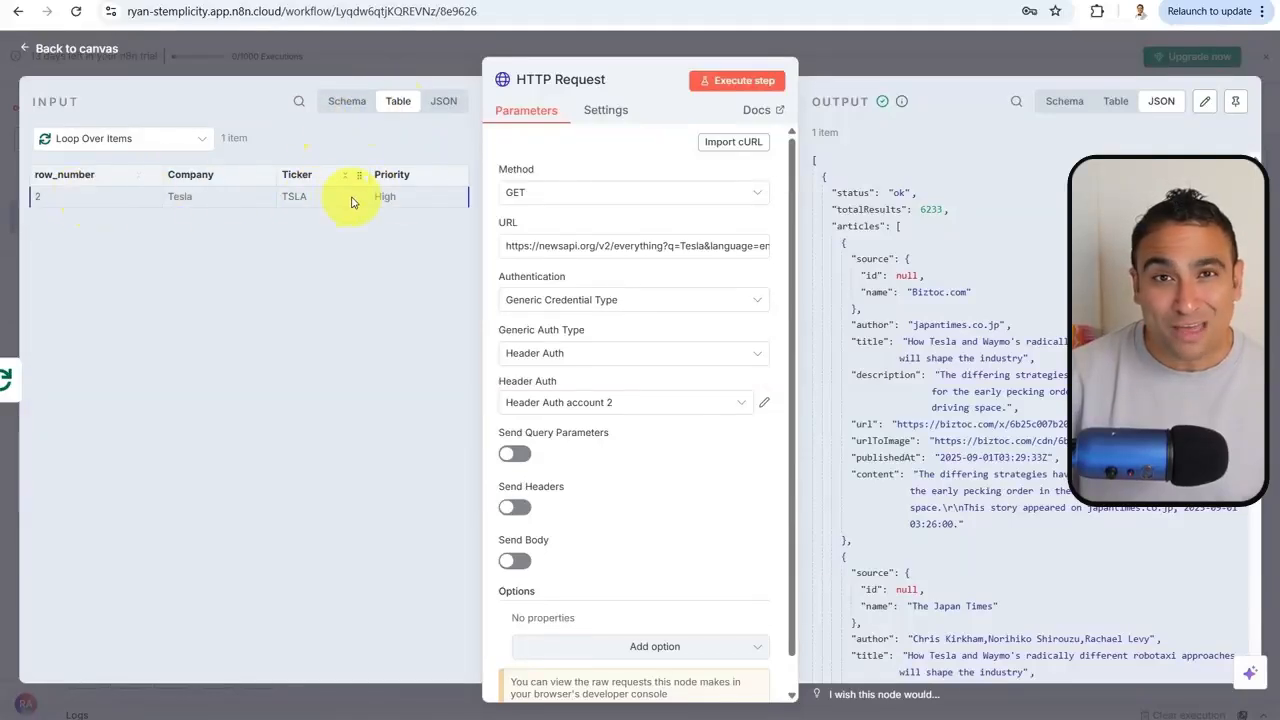
click(441, 104)
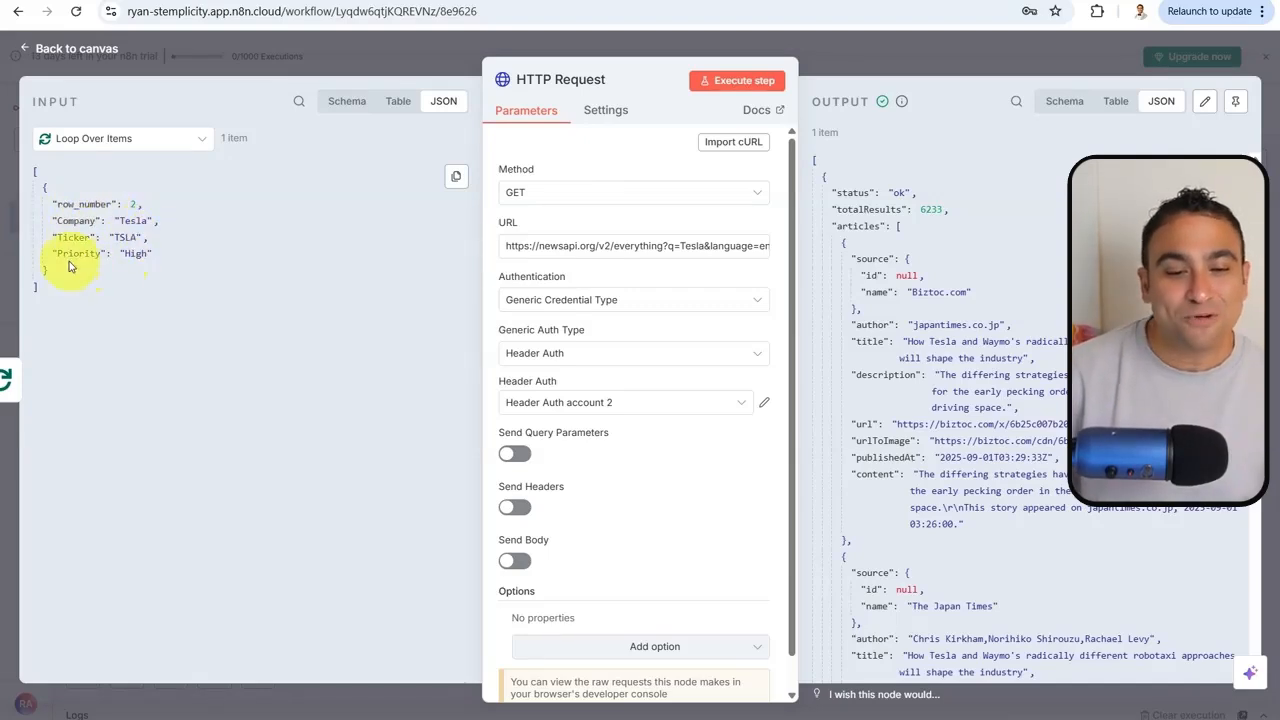
click(345, 101)
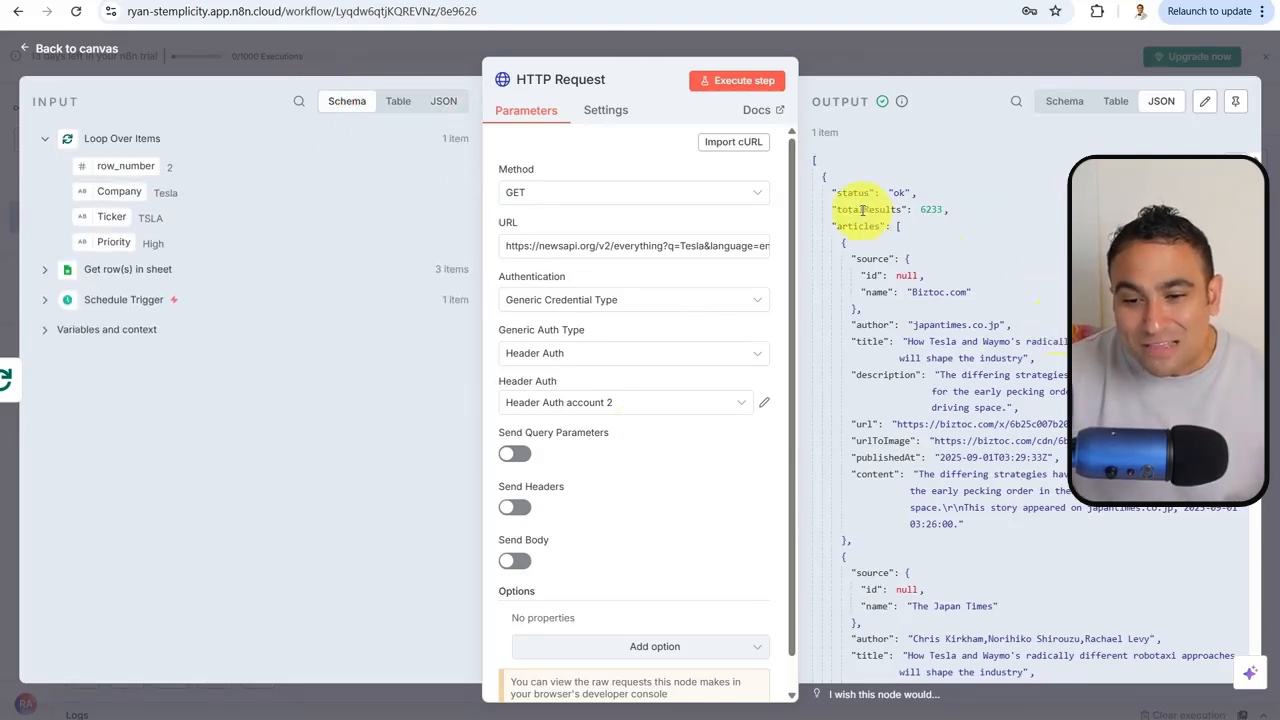
drag(863, 209, 948, 210)
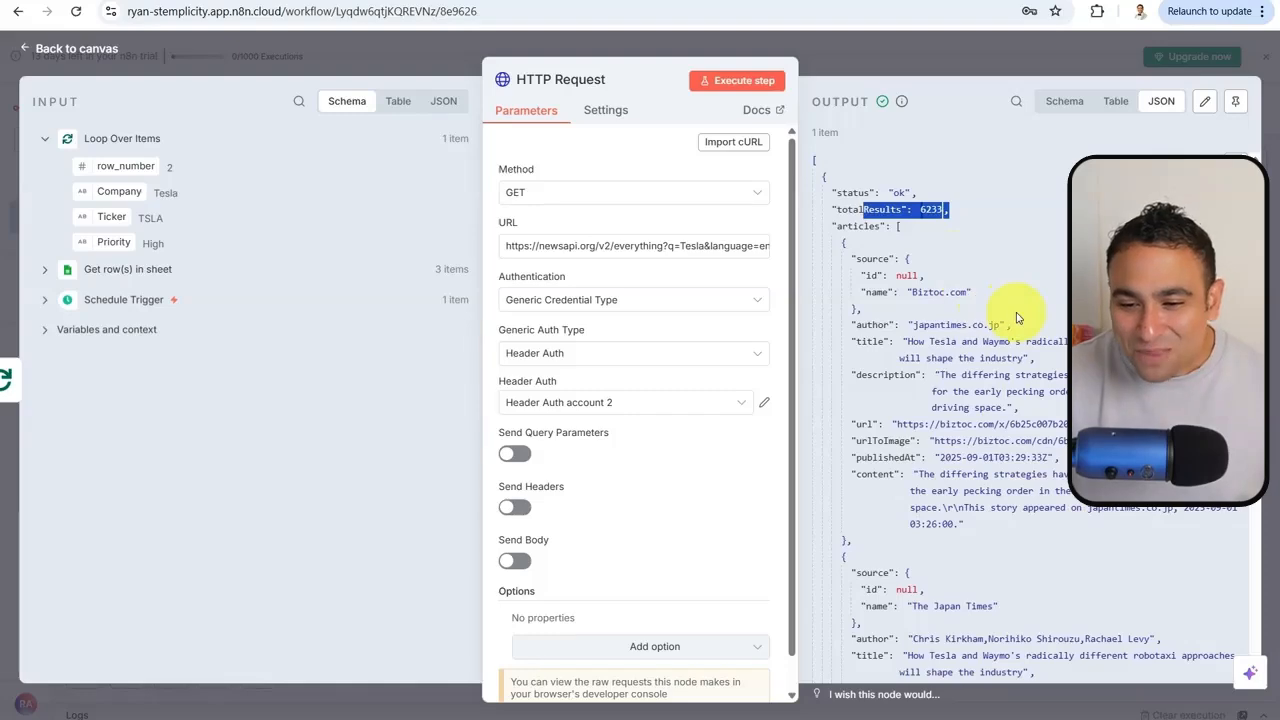
scroll(1017, 318, down, 3)
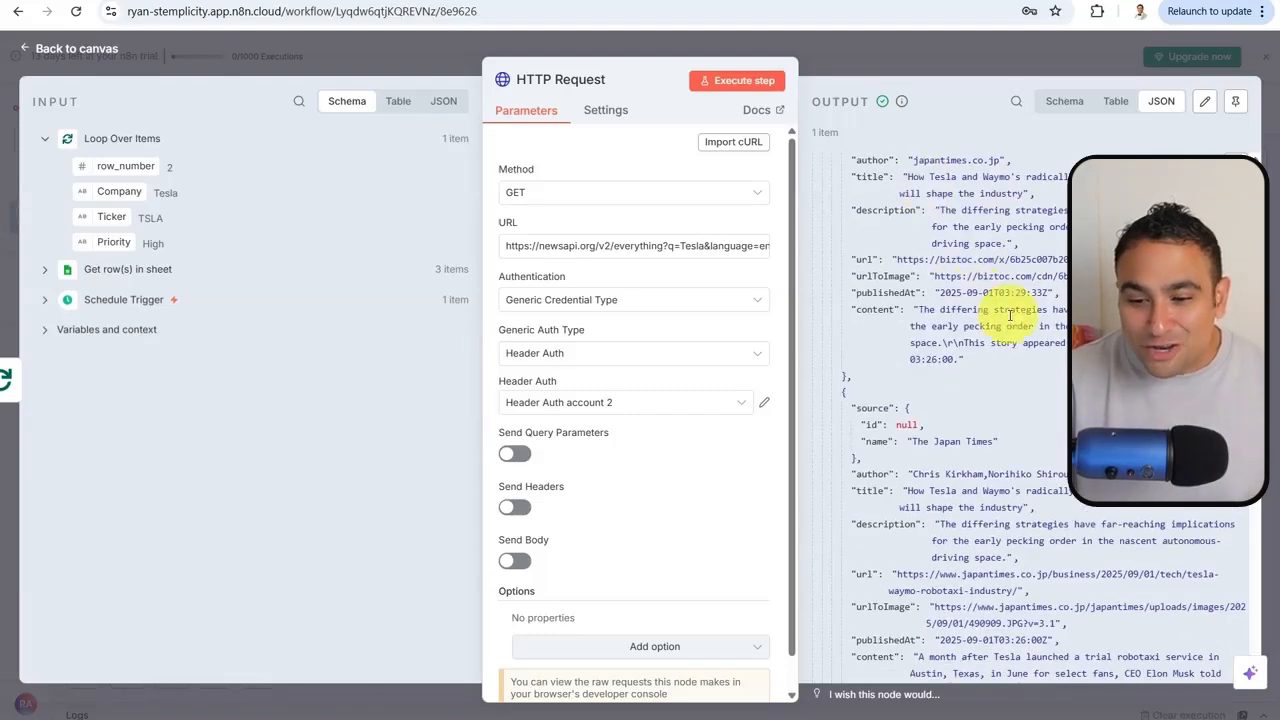
scroll(1010, 316, down, 10)
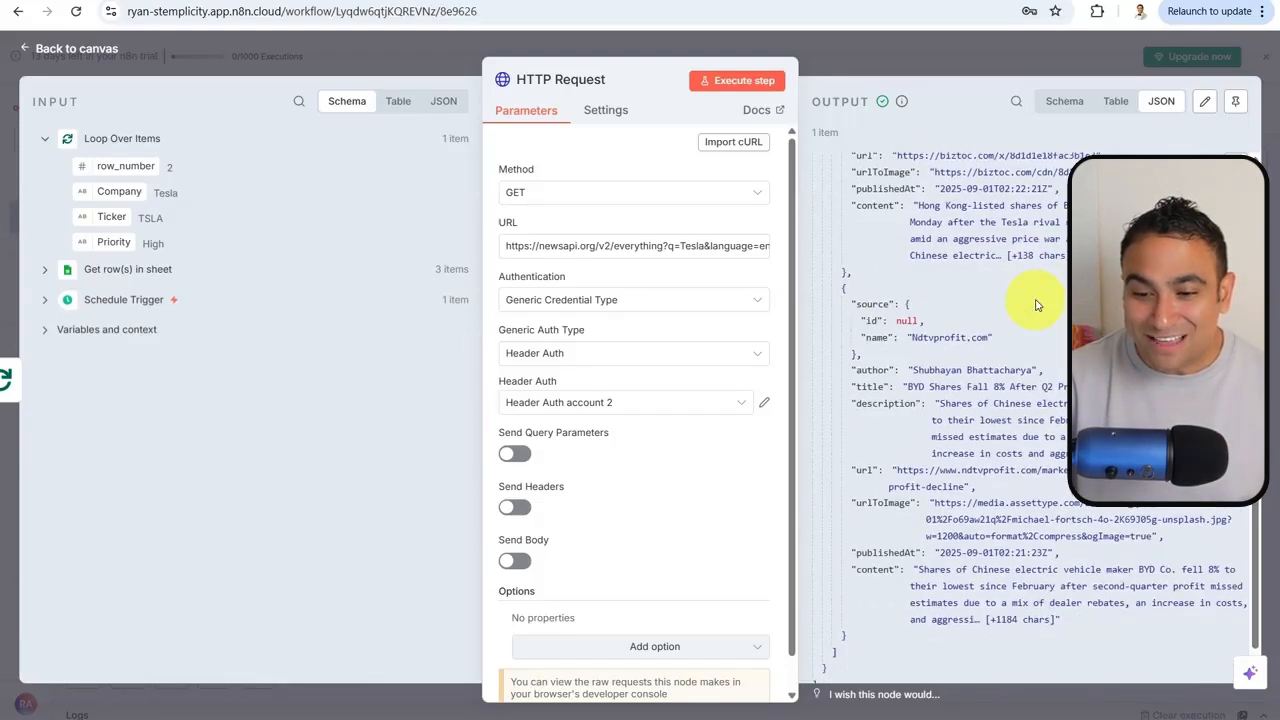
scroll(1037, 305, down, 2)
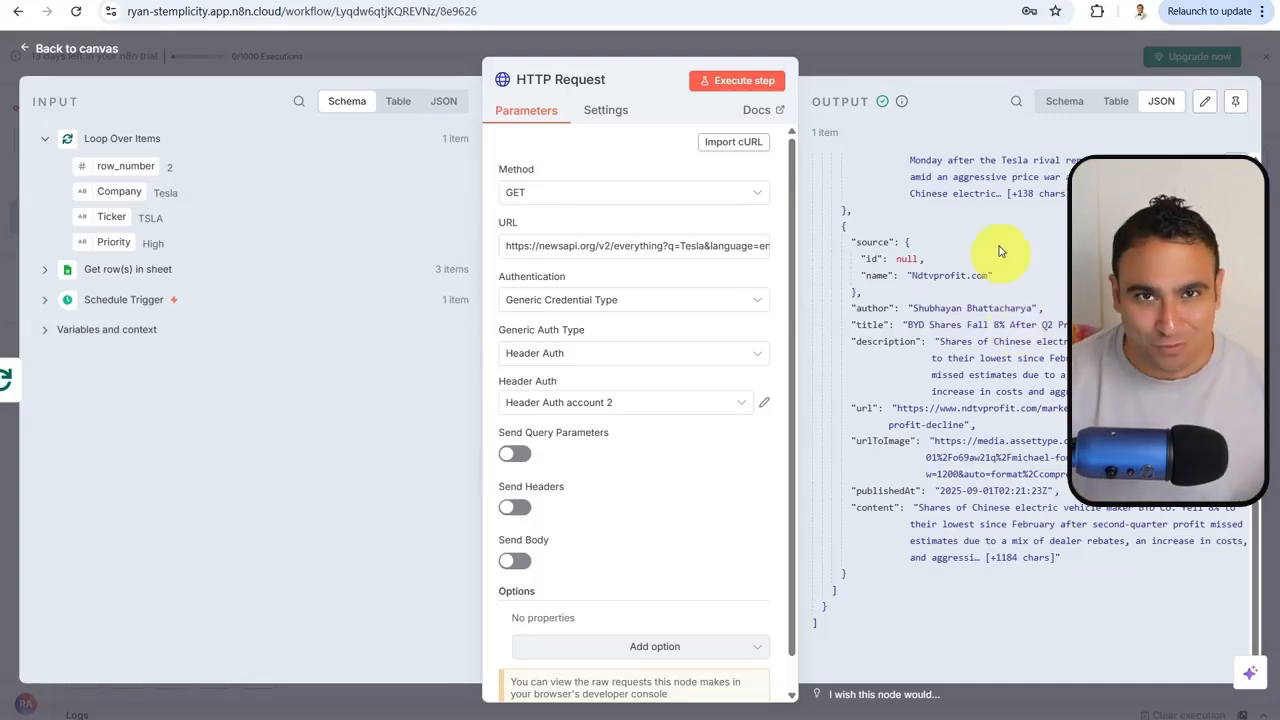
click(986, 56)
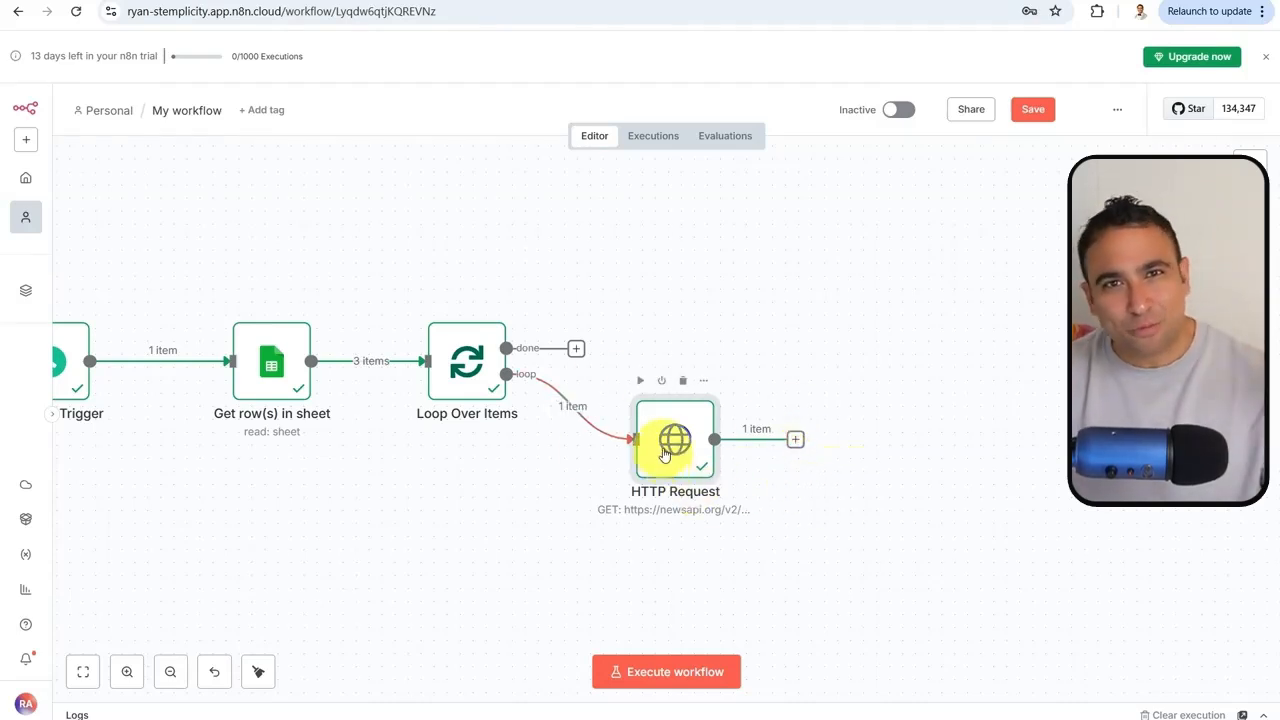
Add an If node after the HTTP Request node
click(796, 439)
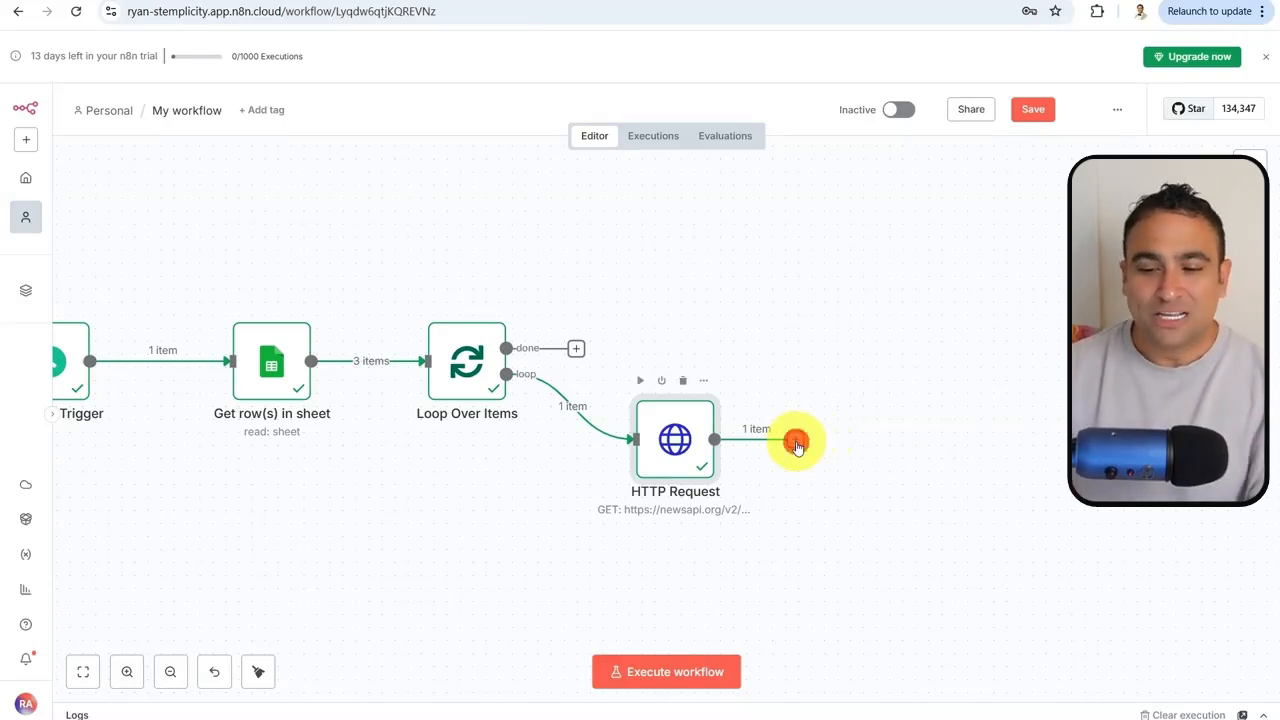
click(1058, 212)
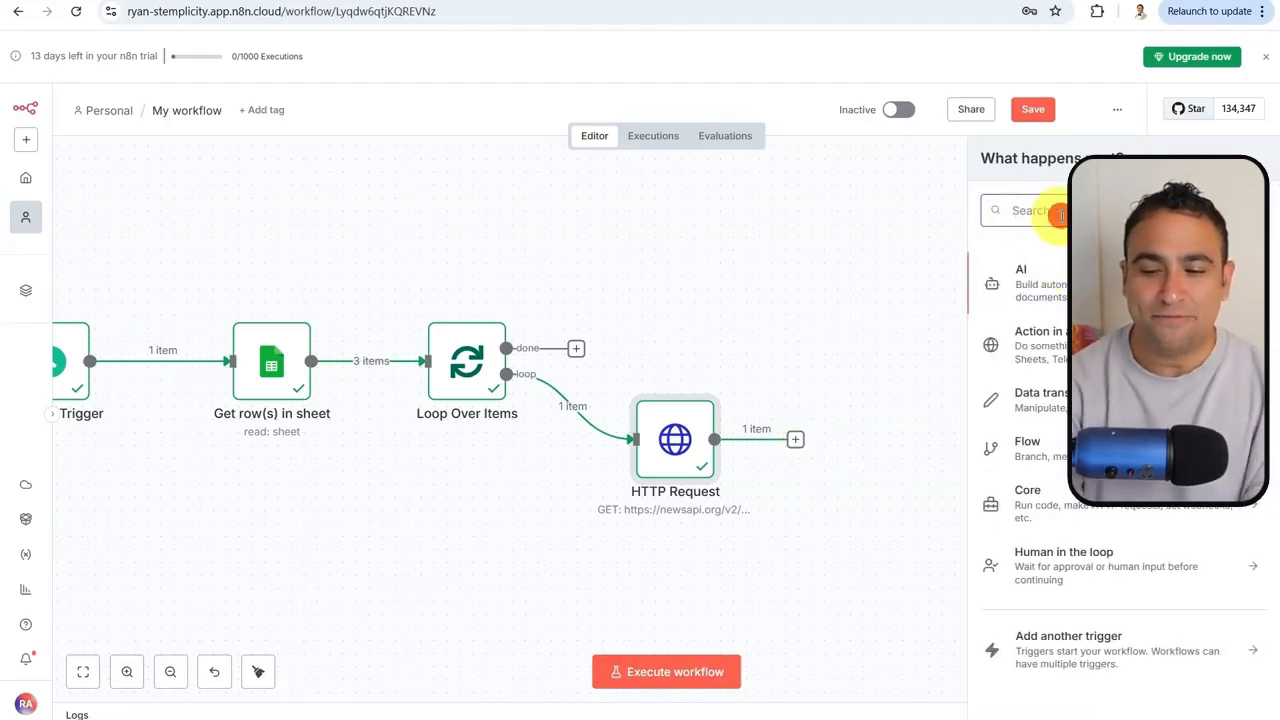
text(if)
click(1050, 272)
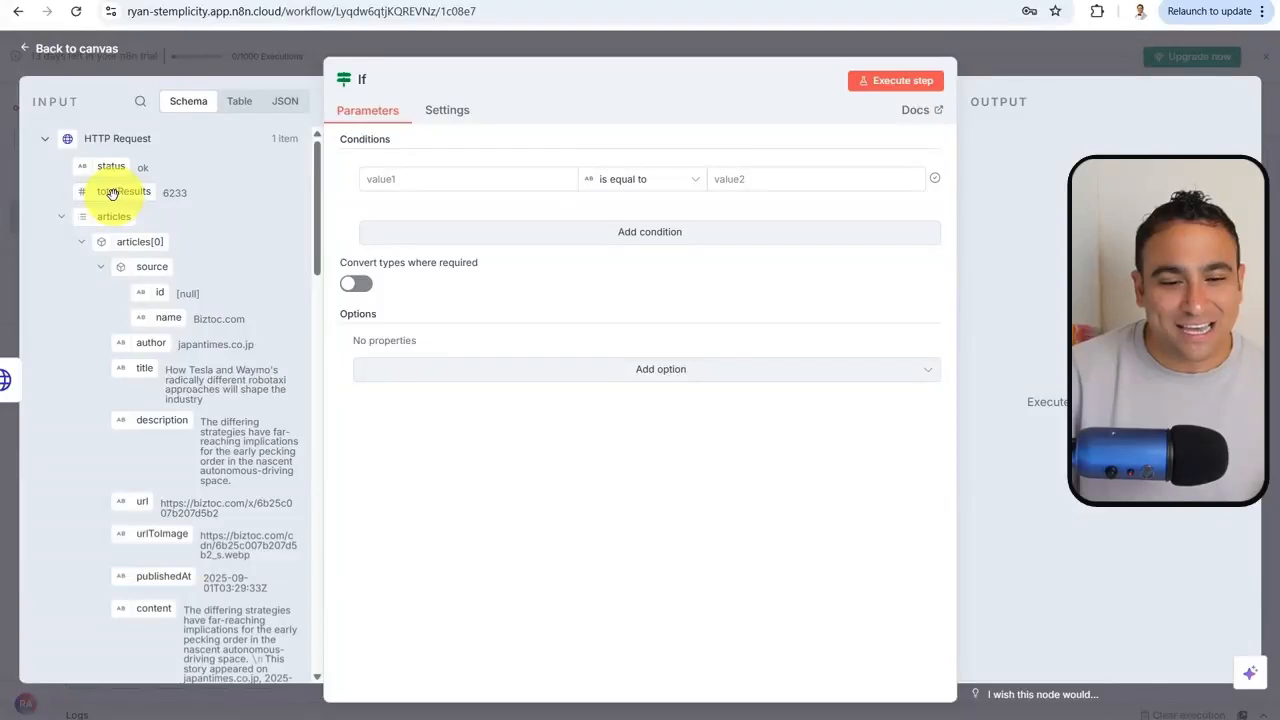
Set the If condition to totalResults is greater than or equal to 1
drag(112, 193, 420, 190)
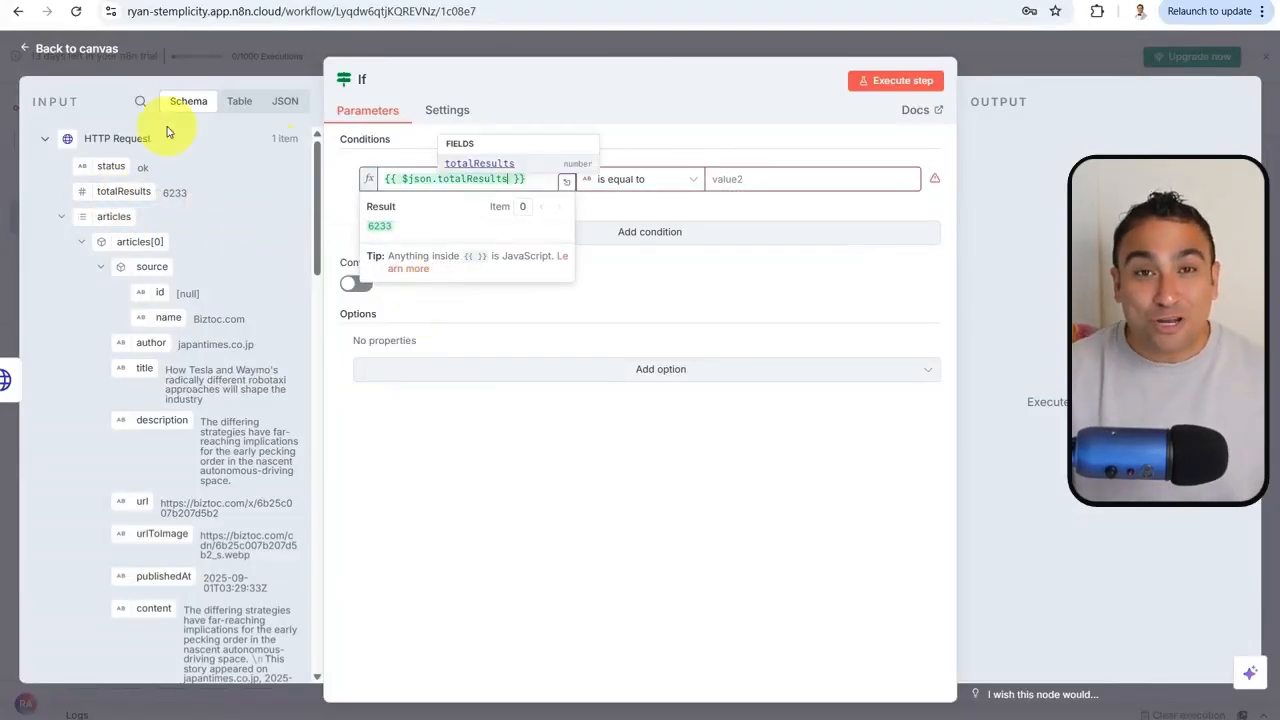
click(343, 159)
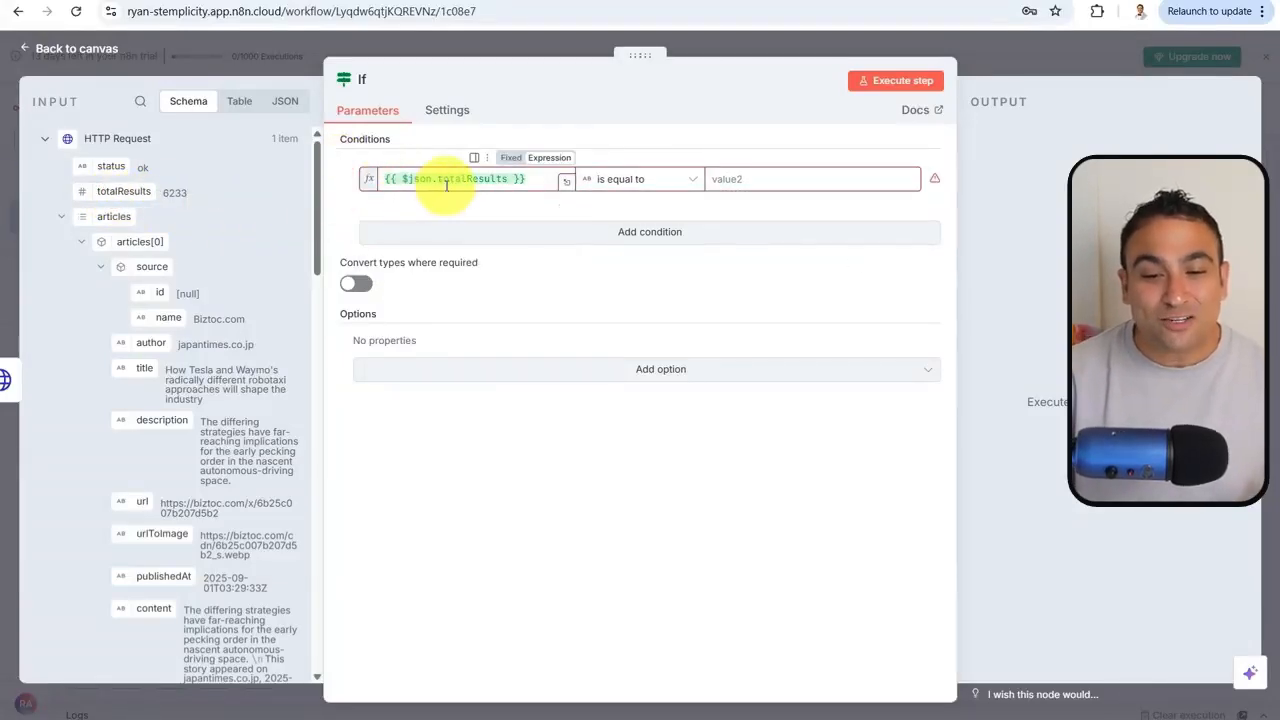
click(640, 188)
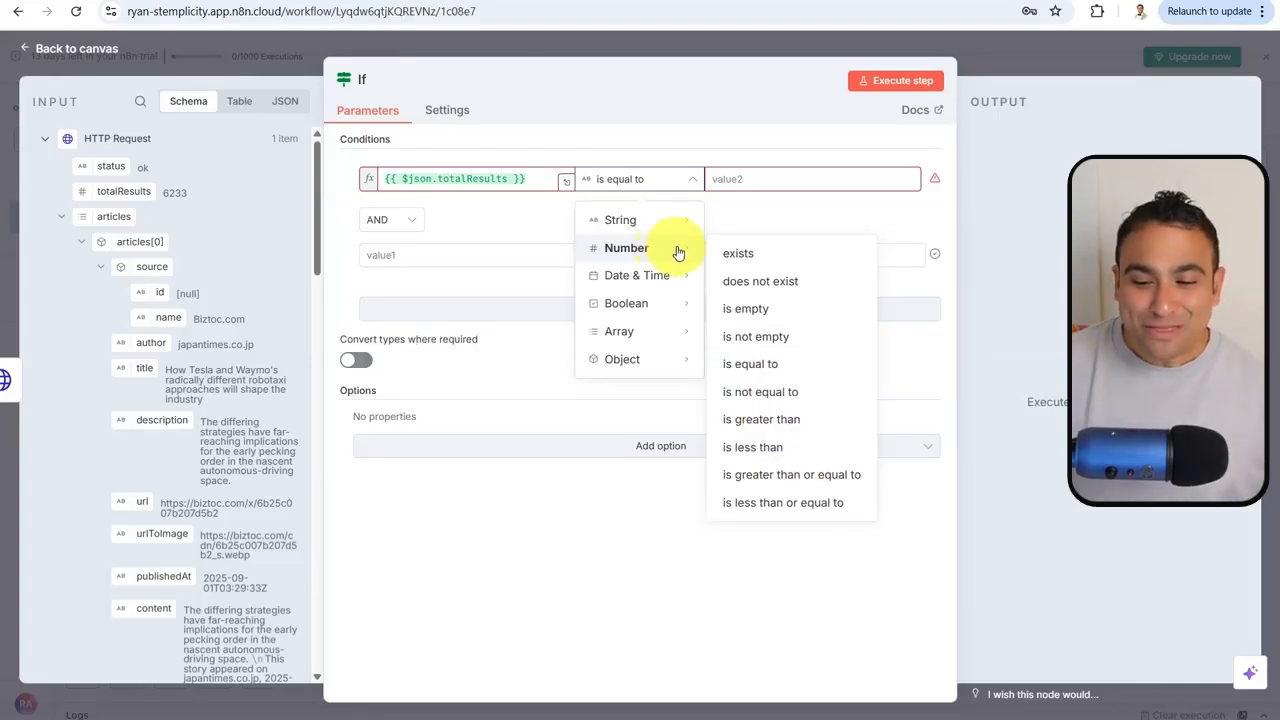
click(804, 474)
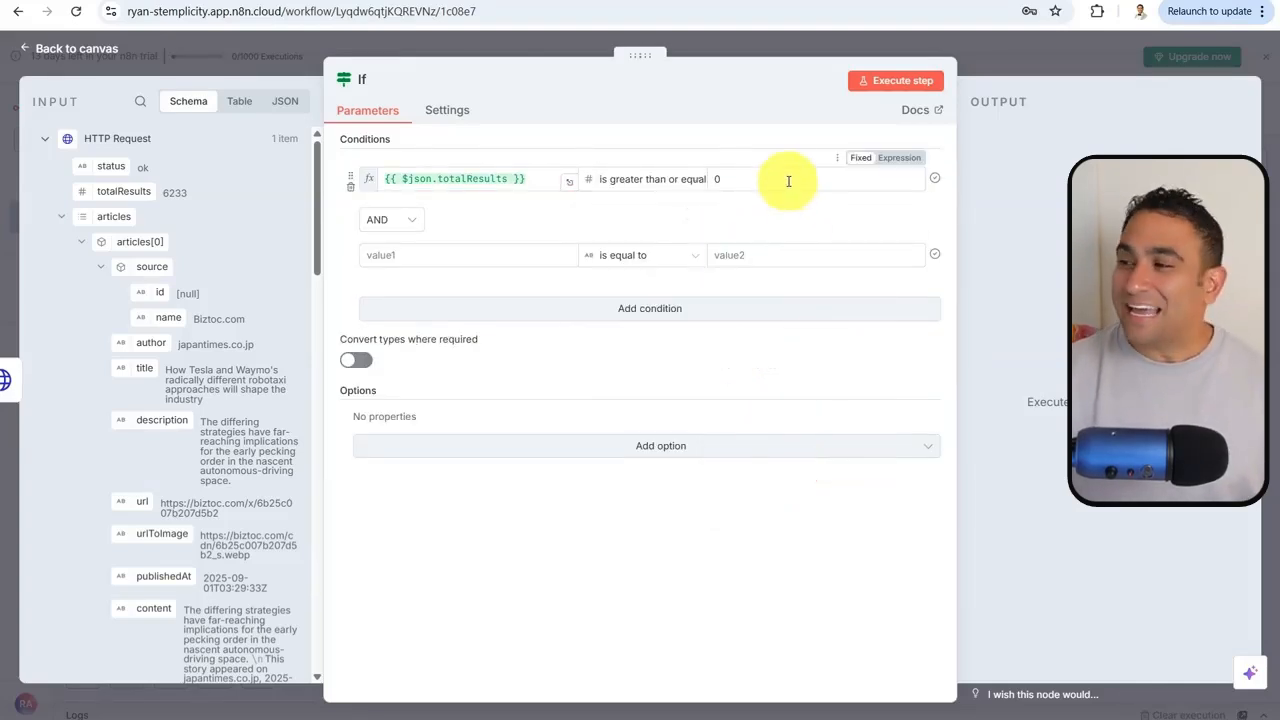
click(789, 180)
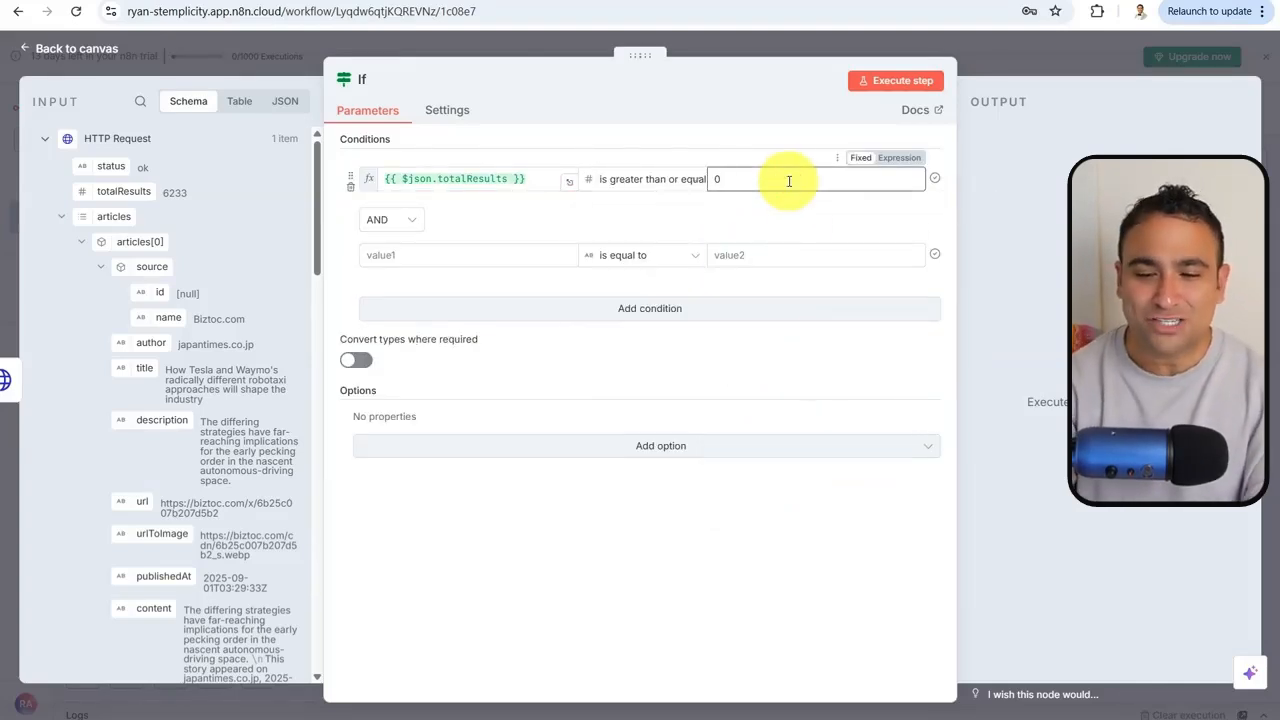
key(BackSpace)
text(1)
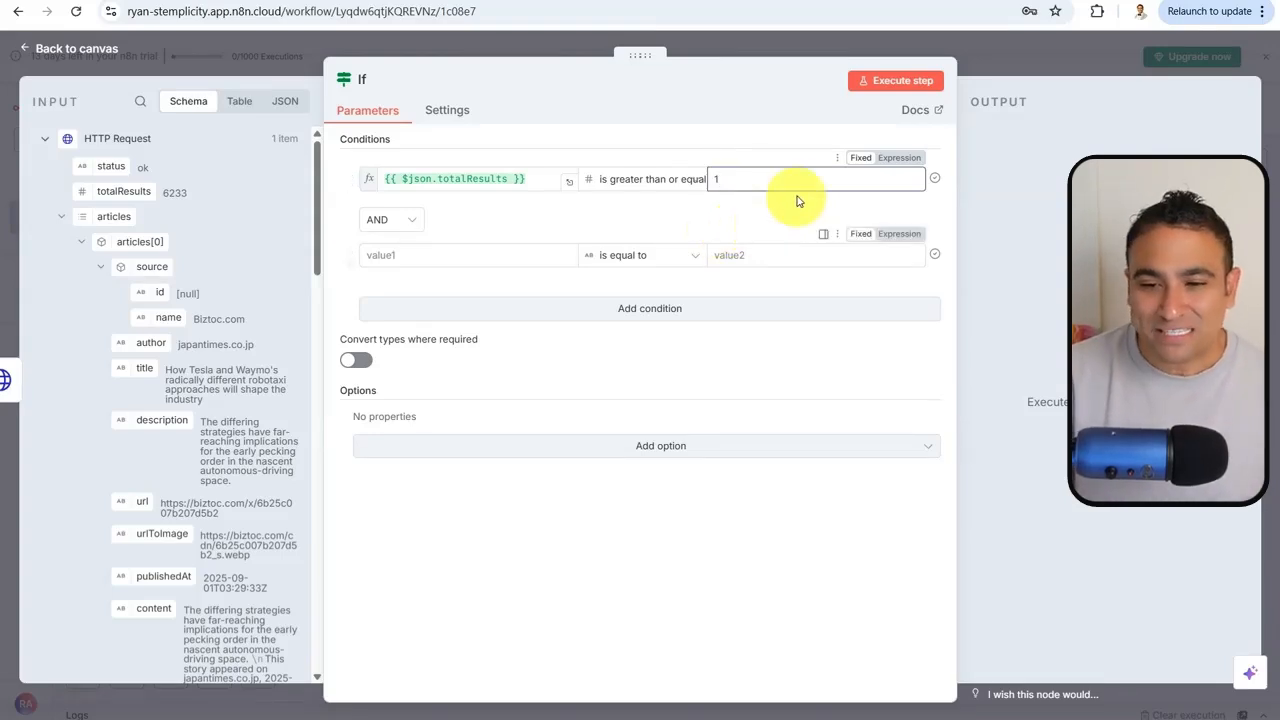
click(988, 58)
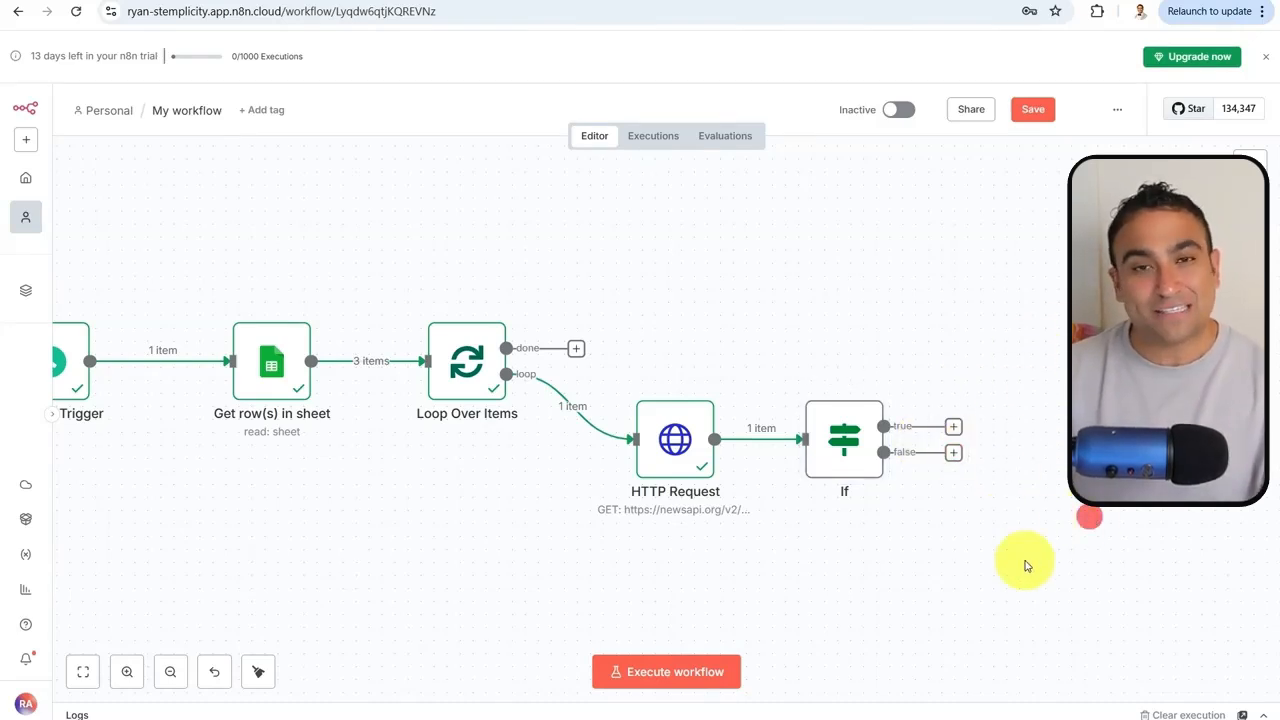
Add an AI Agent node and place it to the right of the If node
drag(1029, 556, 700, 477)
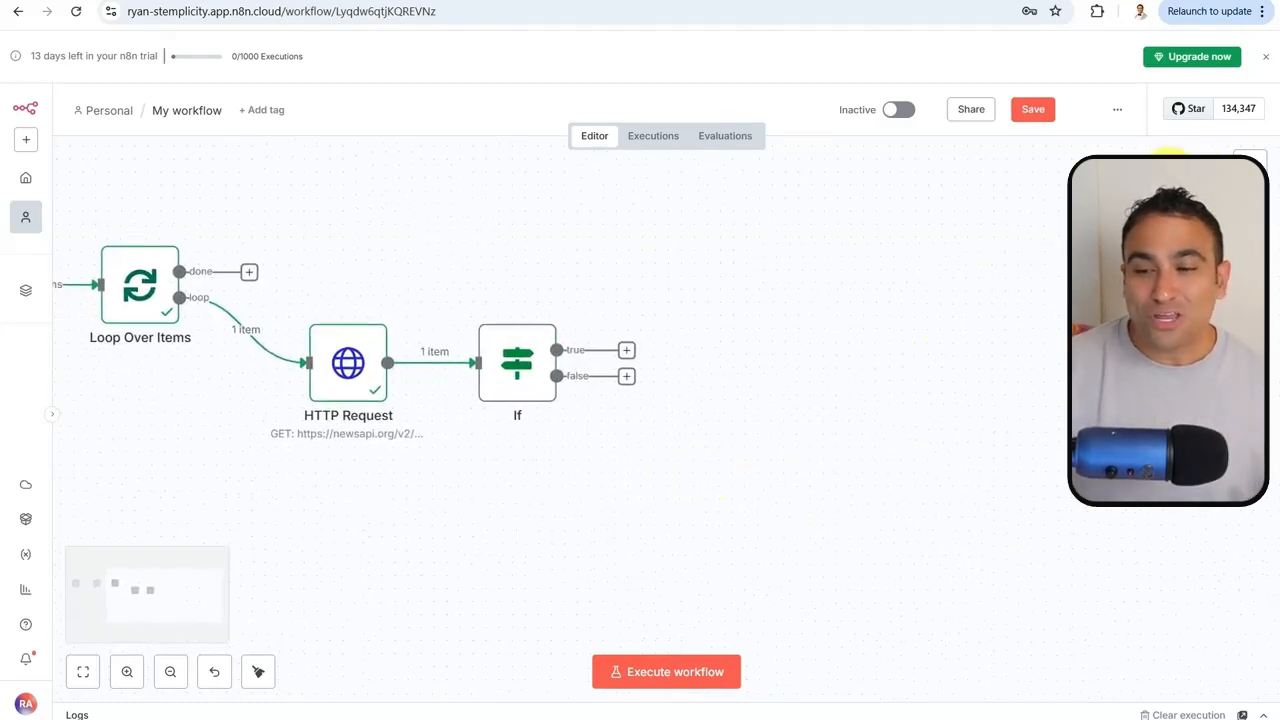
click(1250, 160)
click(1046, 209)
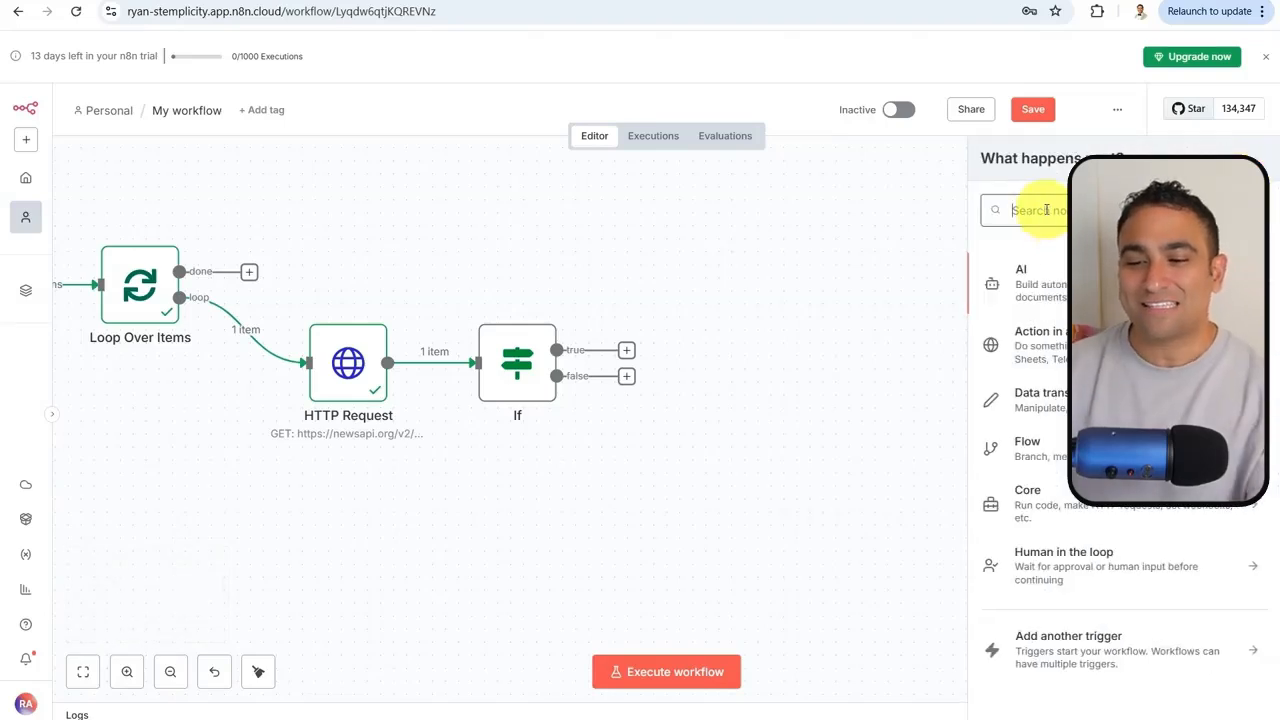
text(AI agent)
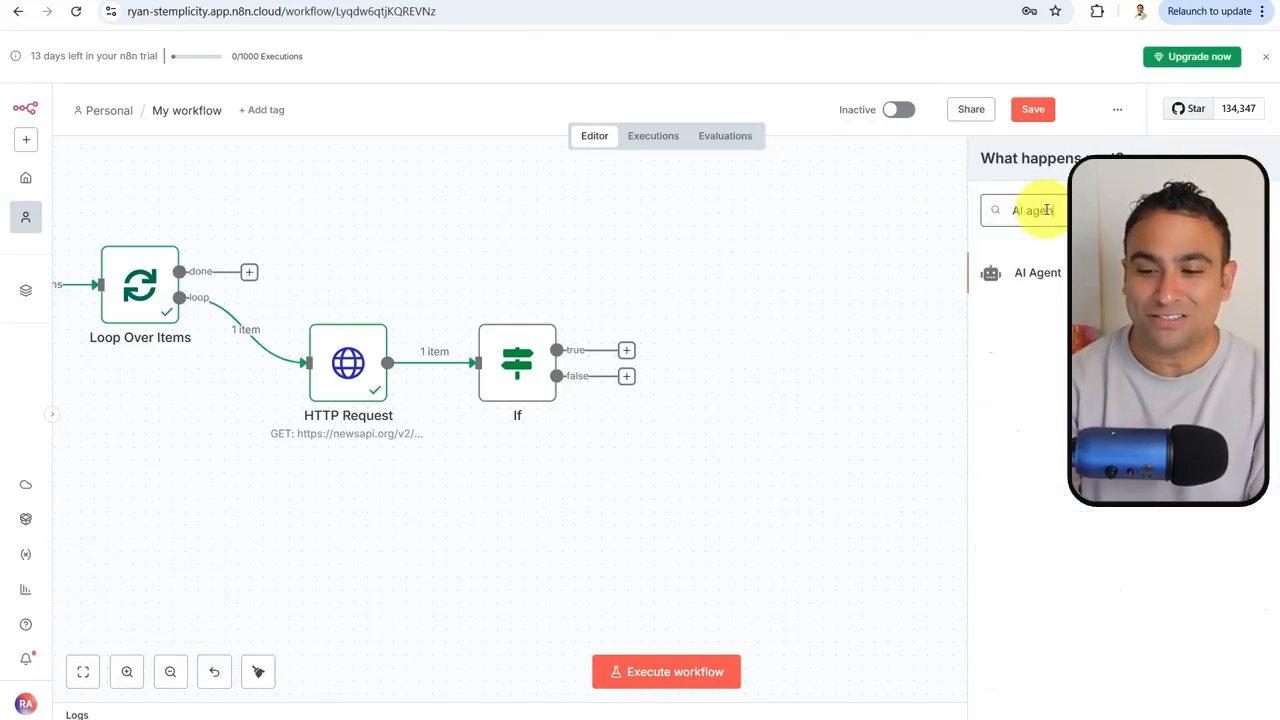
click(1036, 271)
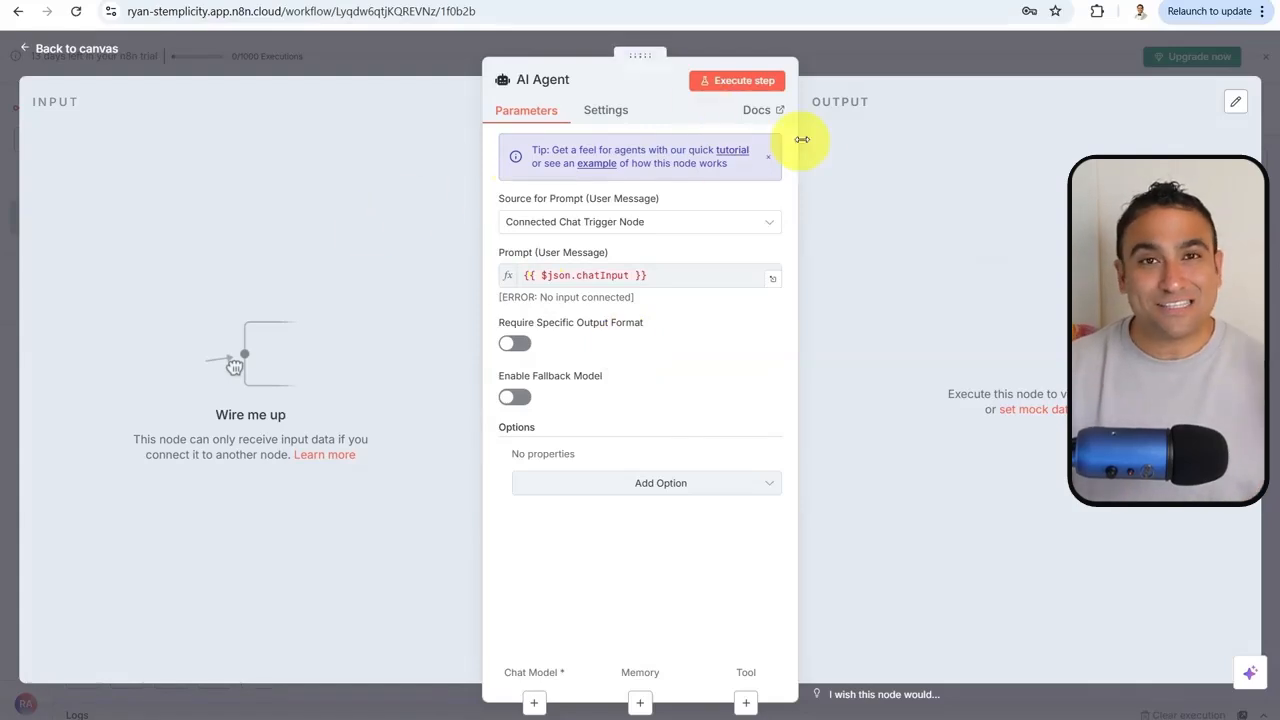
click(891, 54)
drag(851, 491, 800, 277)
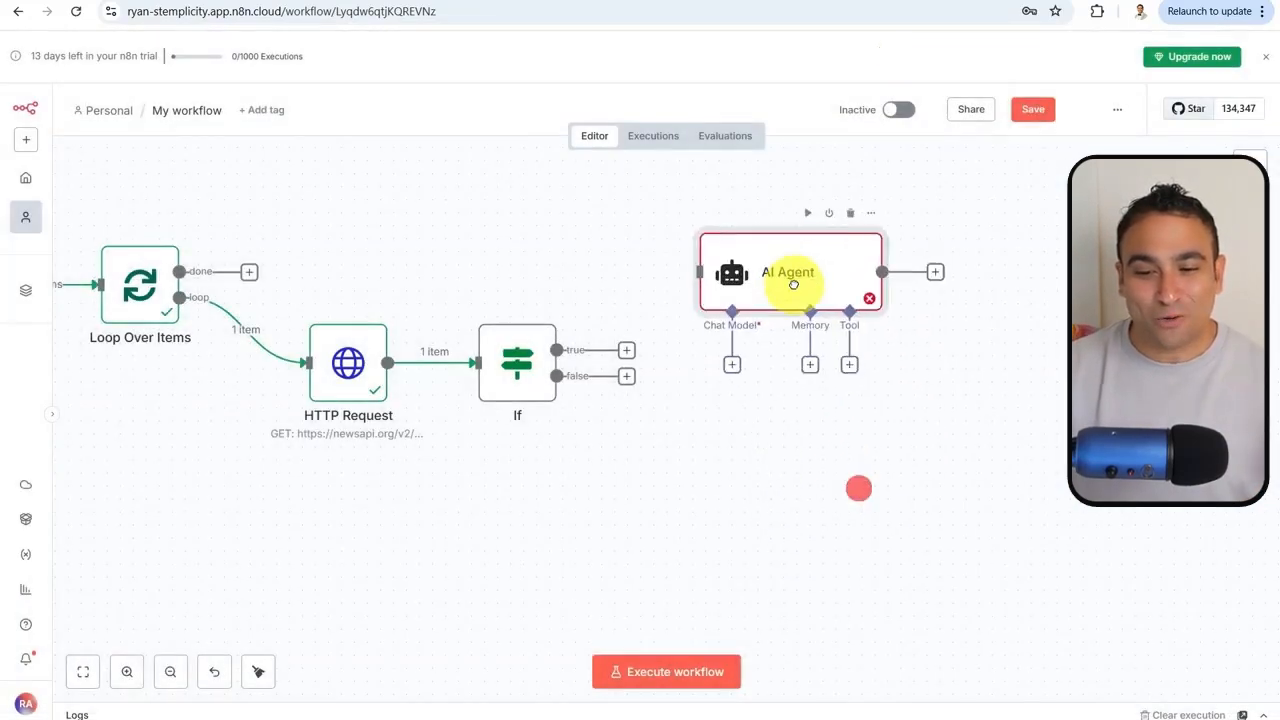
click(813, 498)
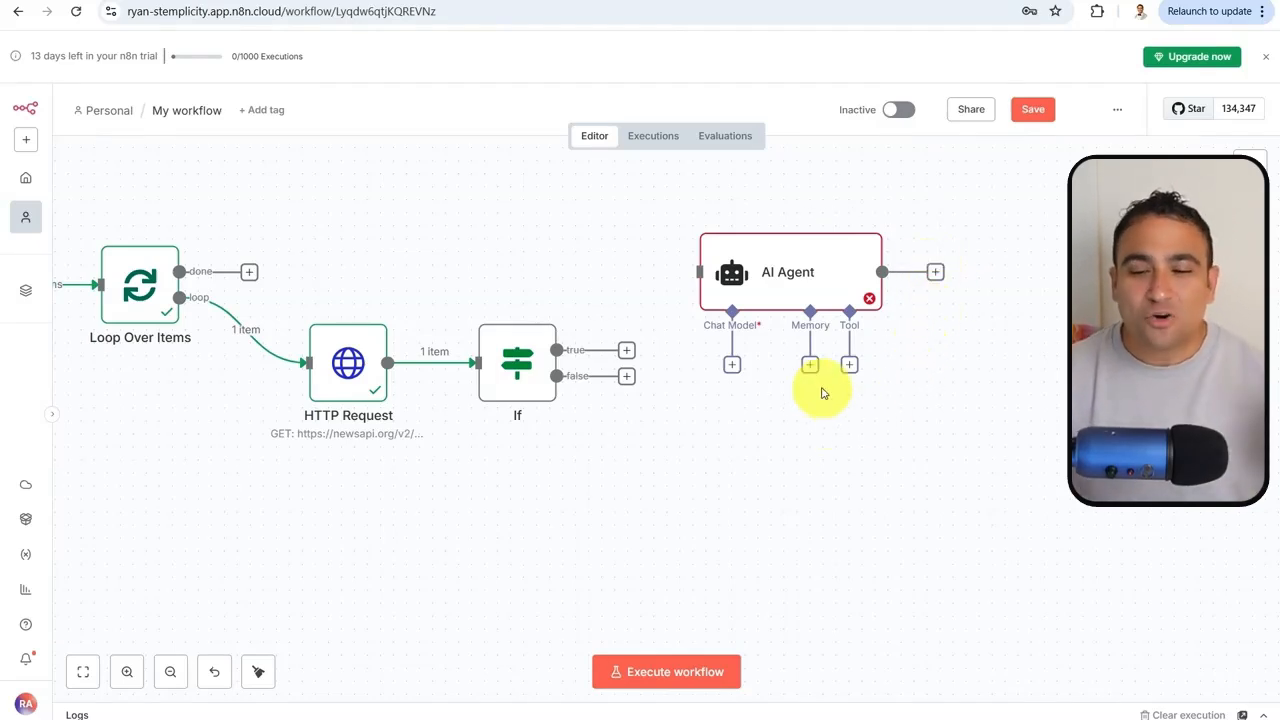
Pick OpenAI Chat Model as the AI Agent's language model
click(731, 366)
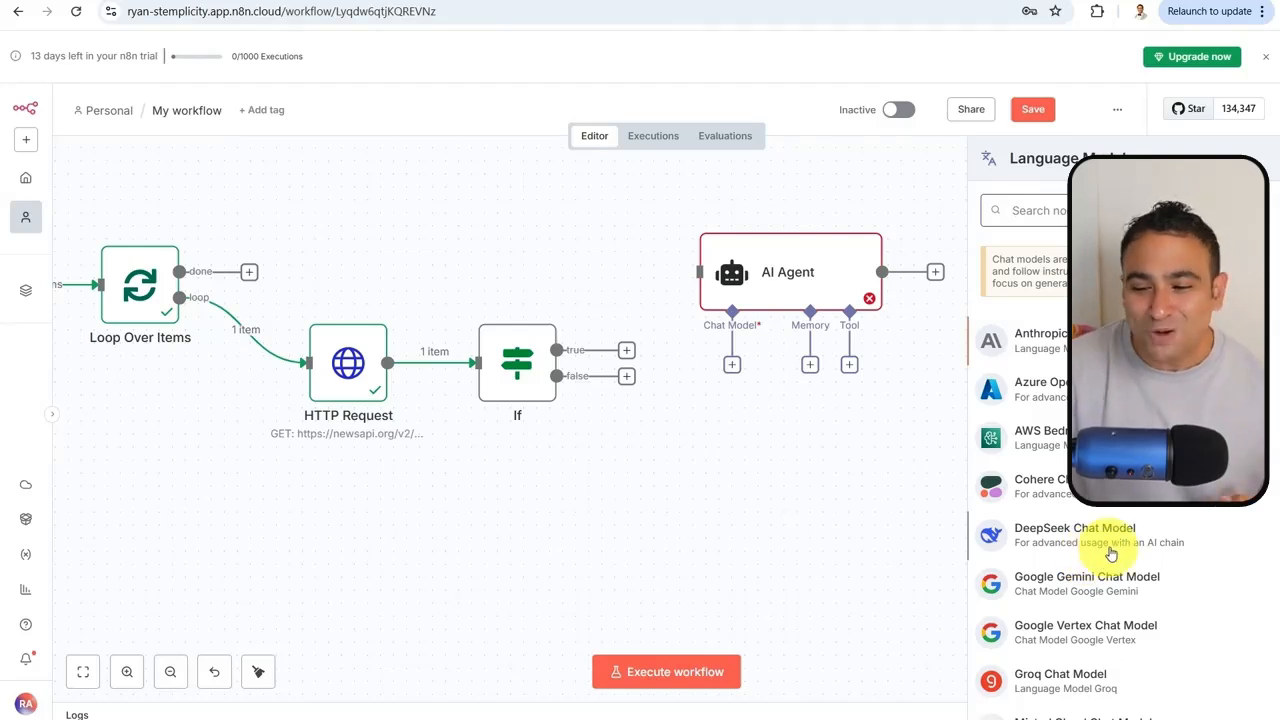
scroll(1120, 530, down, 5)
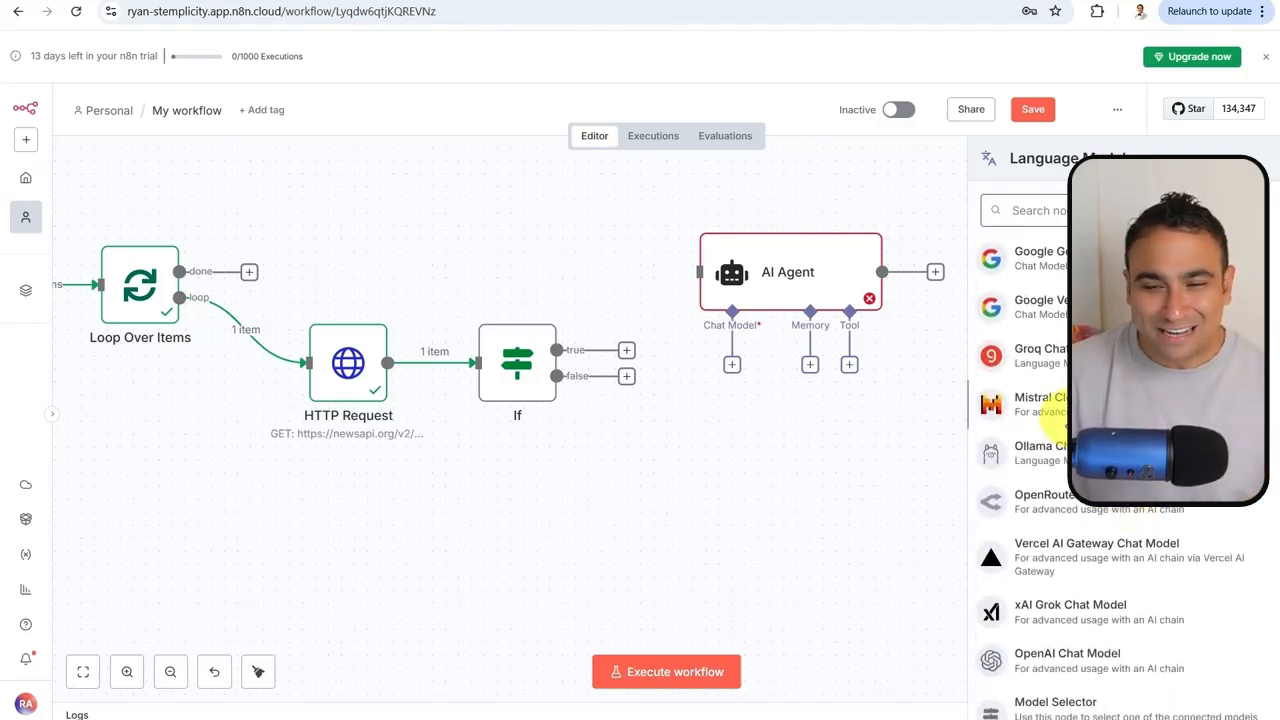
scroll(1043, 565, down, 1)
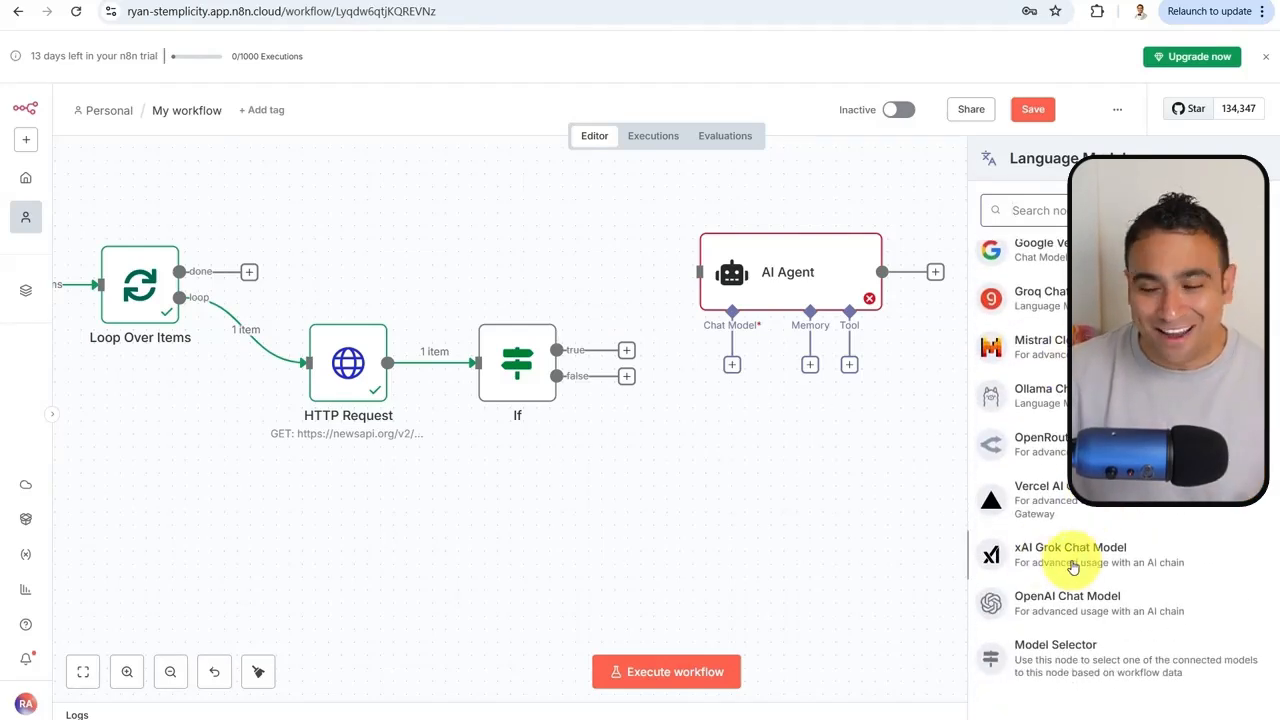
scroll(1070, 532, up, 5)
scroll(1057, 600, down, 5)
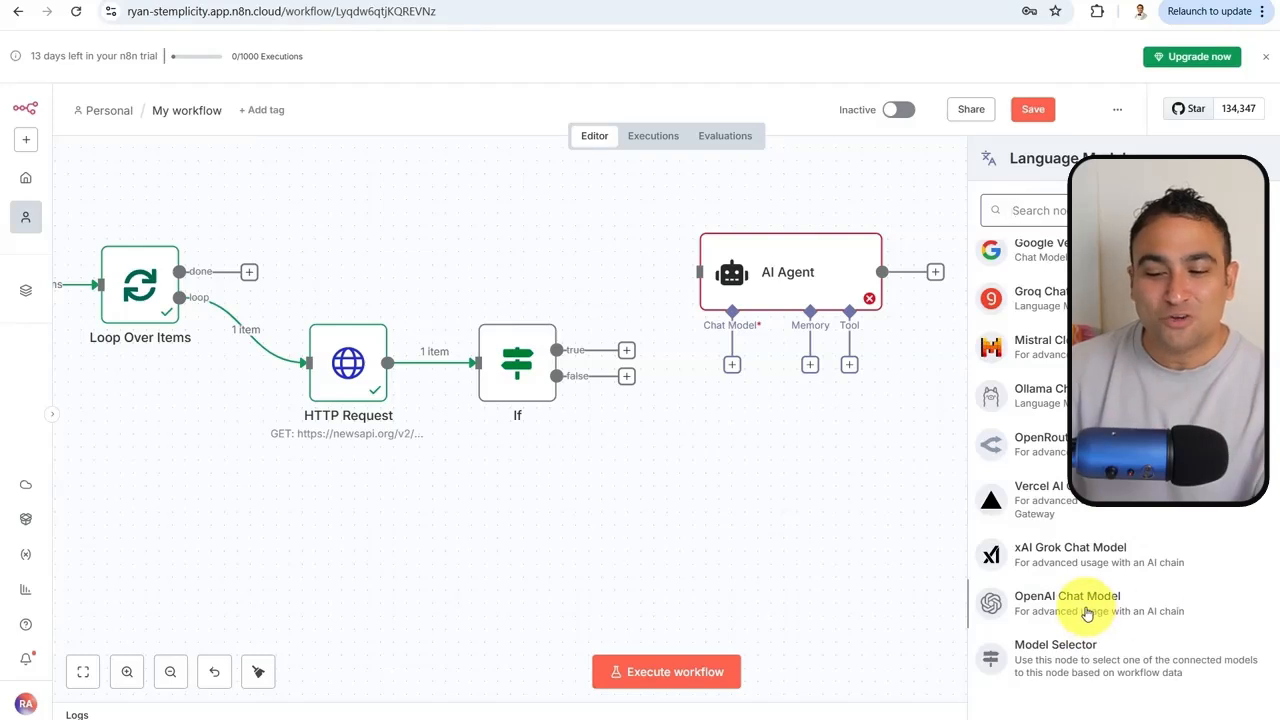
click(1075, 604)
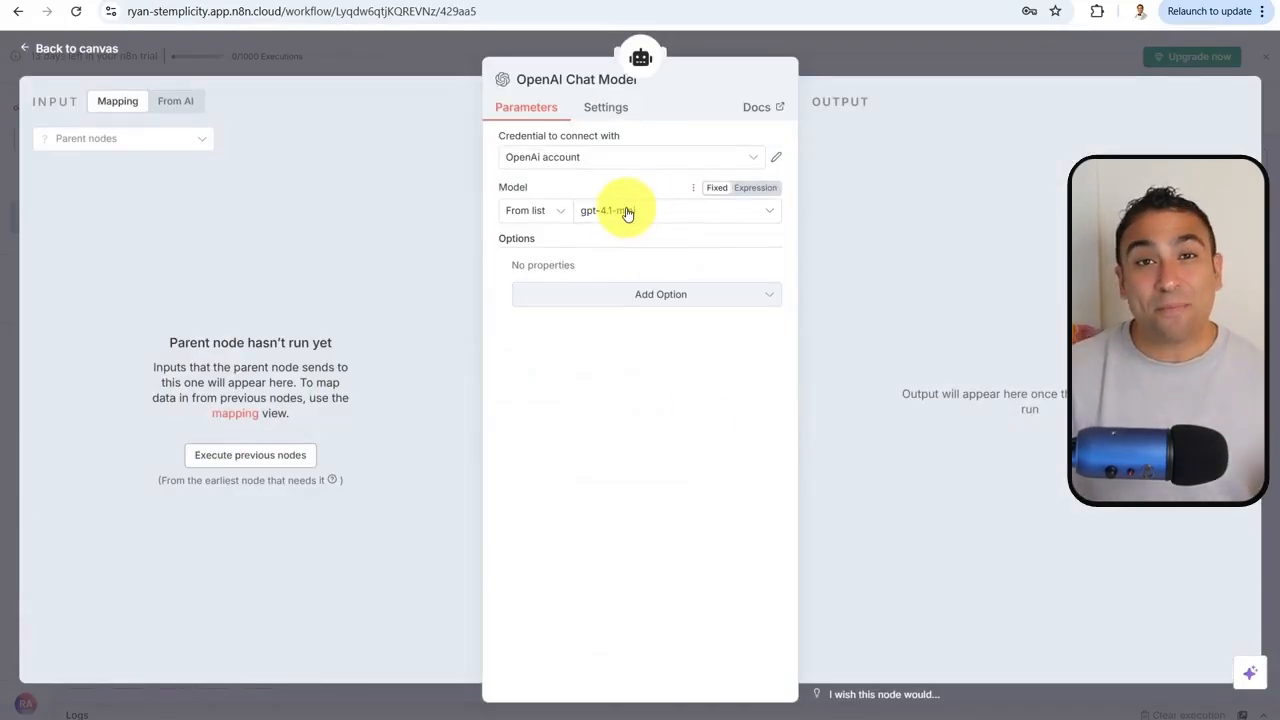
Use the OpenAi account credential and keep gpt-4.1-mini as the model
click(665, 159)
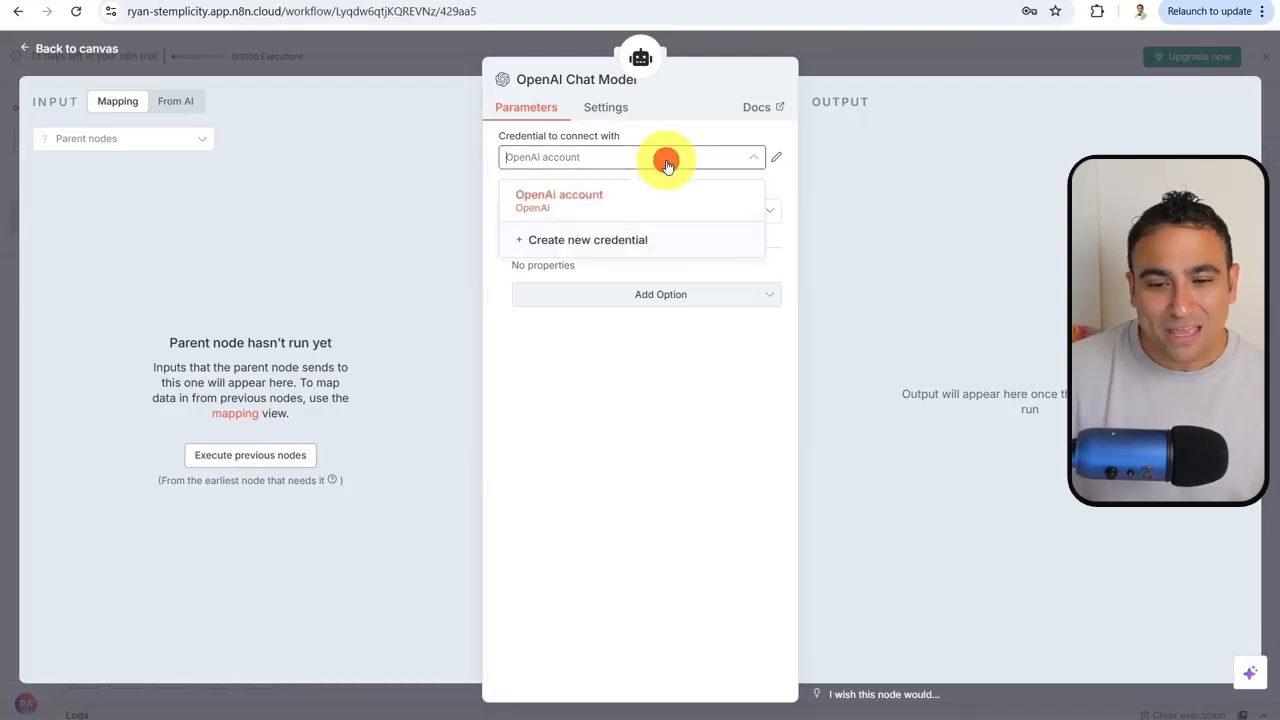
click(583, 199)
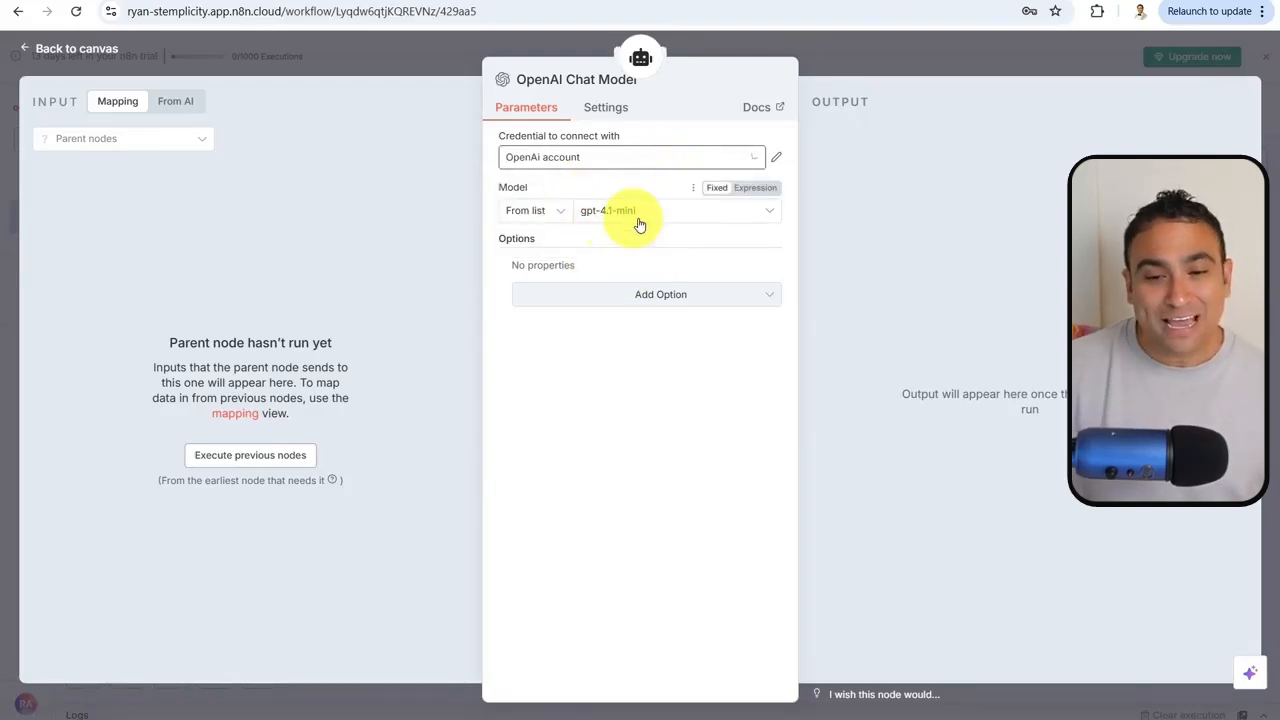
click(646, 212)
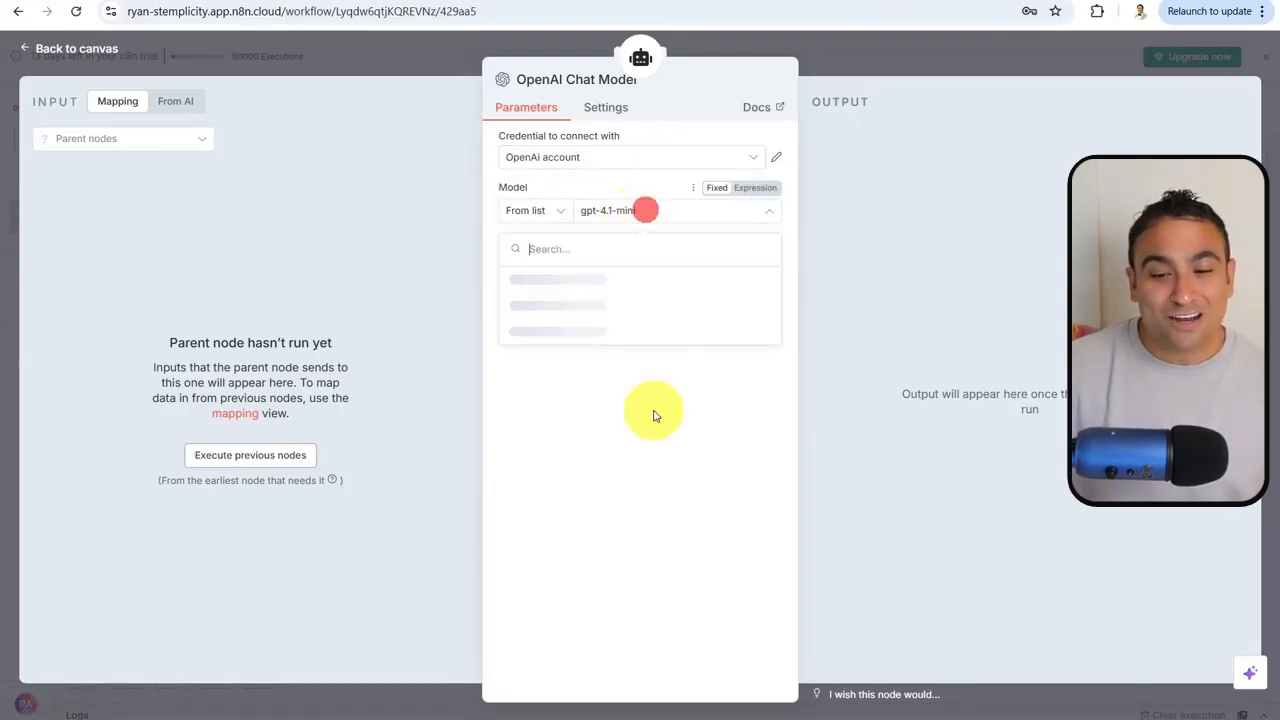
scroll(650, 340, down, 2)
scroll(656, 344, down, 10)
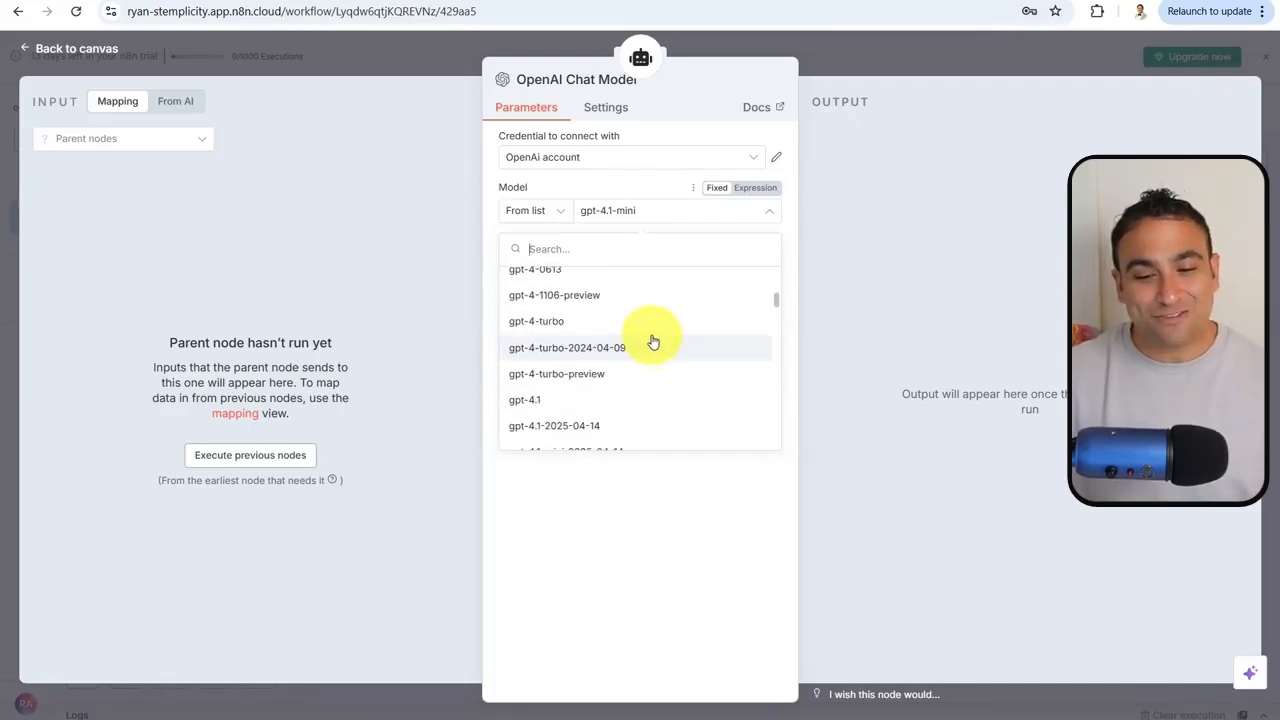
scroll(652, 342, down, 4)
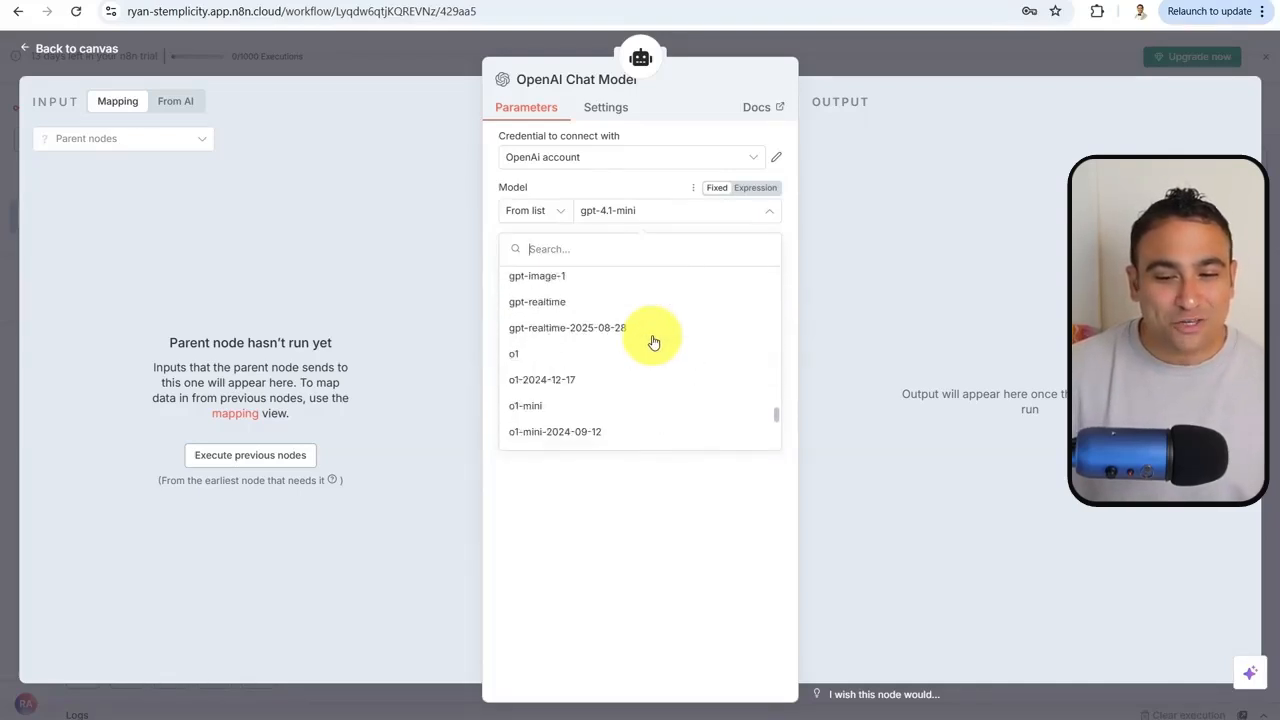
scroll(600, 325, up, 3)
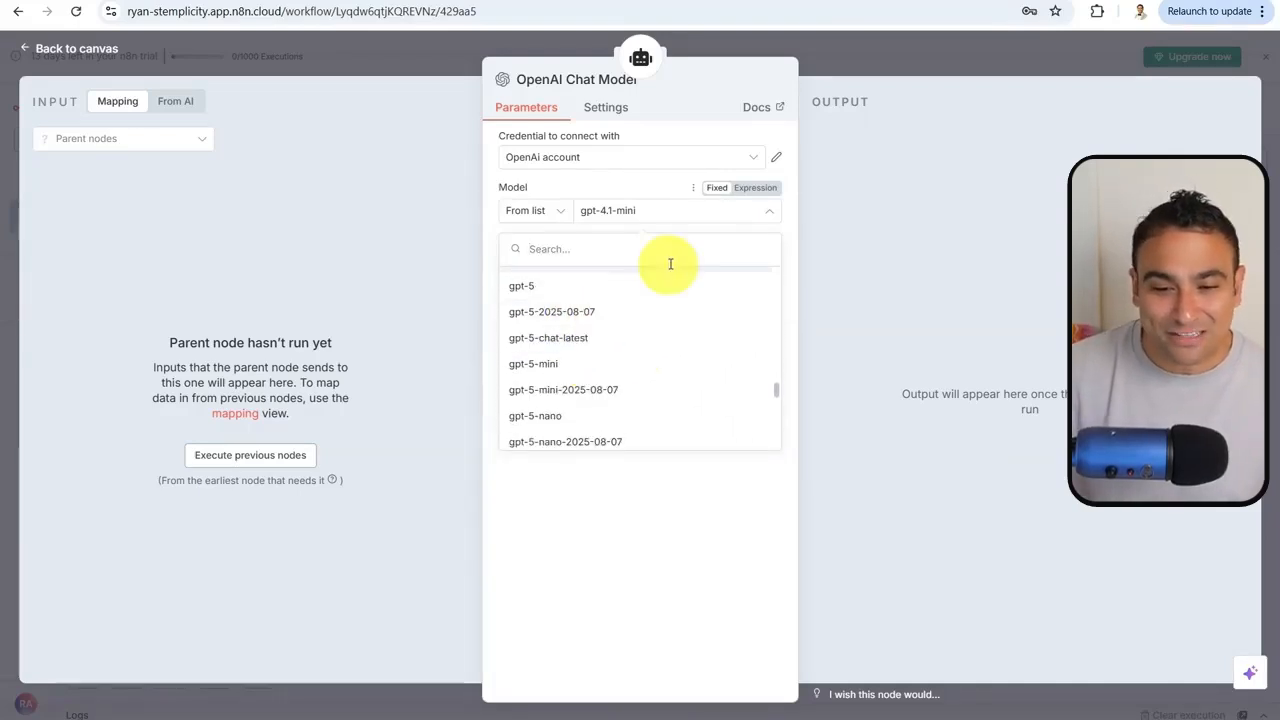
scroll(669, 263, up, 5)
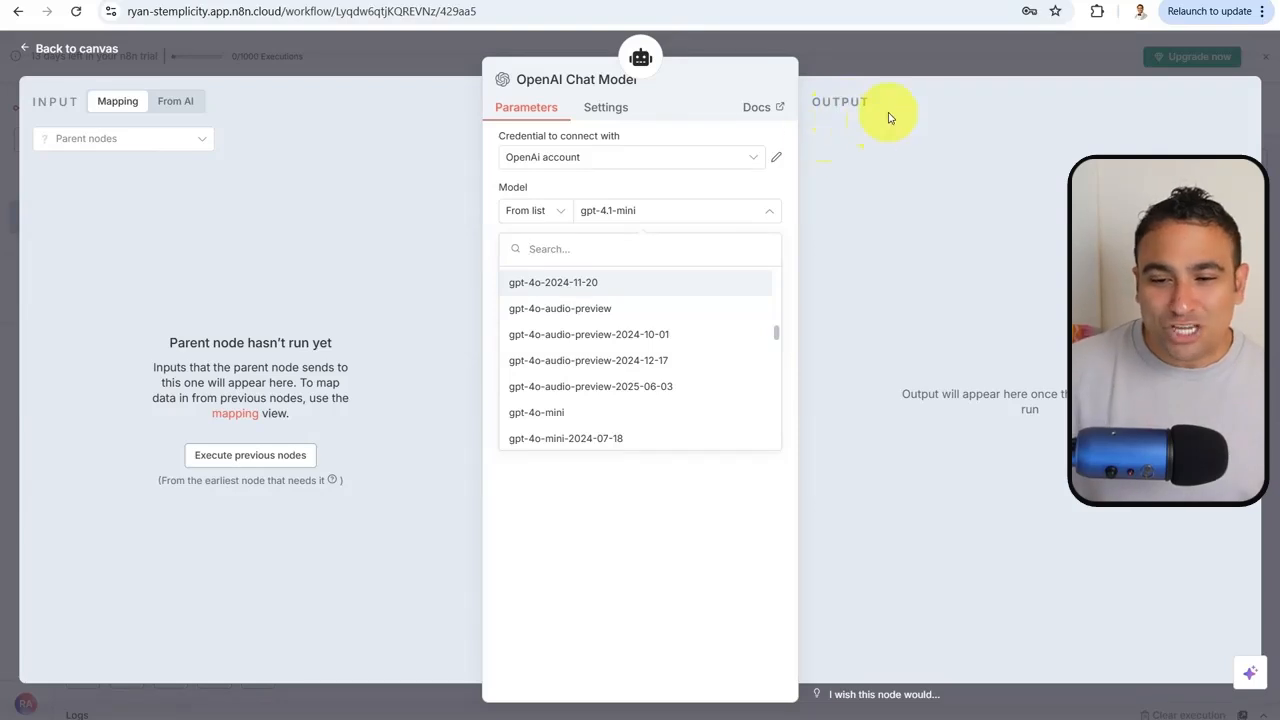
click(903, 58)
drag(635, 447, 718, 446)
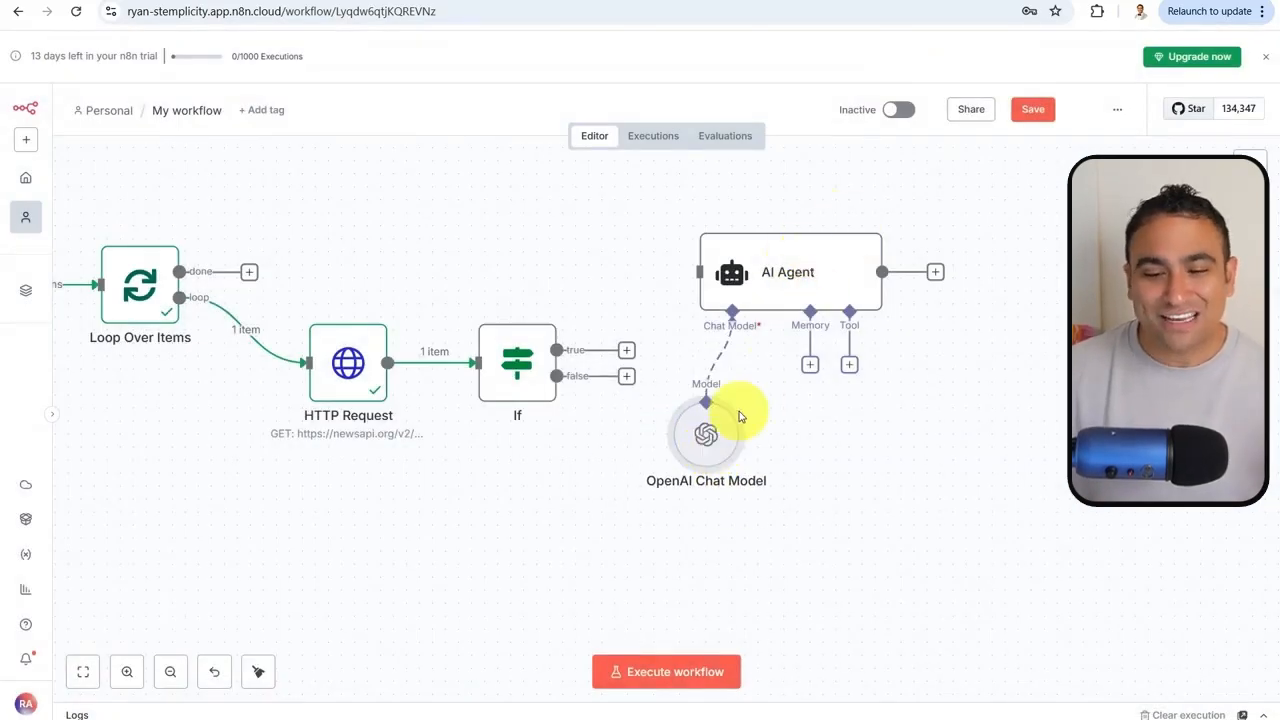
Set the AI Agent's prompt source to Define below and turn on Require Specific Output Format
mouse_move(739, 424)
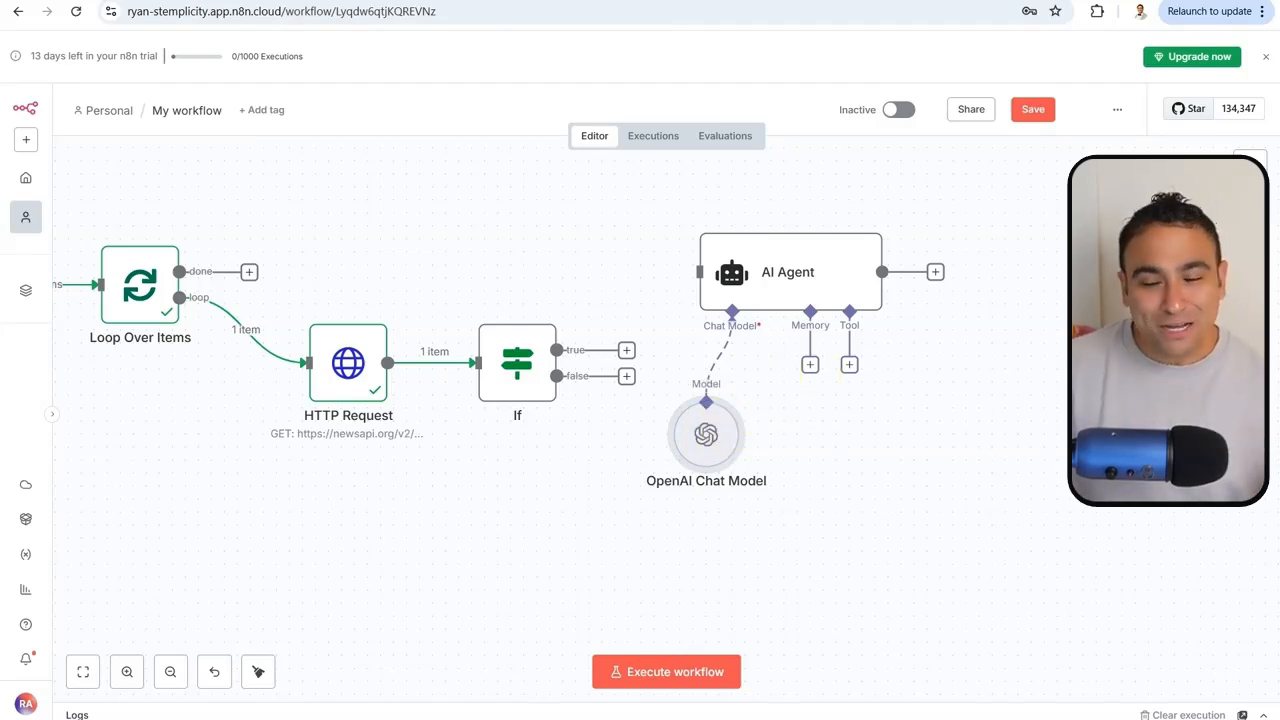
mouse_move(848, 312)
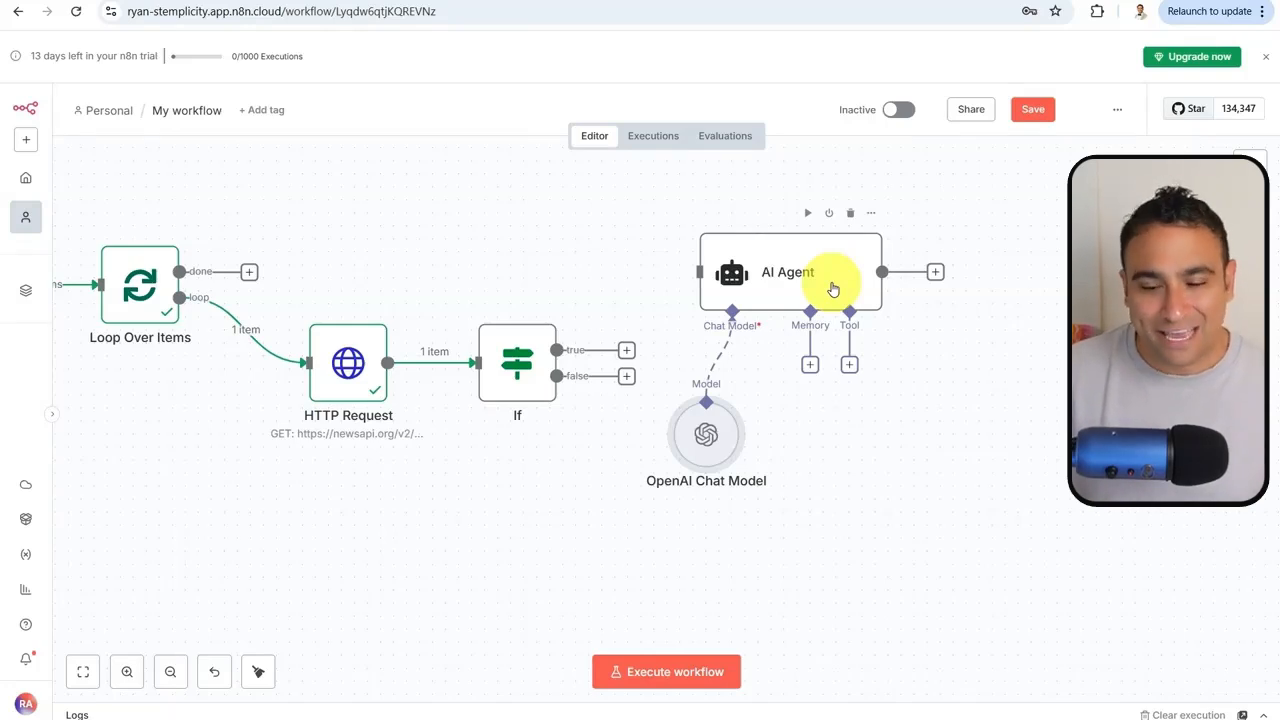
double_click(797, 270)
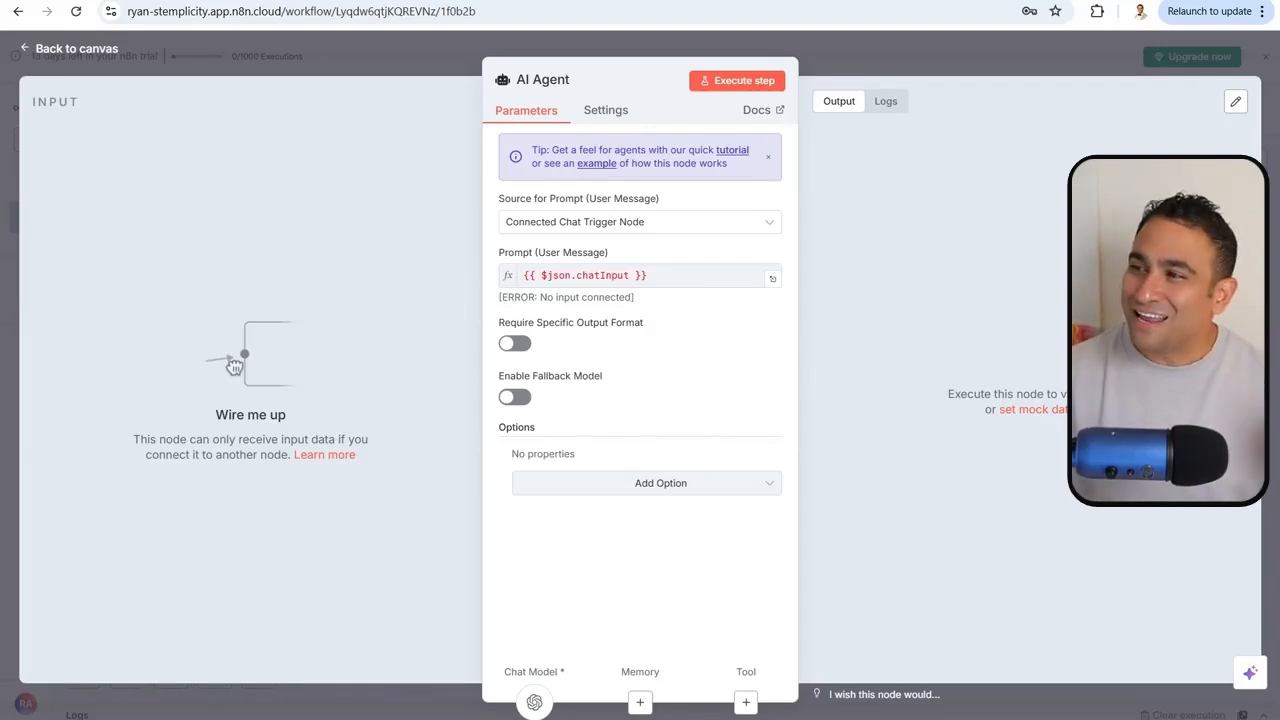
click(660, 222)
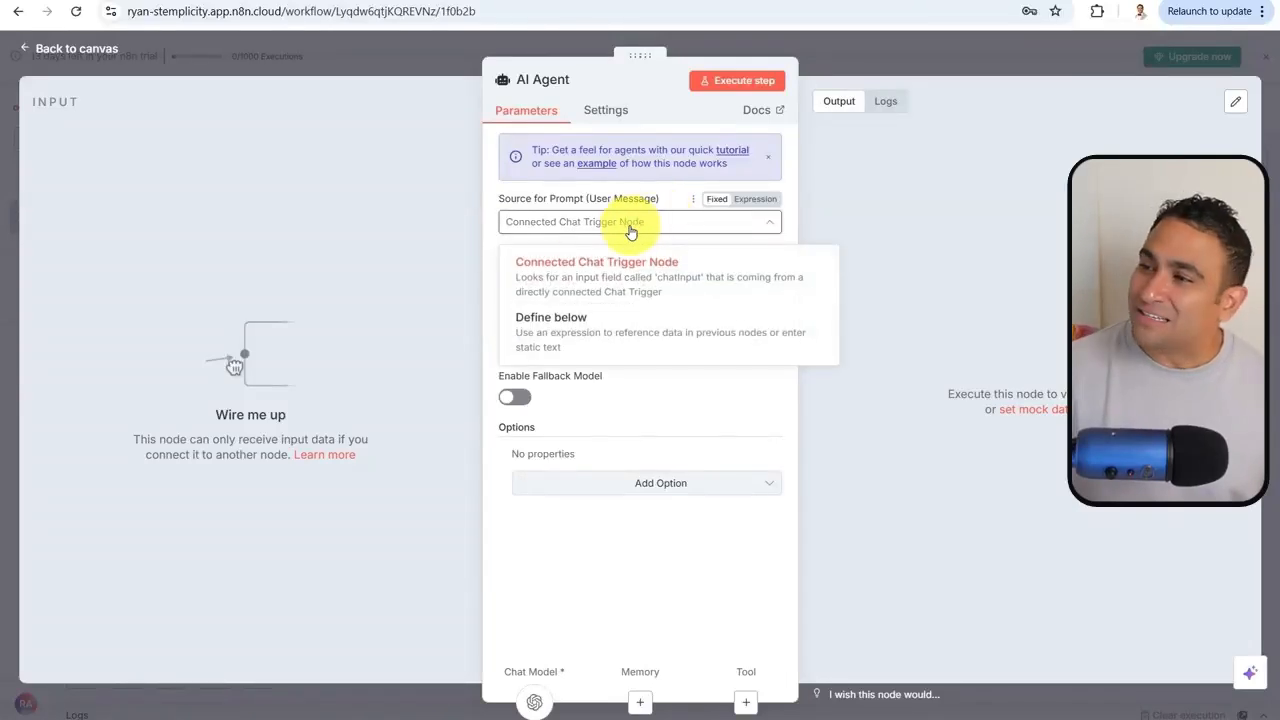
click(583, 323)
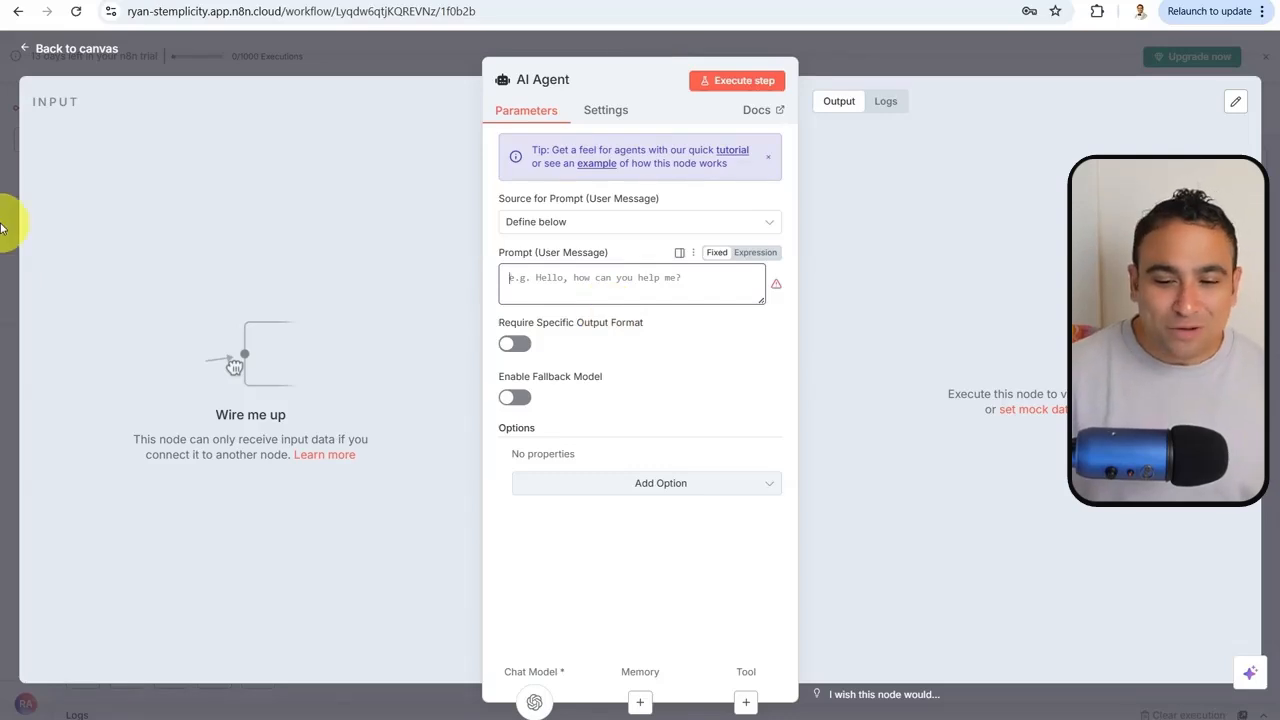
click(512, 345)
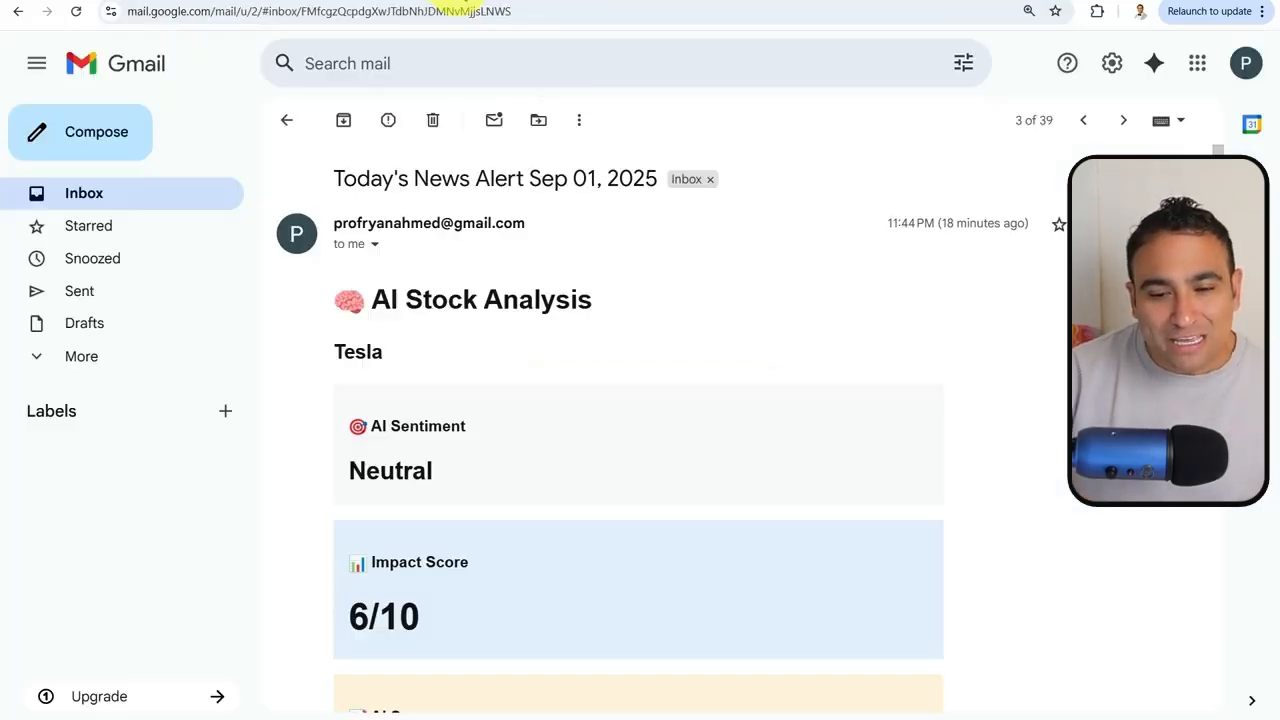
scroll(490, 440, down, 3)
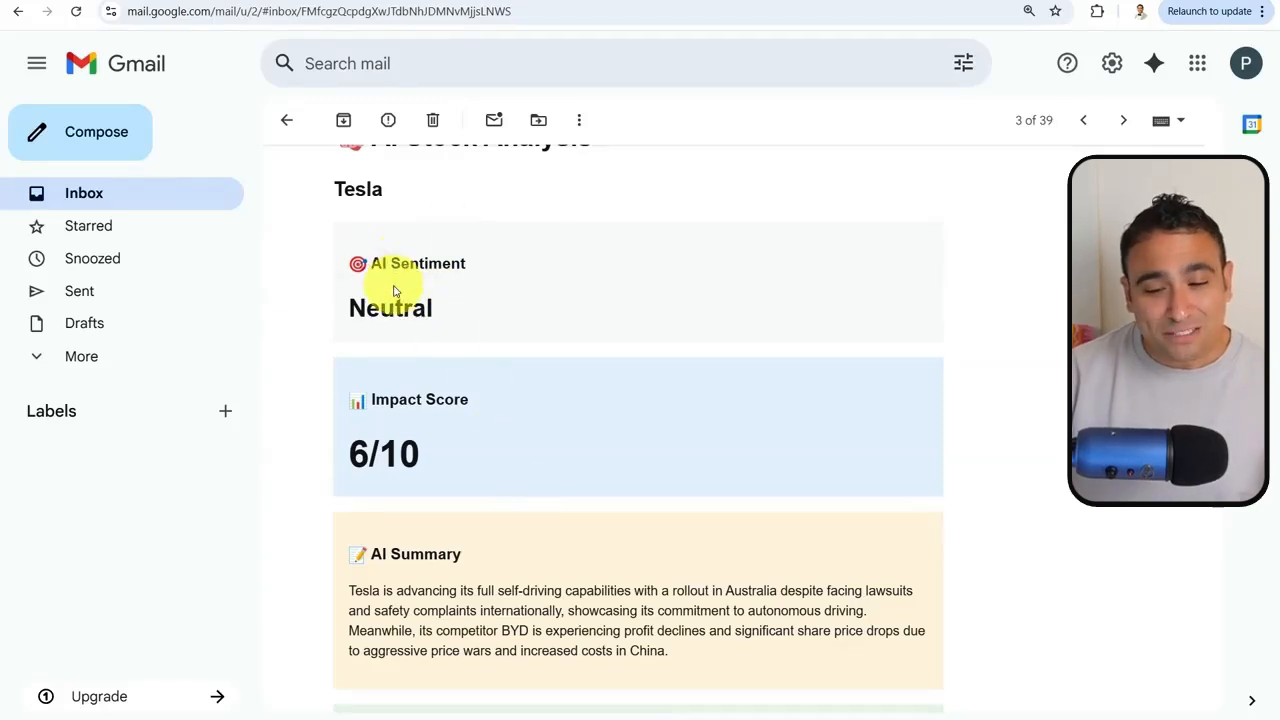
scroll(405, 285, down, 3)
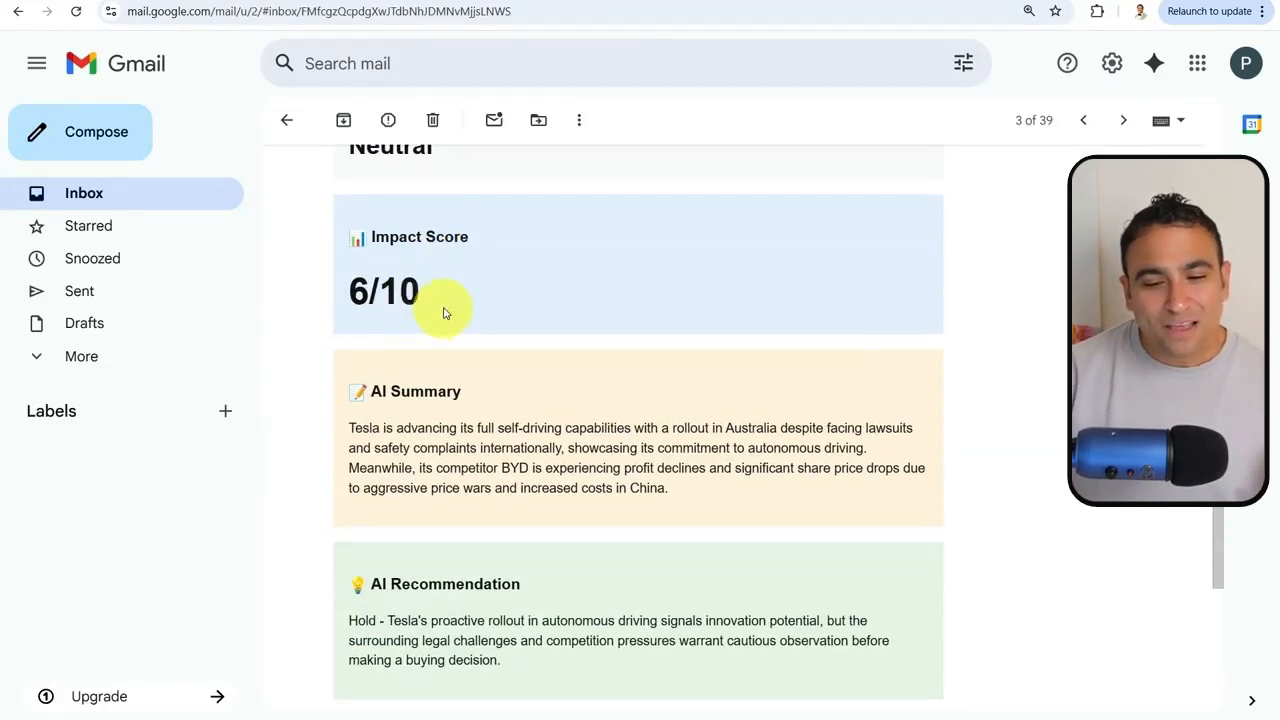
scroll(443, 309, down, 2)
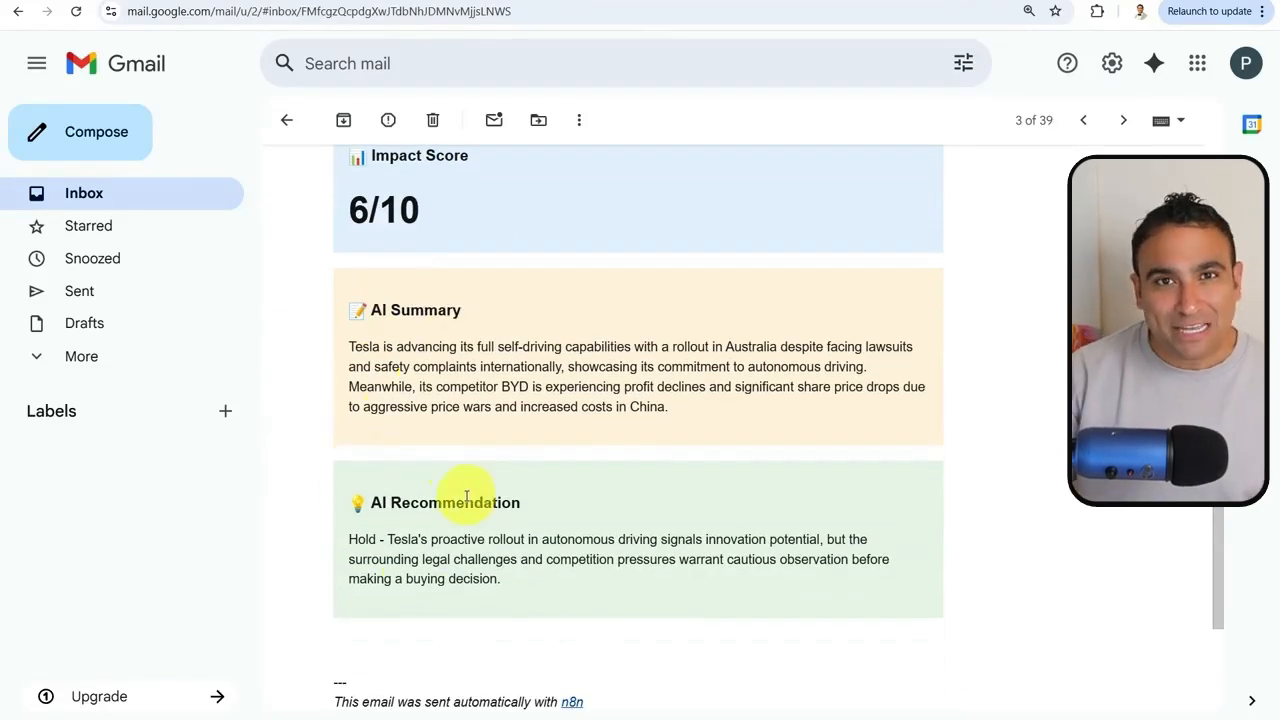
scroll(466, 470, up, 3)
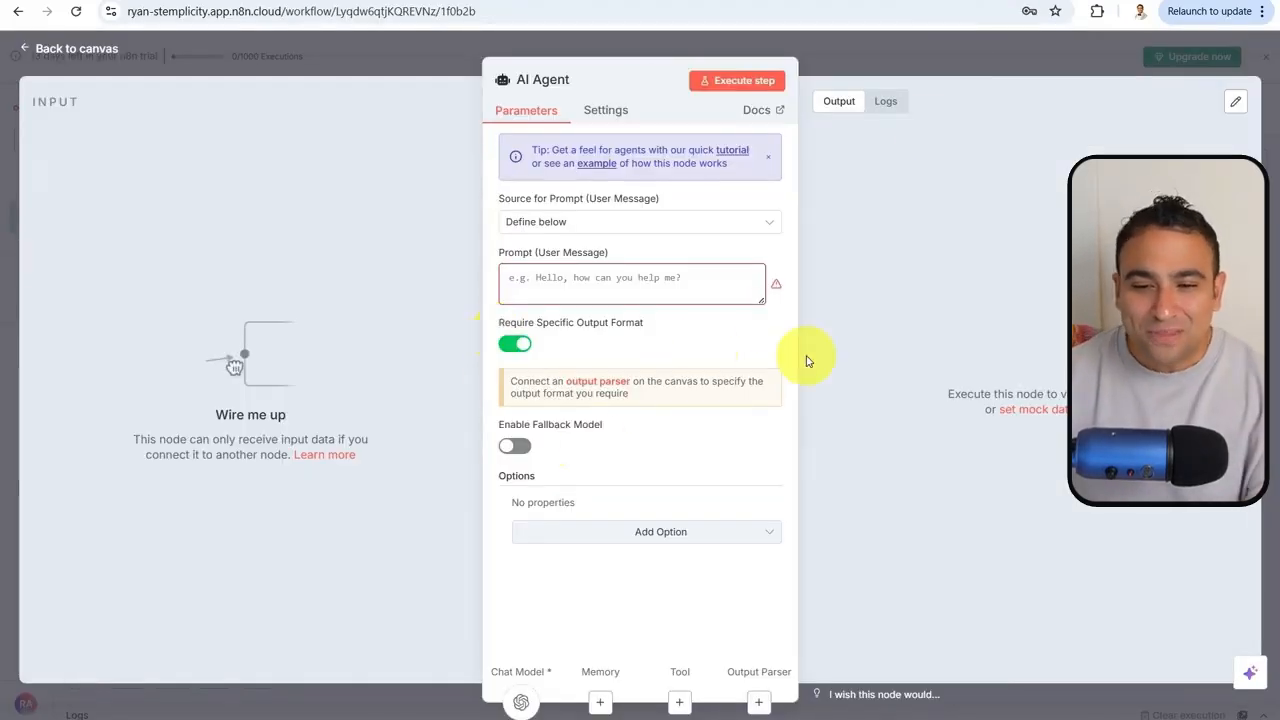
Attach a Structured Output Parser to the AI Agent's Output Parser input
click(903, 56)
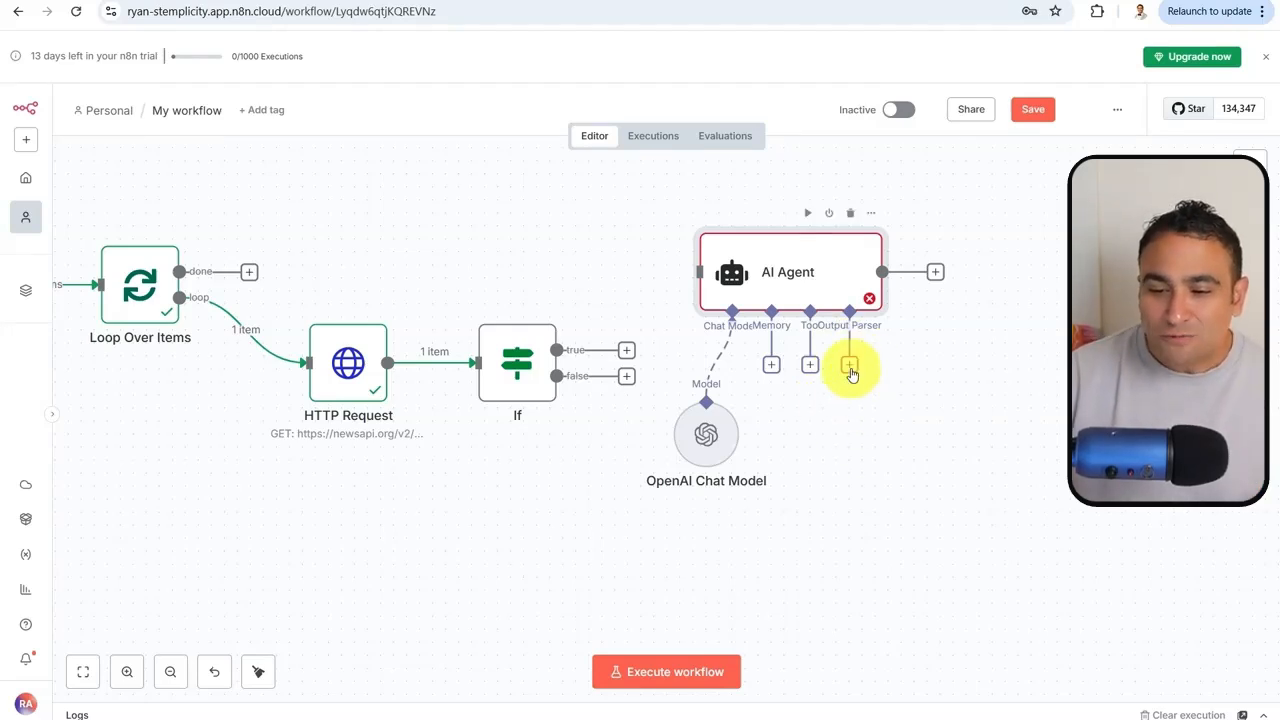
click(850, 372)
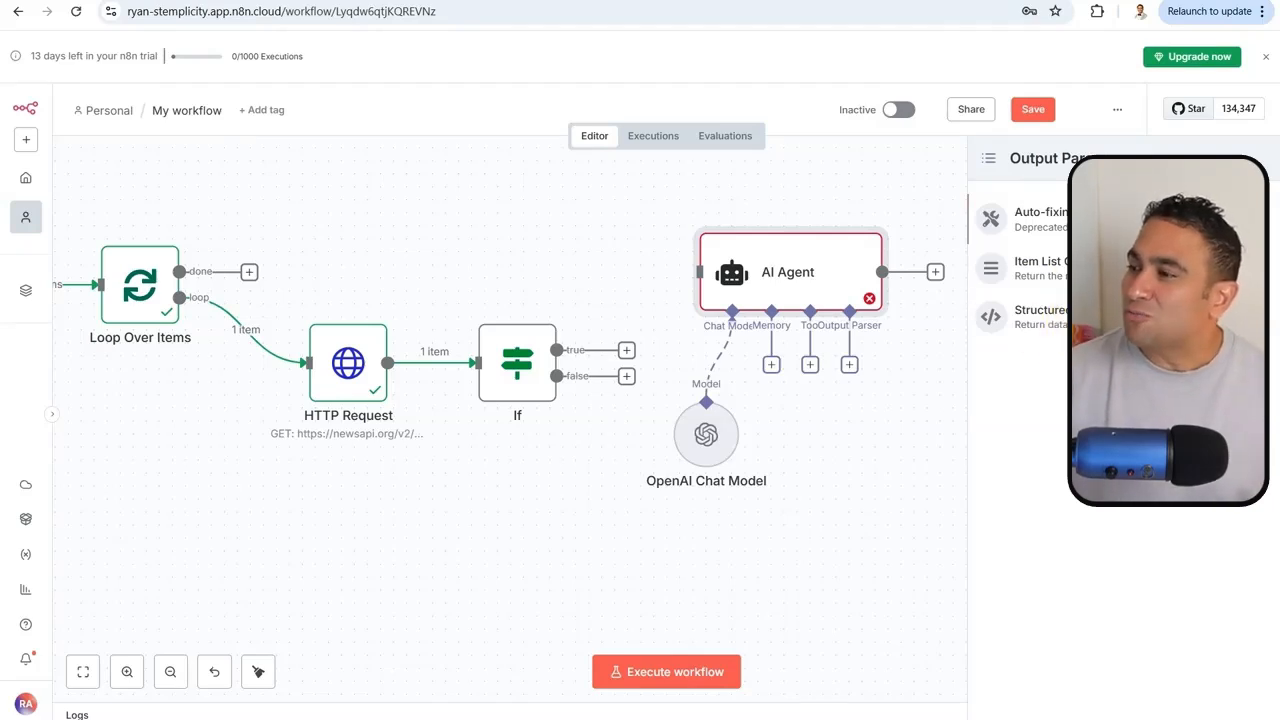
click(1020, 318)
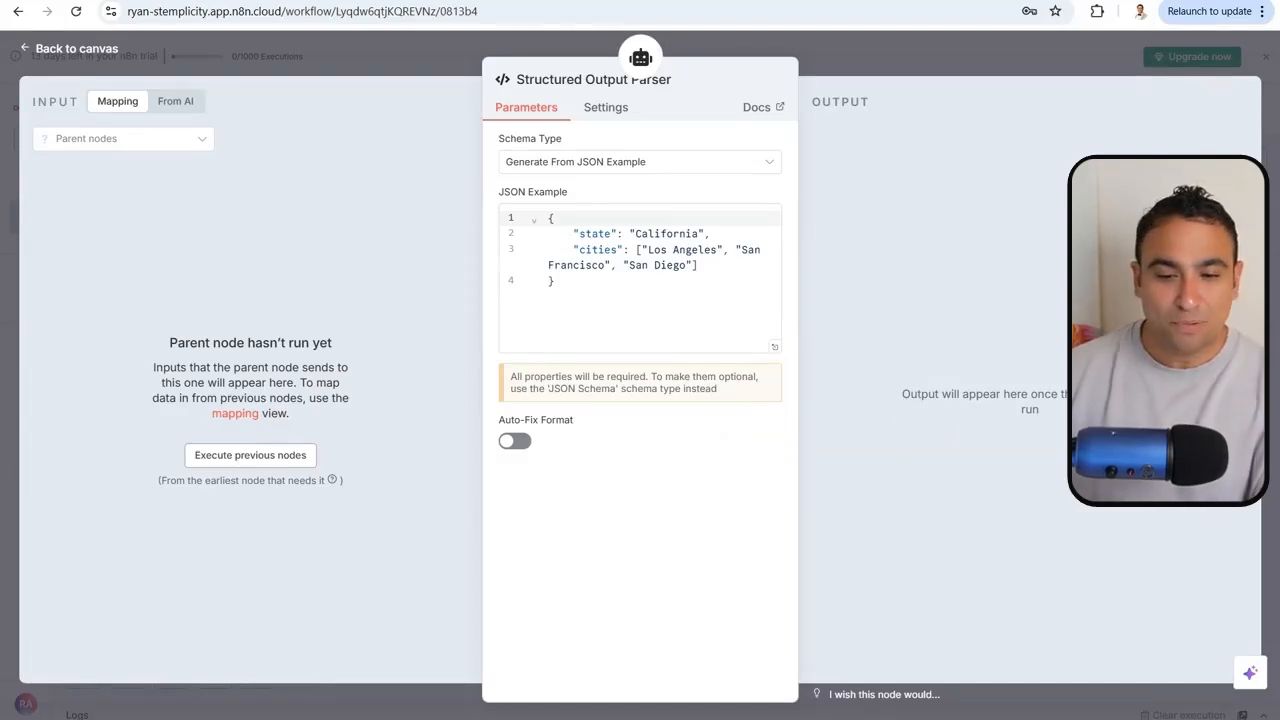
Replace the parser's JSON example with the summary, sentiment, impact_score and recommendation structure
click(591, 323)
key(ctrl+a)
text({   "summary": "Brief 2-sentence summary",   "sentiment": "Bullish, Bearish, or Neutral",   "impact_score": "number from 1-10",   "recommendation": "Buy, Hold, or Sell with brief reason" })
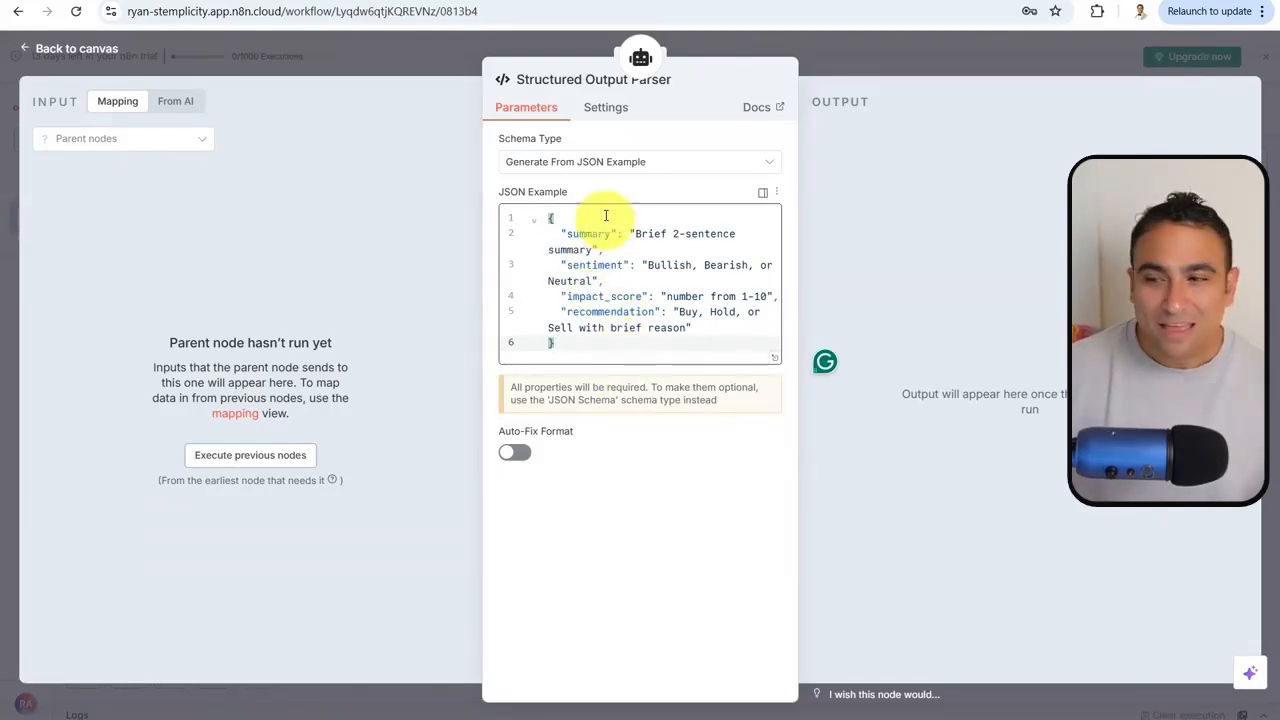
click(903, 63)
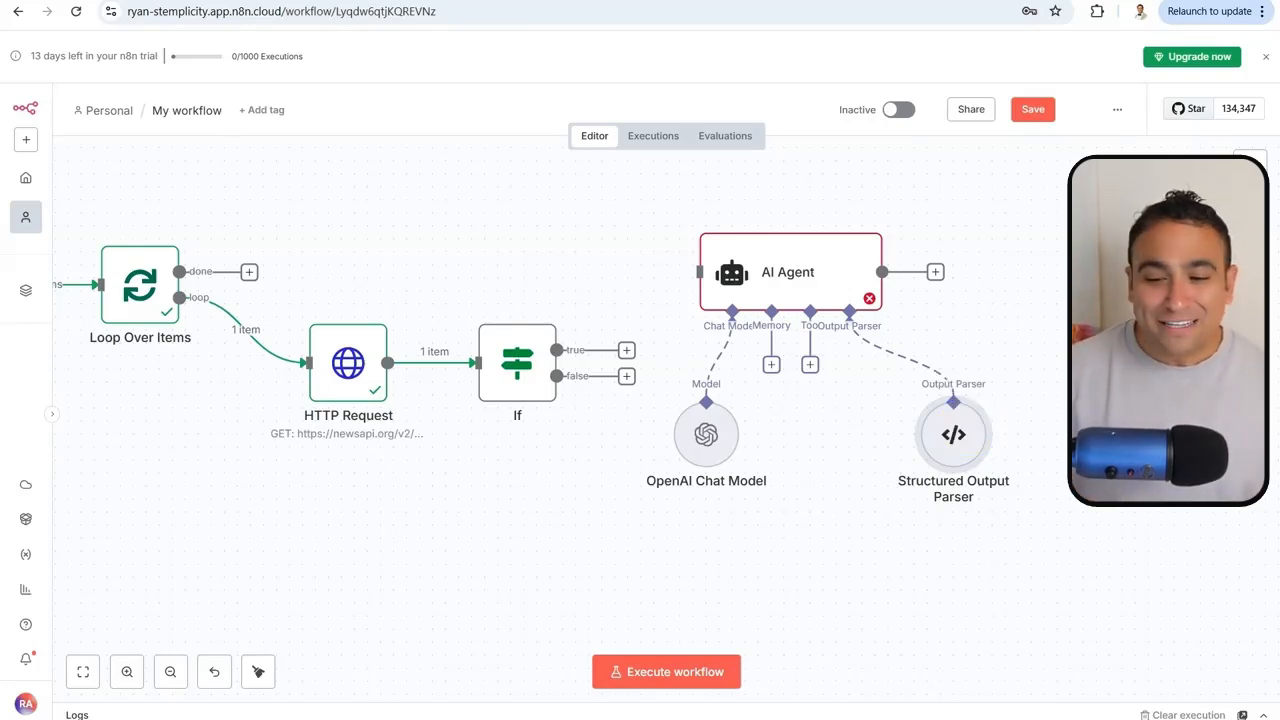
drag(777, 271, 813, 270)
Reopen the AI Agent and add a System Message option
double_click(813, 270)
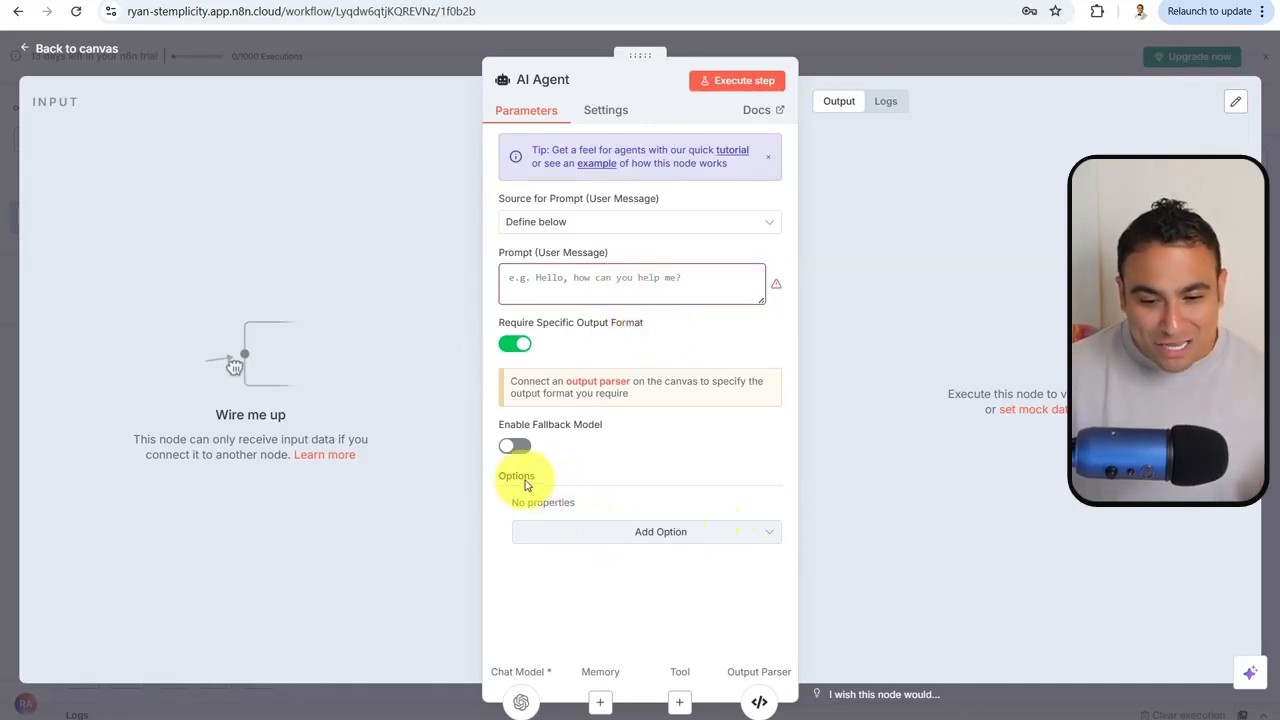
click(603, 536)
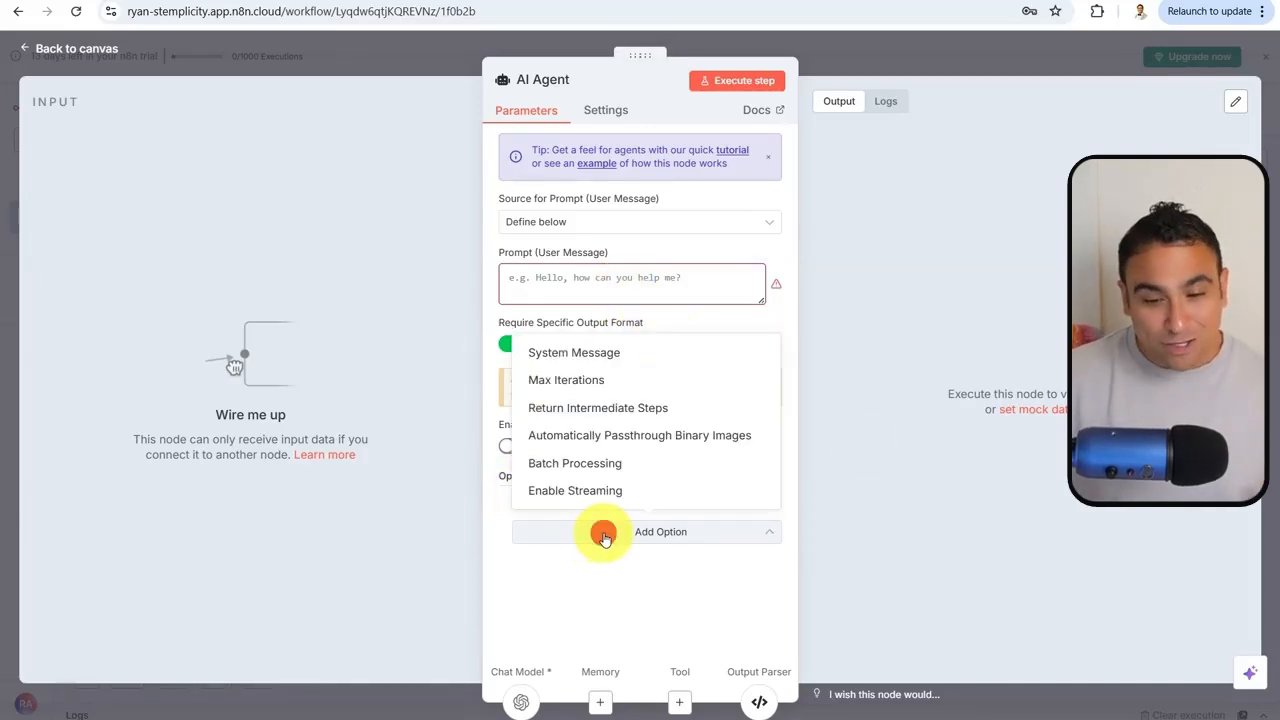
click(597, 355)
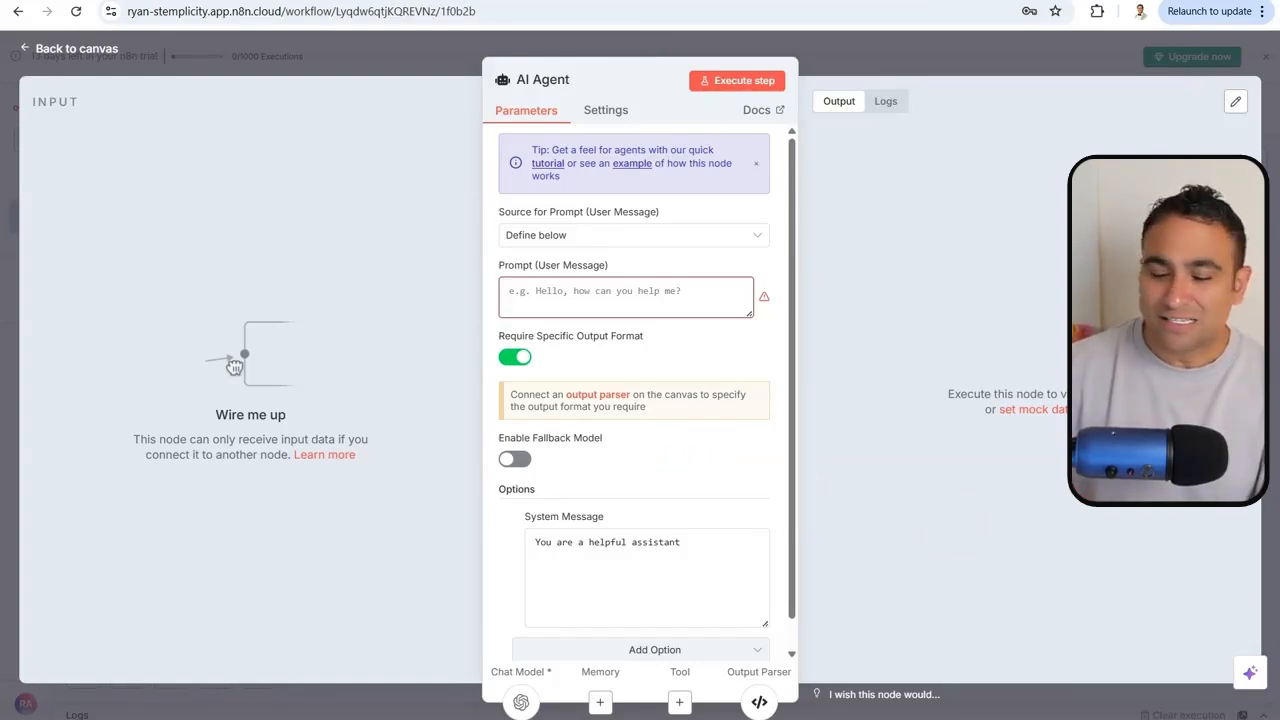
Replace the default system message with the financial-news-analyst prompt requiring JSON summary, sentiment, impact_score and recommendation
click(592, 549)
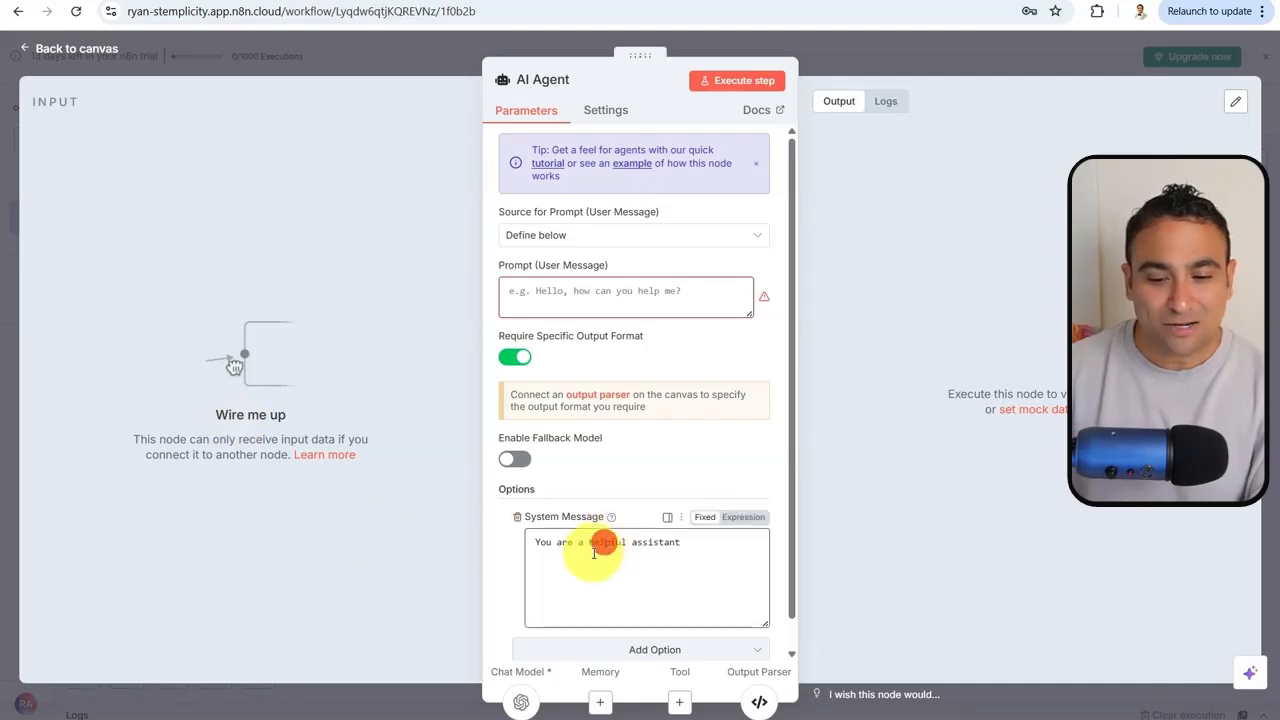
triple_click(590, 554)
key(ctrl+v)
scroll(589, 556, up, 3)
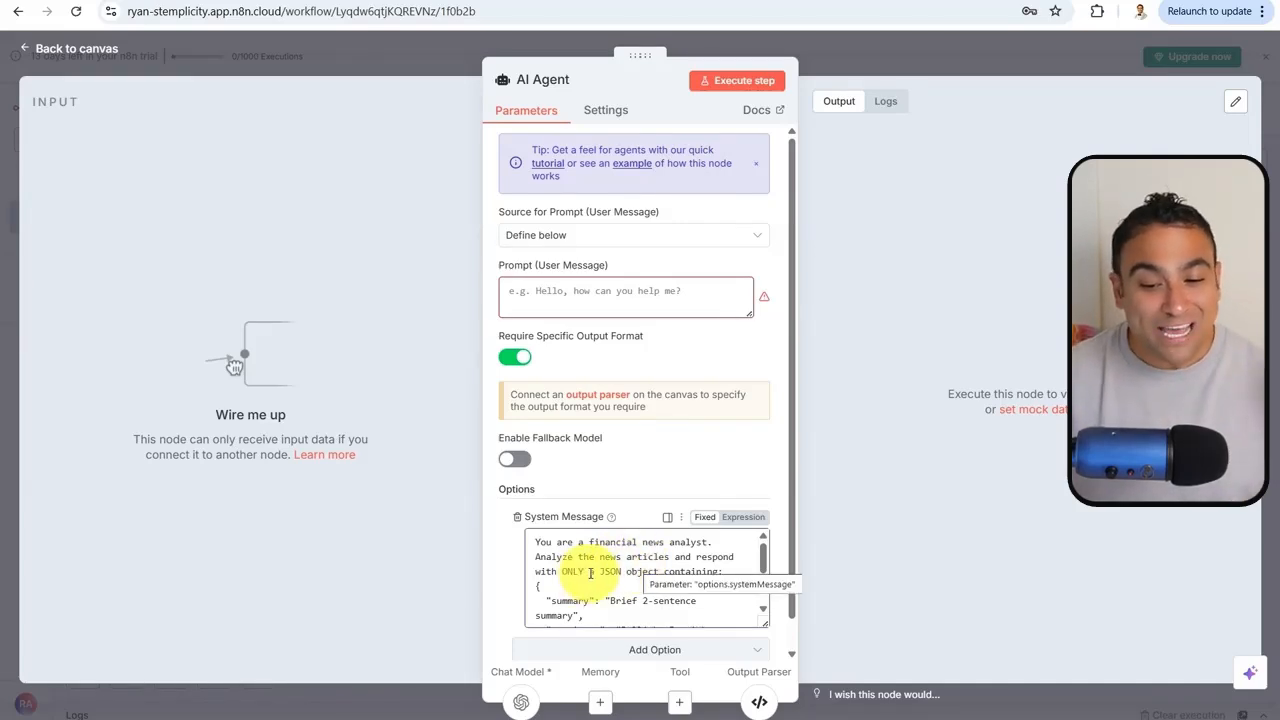
scroll(635, 568, down, 1)
scroll(635, 568, down, 1)
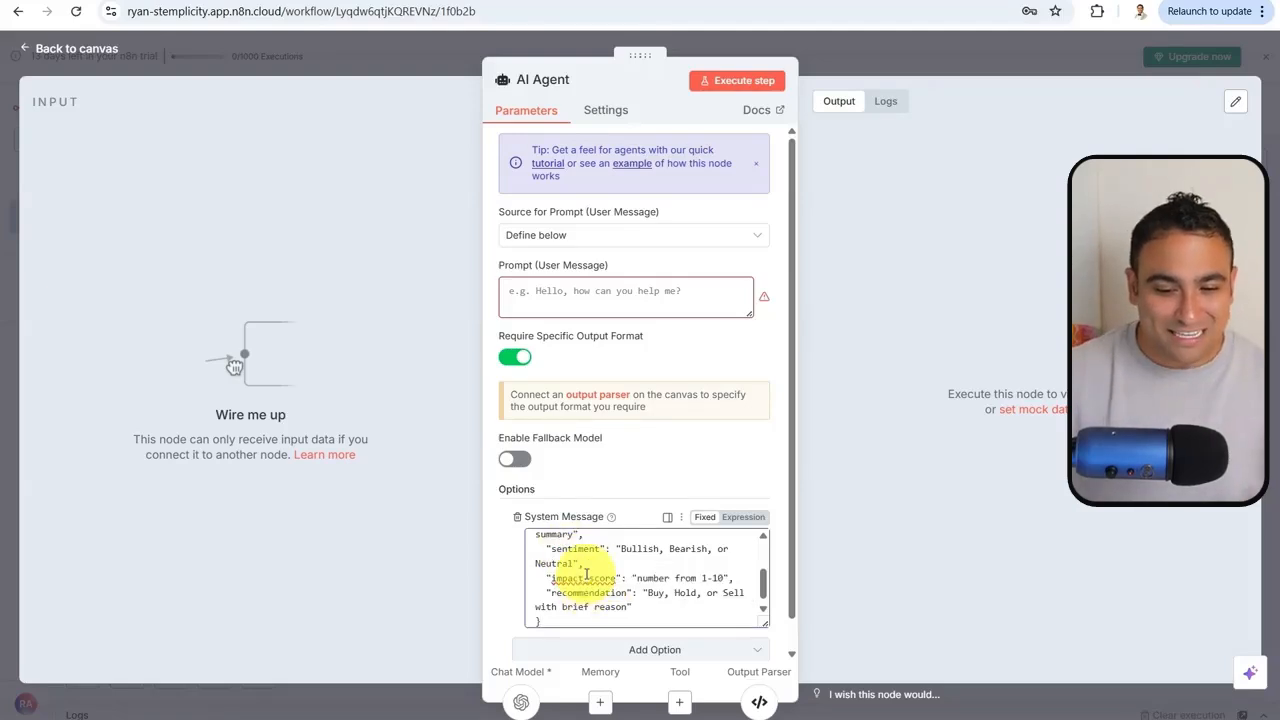
scroll(578, 565, down, 1)
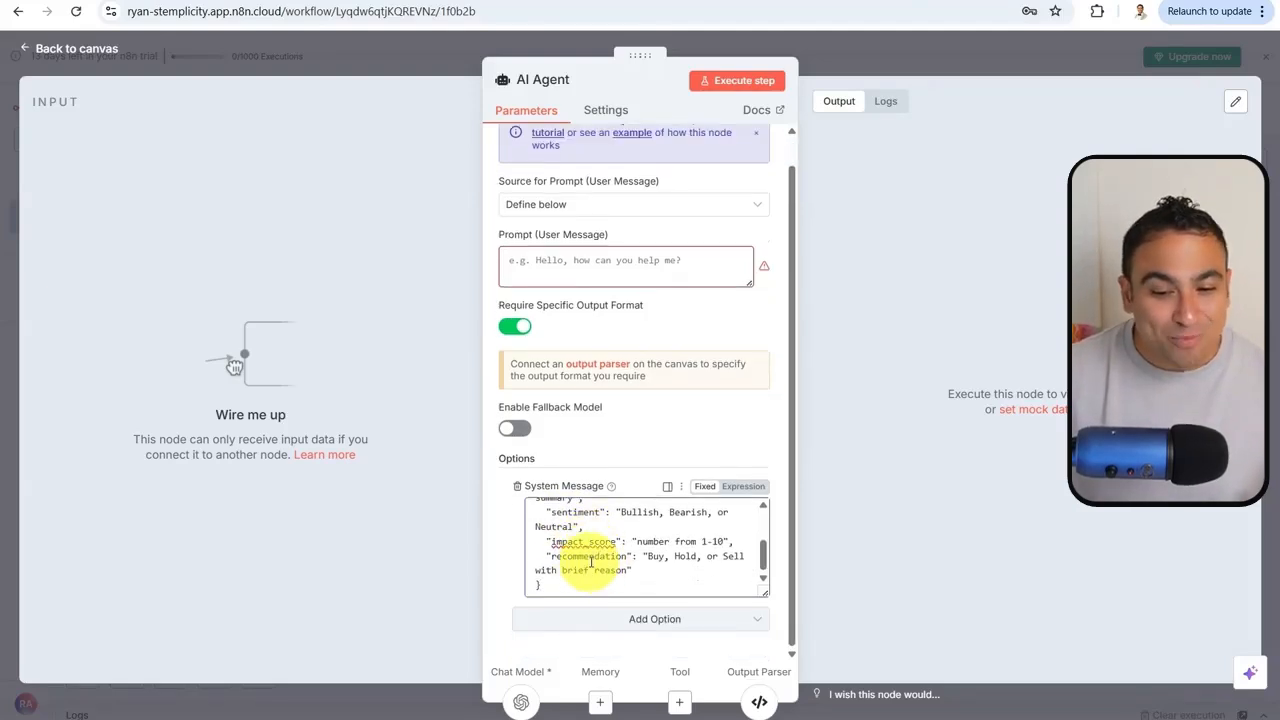
scroll(586, 568, up, 3)
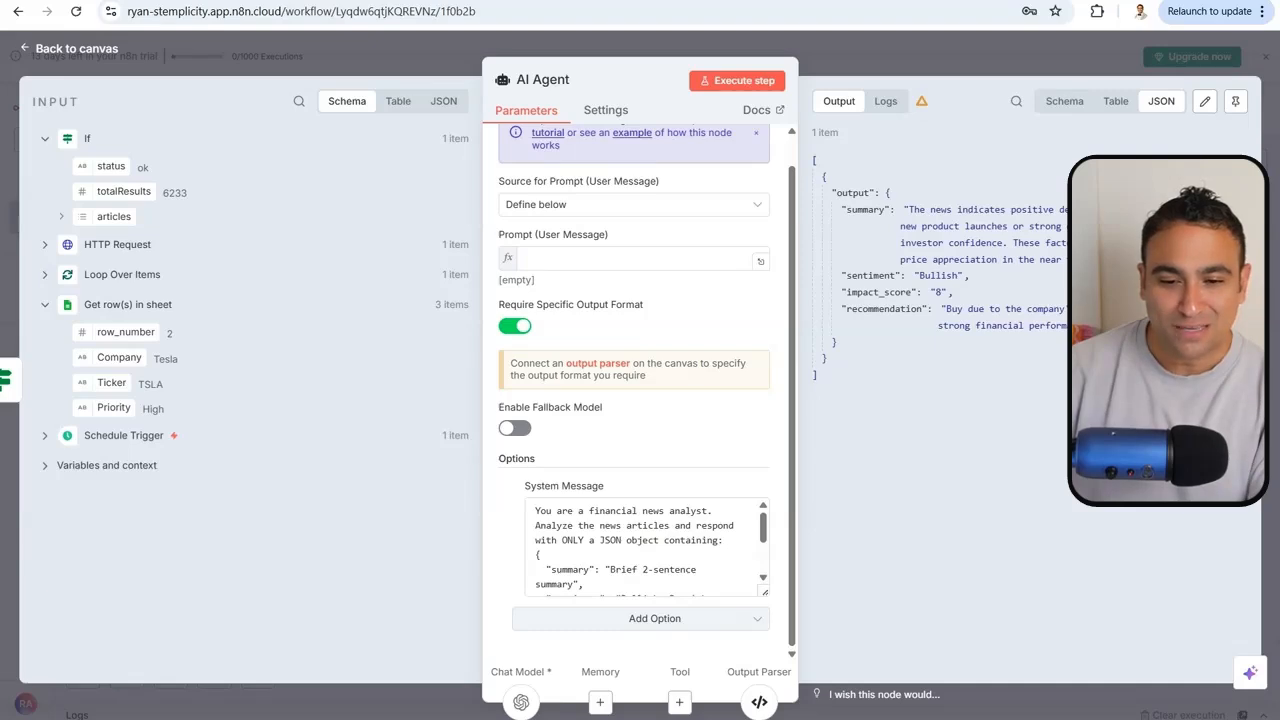
Fill the user prompt with an expression injecting the sheet's Company and each article's title and description
click(551, 257)
key(ctrl+v)
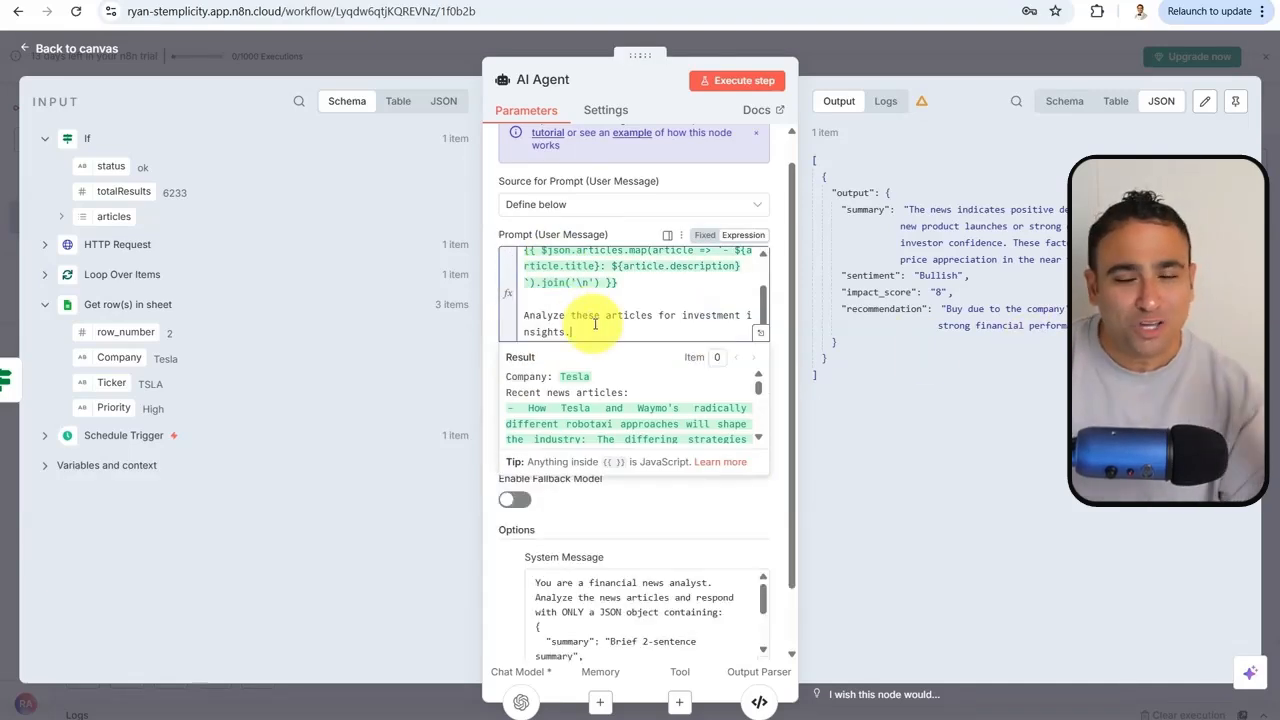
scroll(575, 300, up, 5)
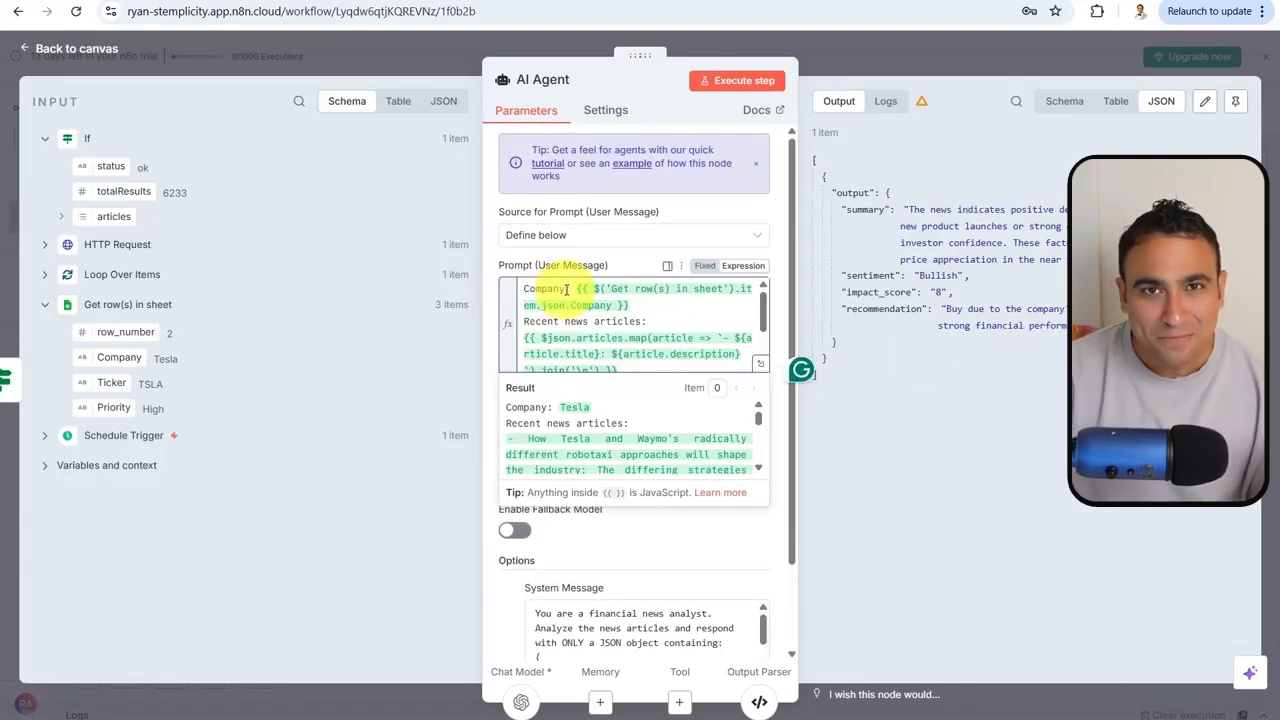
double_click(577, 288)
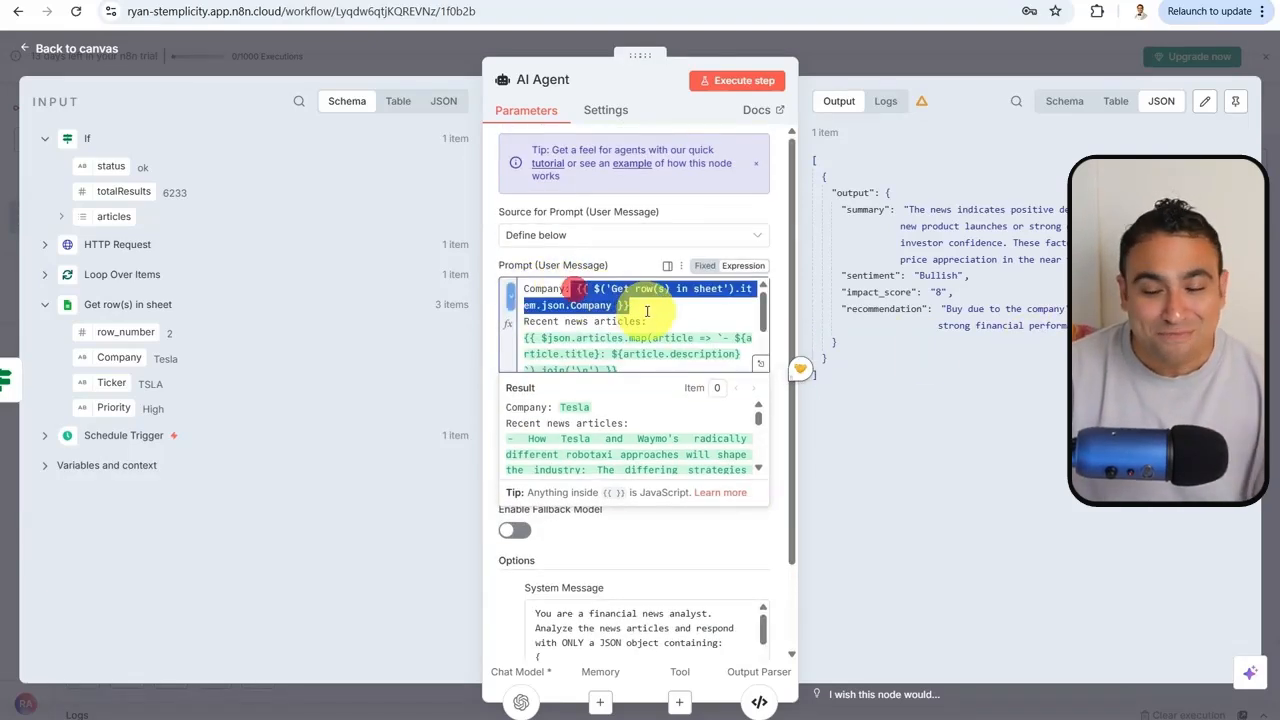
click(657, 309)
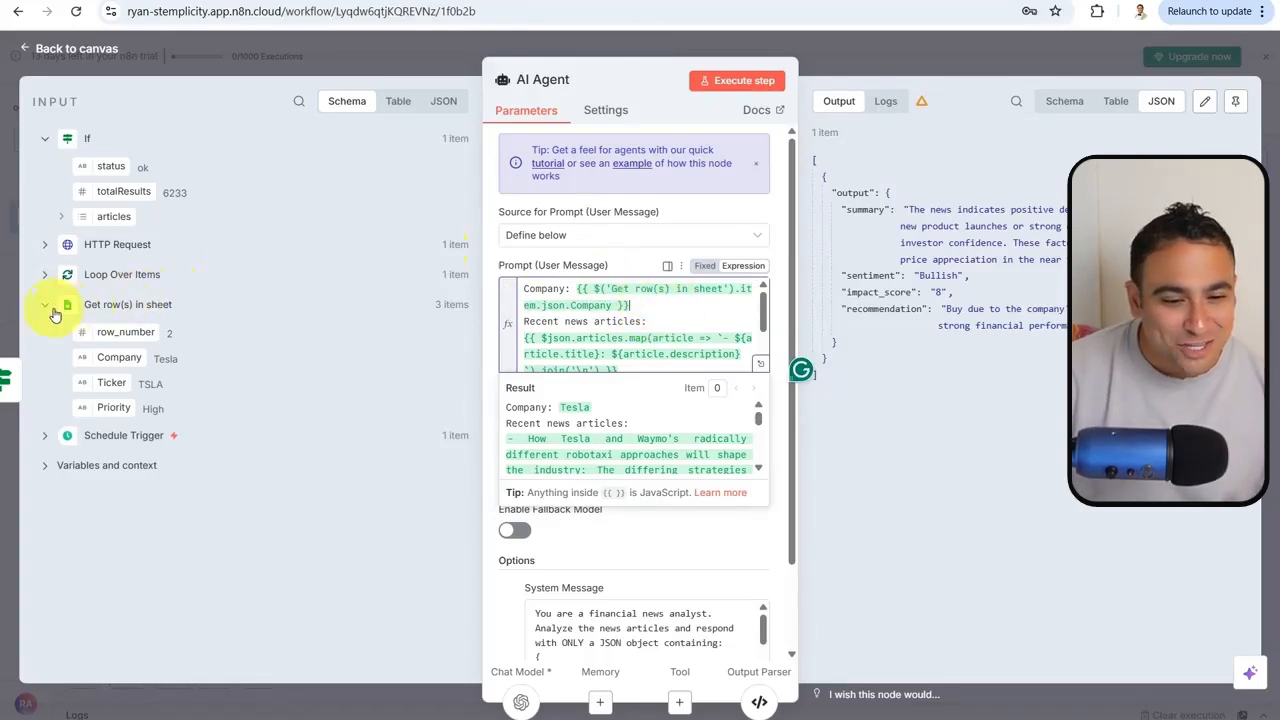
click(45, 308)
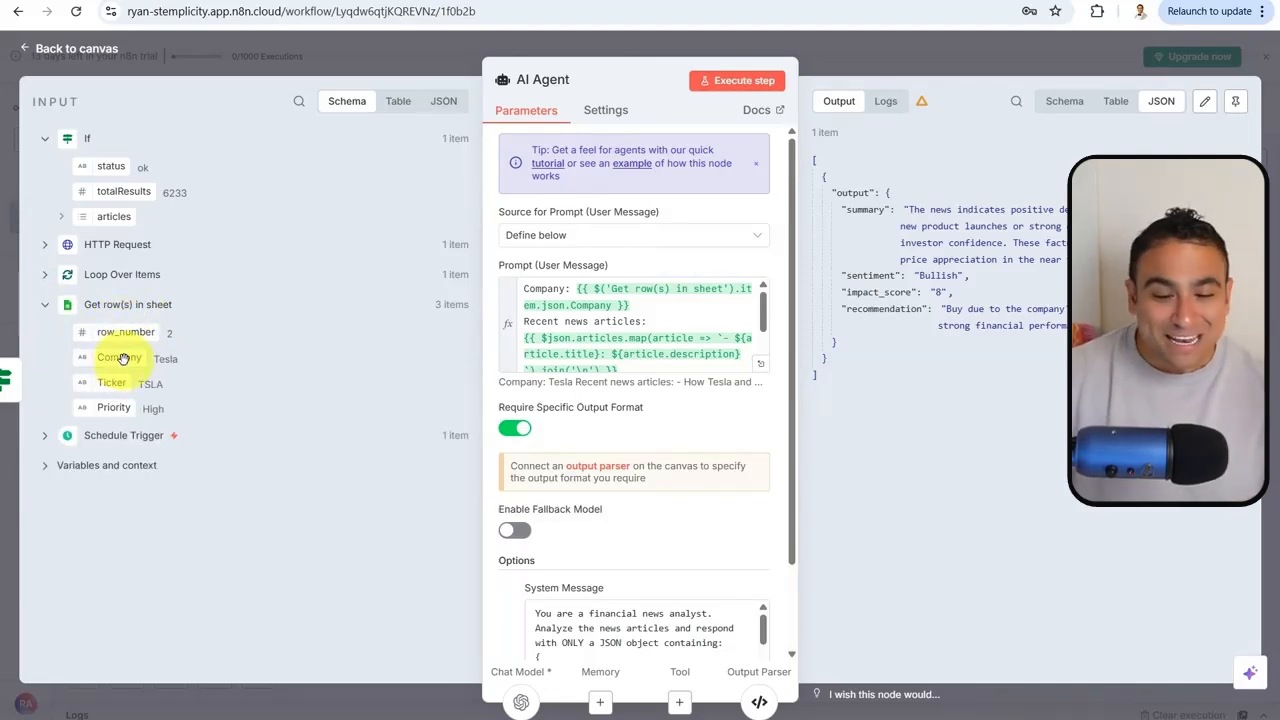
drag(117, 360, 116, 361)
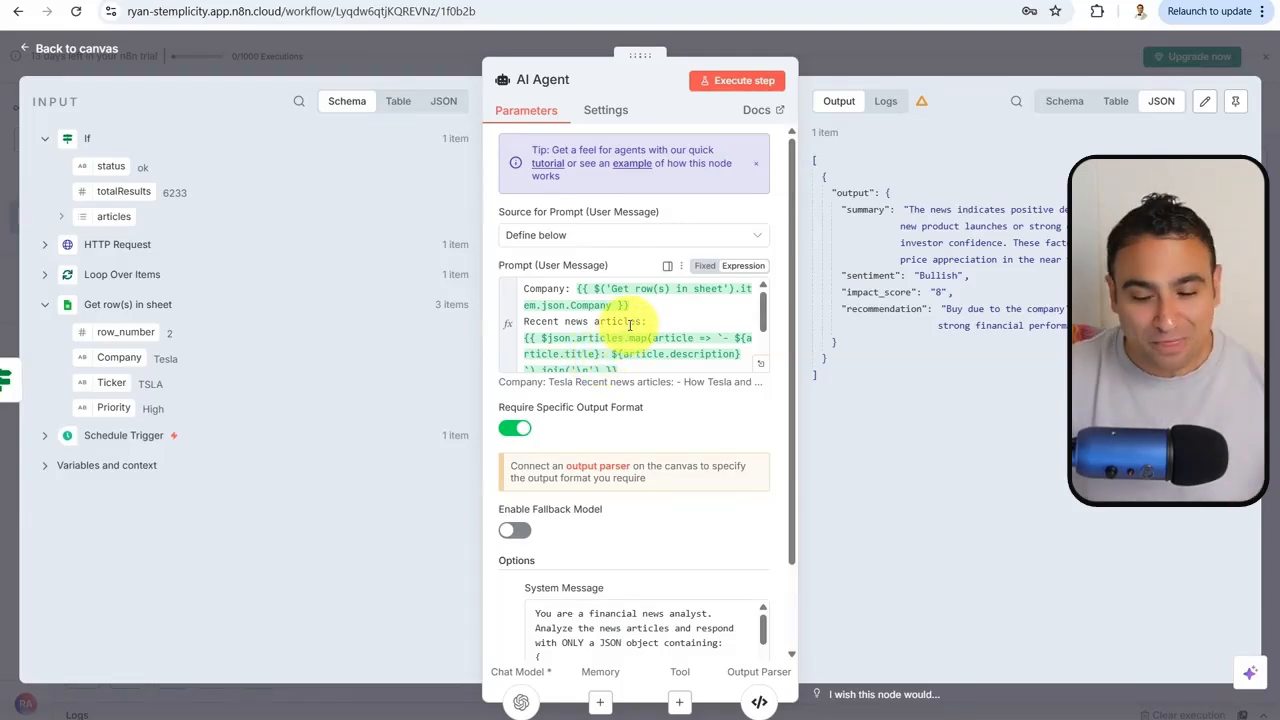
drag(762, 308, 763, 326)
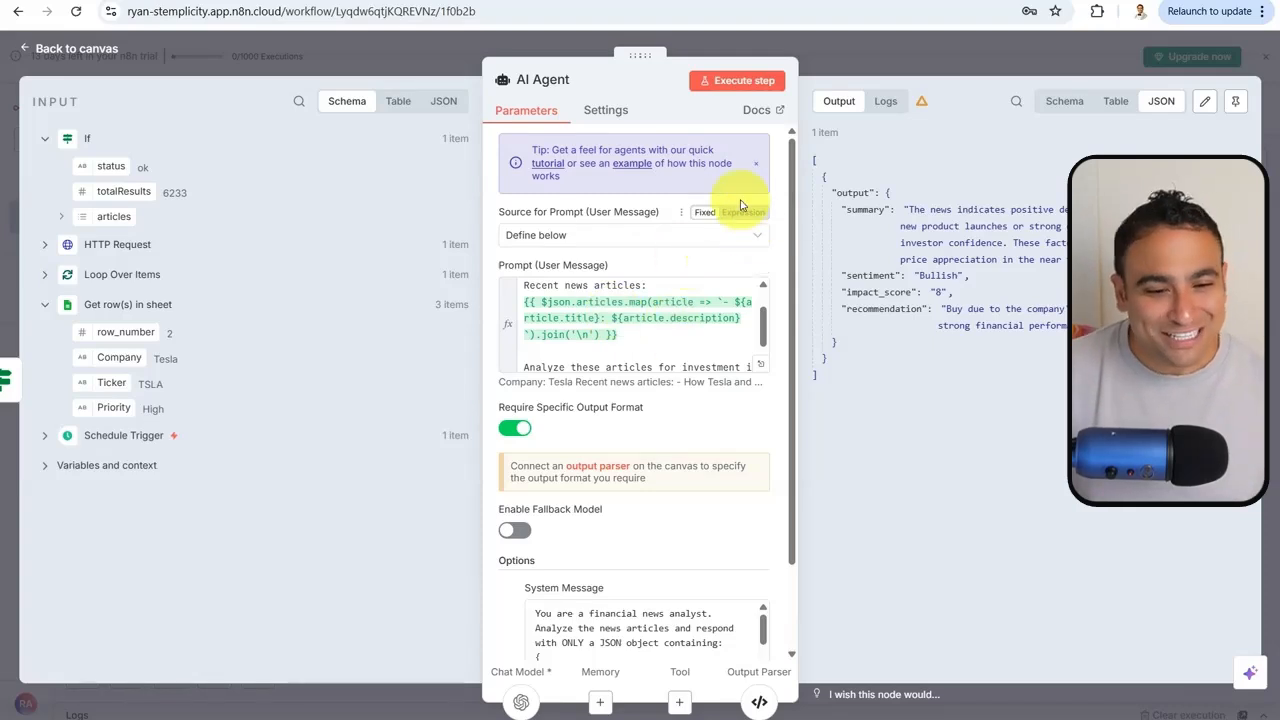
Run the AI Agent on Tesla news, yielding Neutral sentiment, impact score 6 and Hold
click(740, 80)
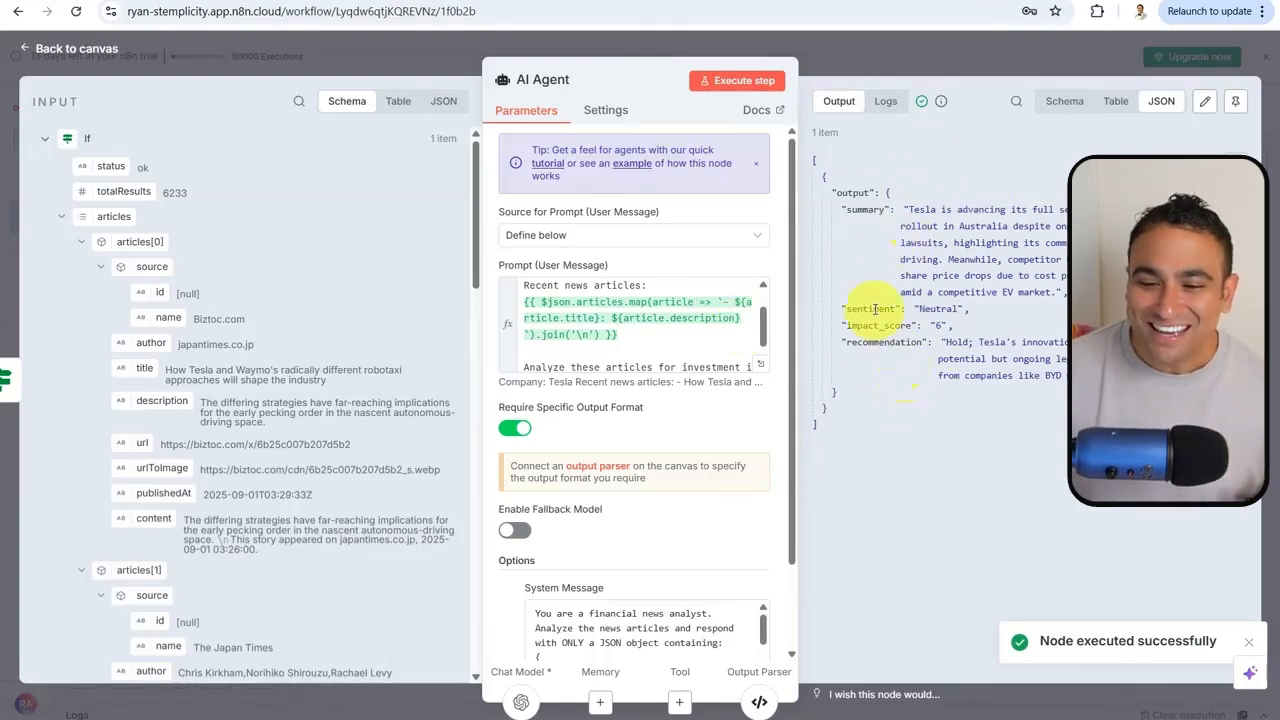
triple_click(846, 206)
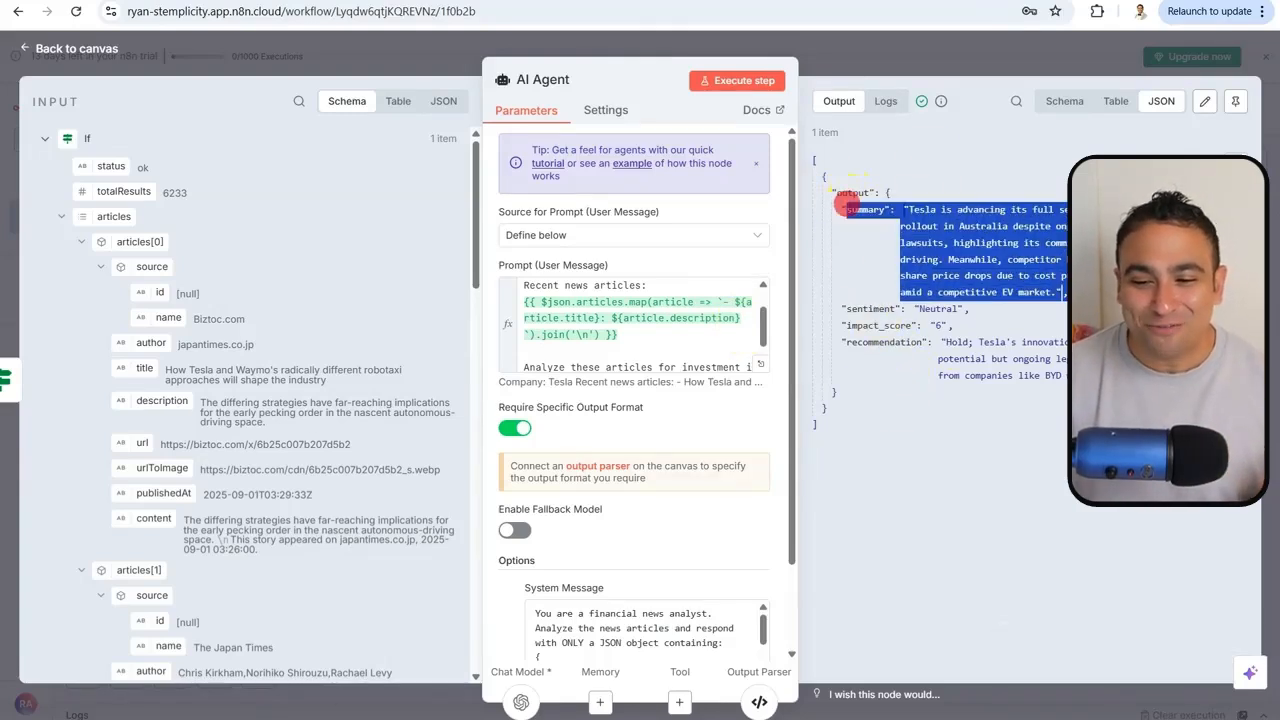
mouse_move(872, 308)
mouse_down()
mouse_move(908, 323)
mouse_move(995, 315)
mouse_up()
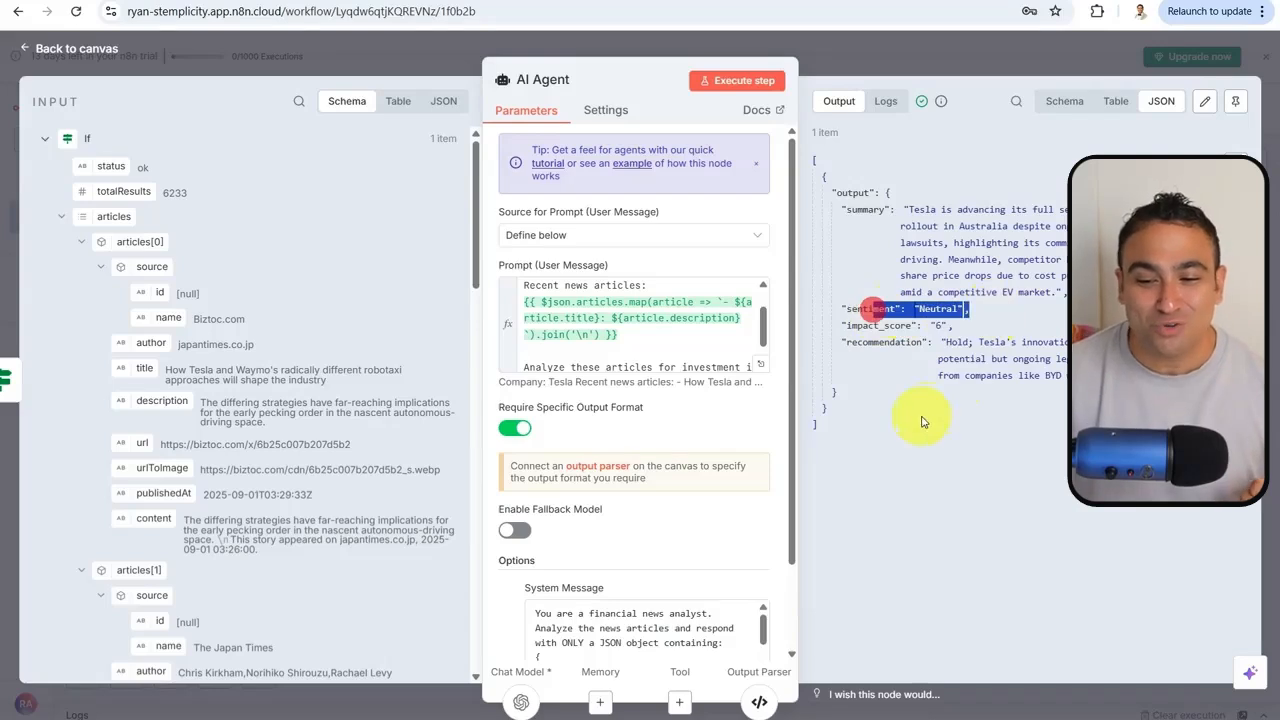
drag(897, 332, 992, 332)
click(963, 386)
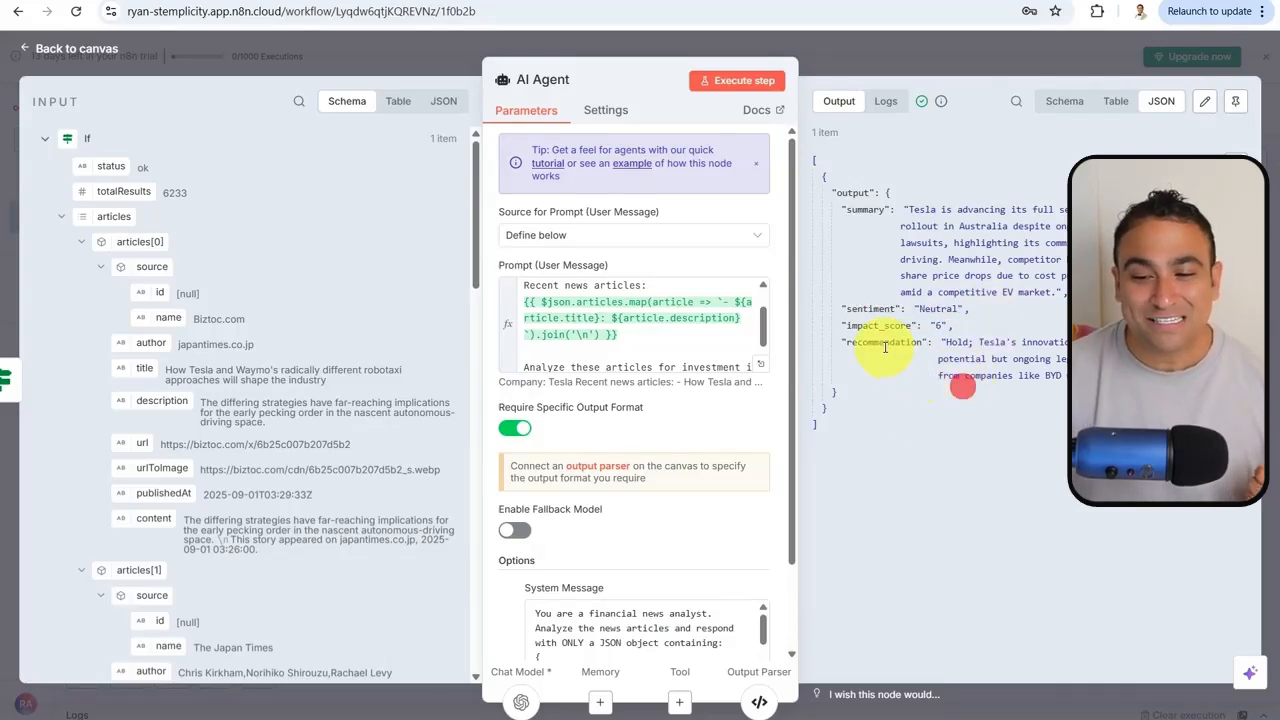
drag(882, 341, 1060, 370)
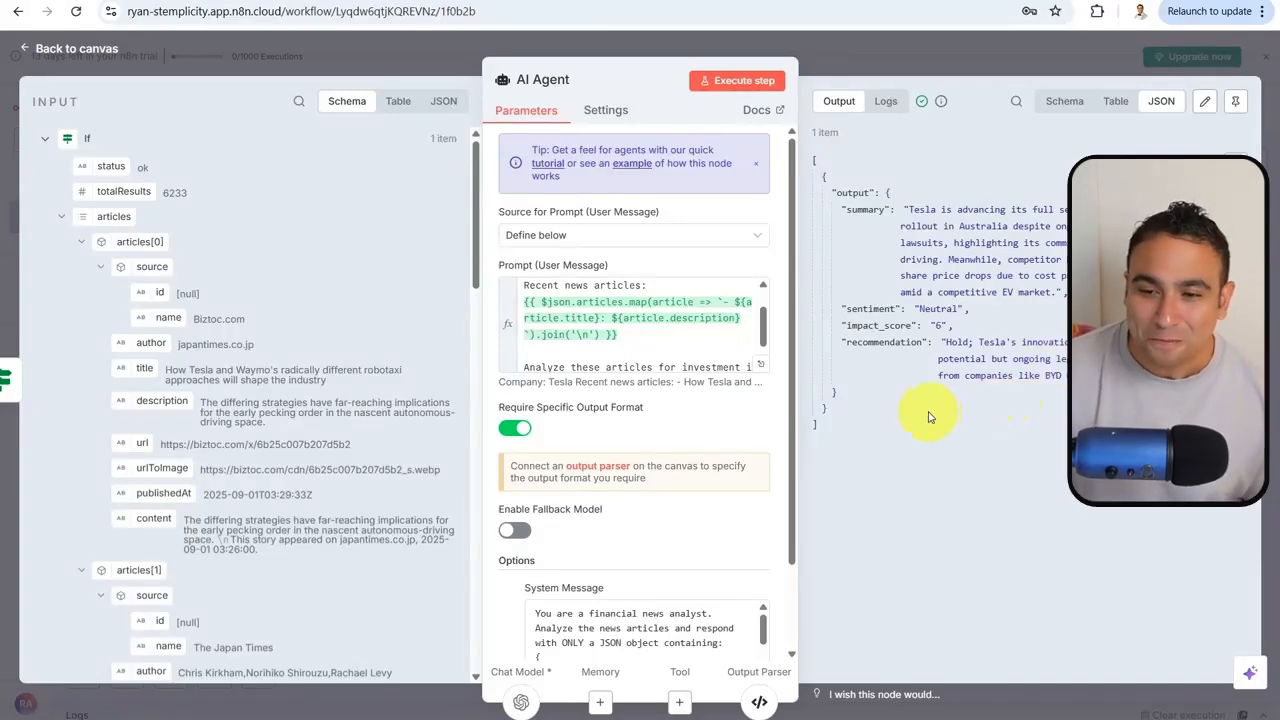
click(886, 58)
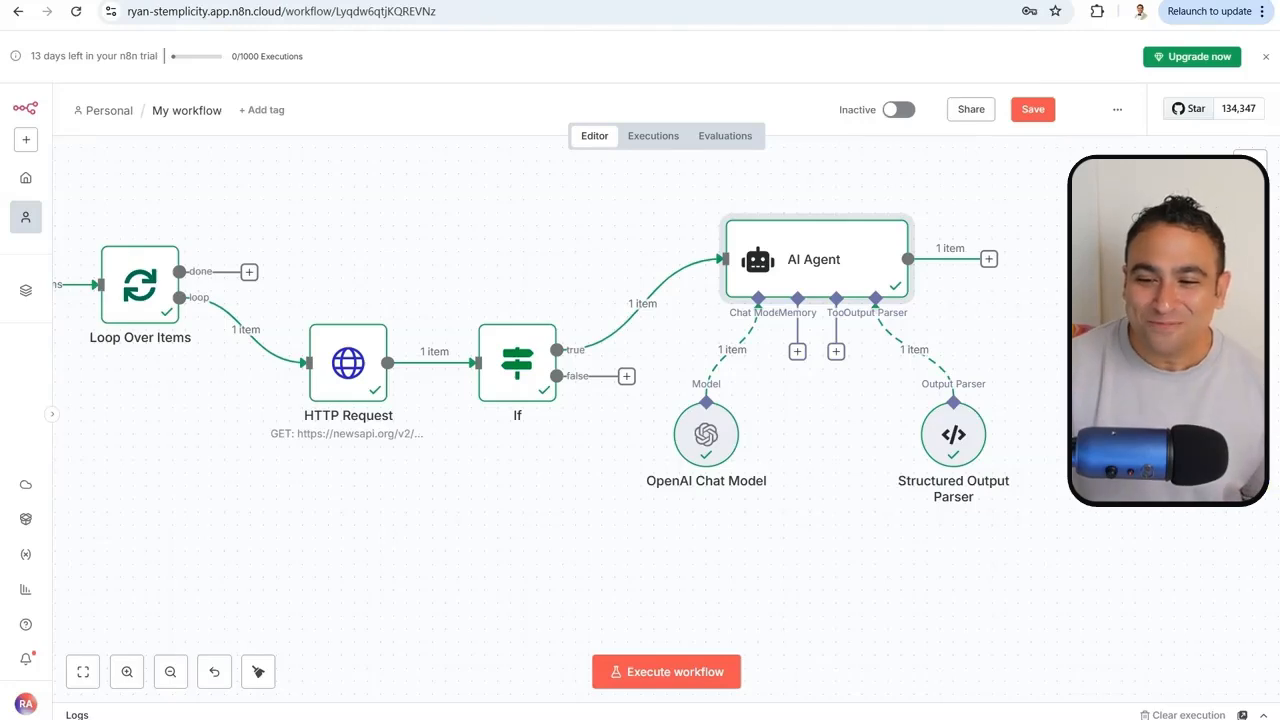
click(988, 259)
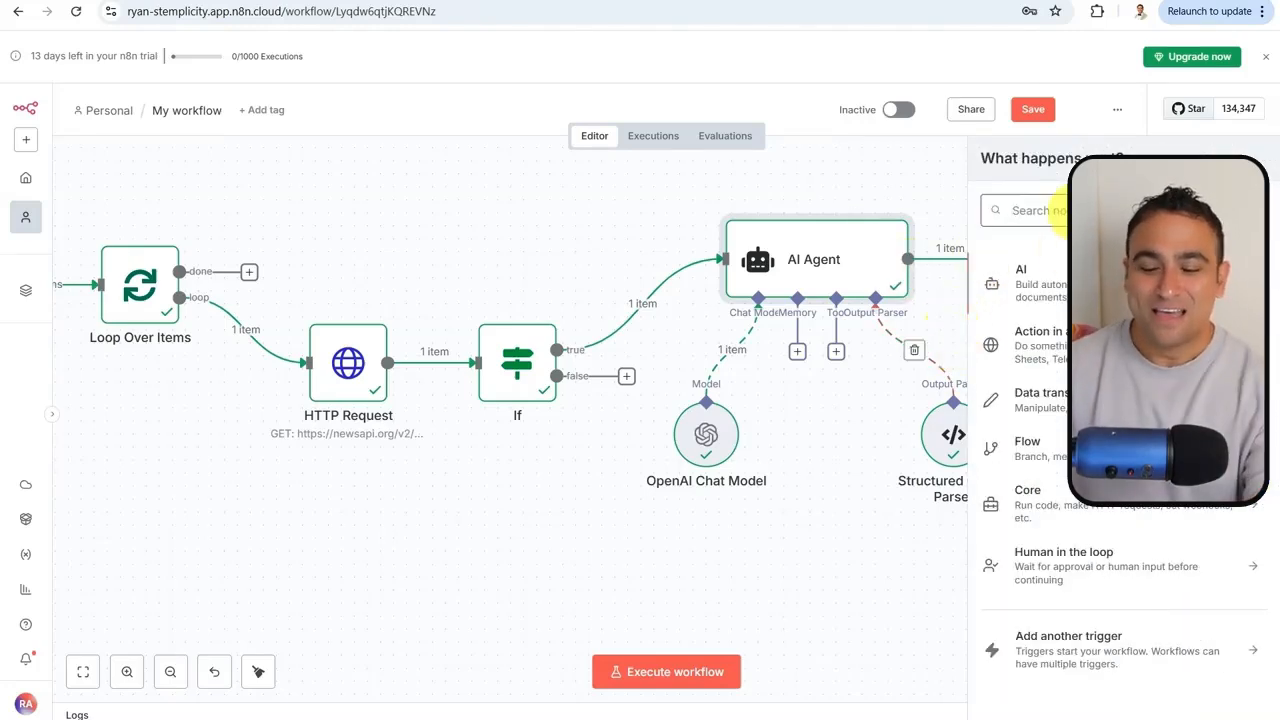
Add a Gmail 'Send a message' node after the AI Agent
text(gmail)
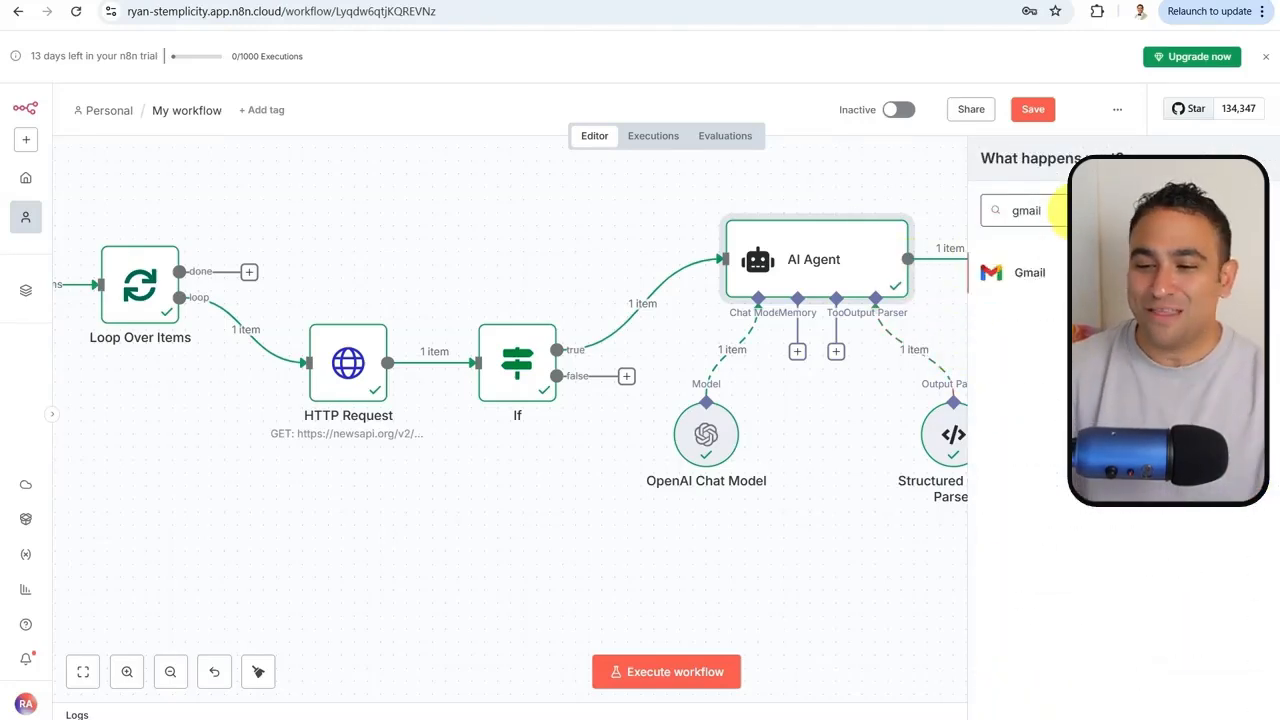
click(1057, 270)
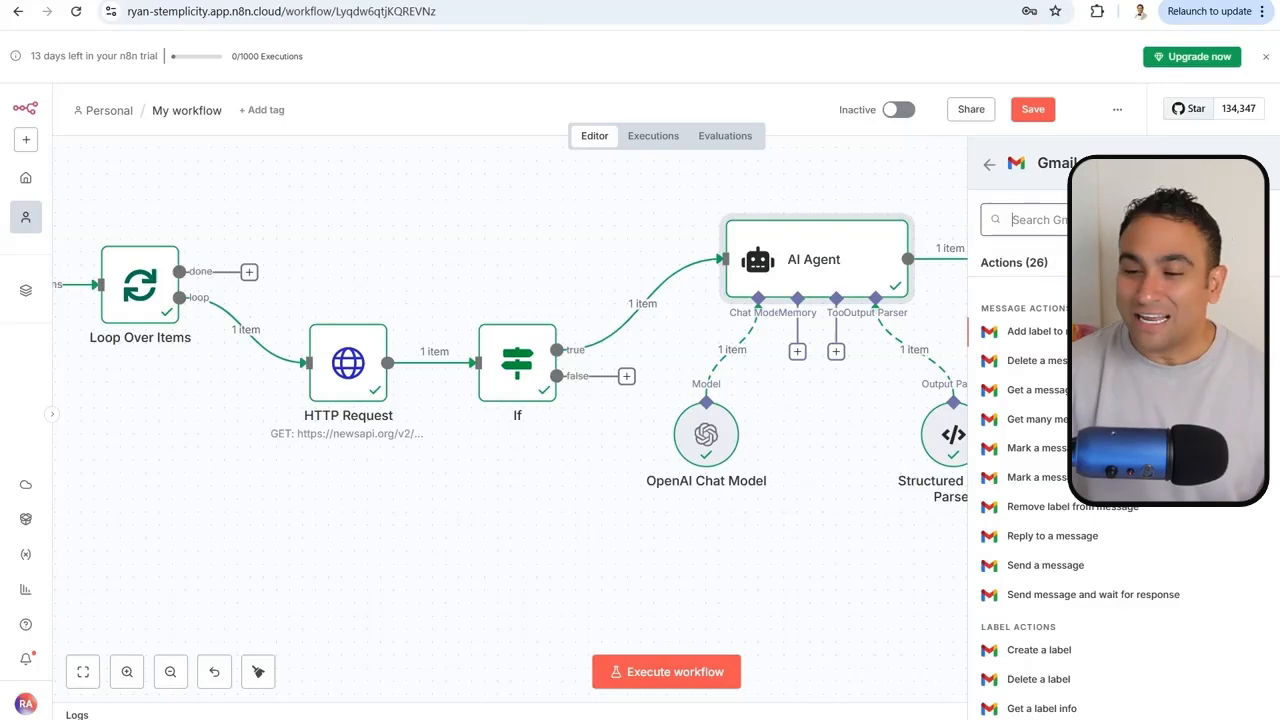
text(send)
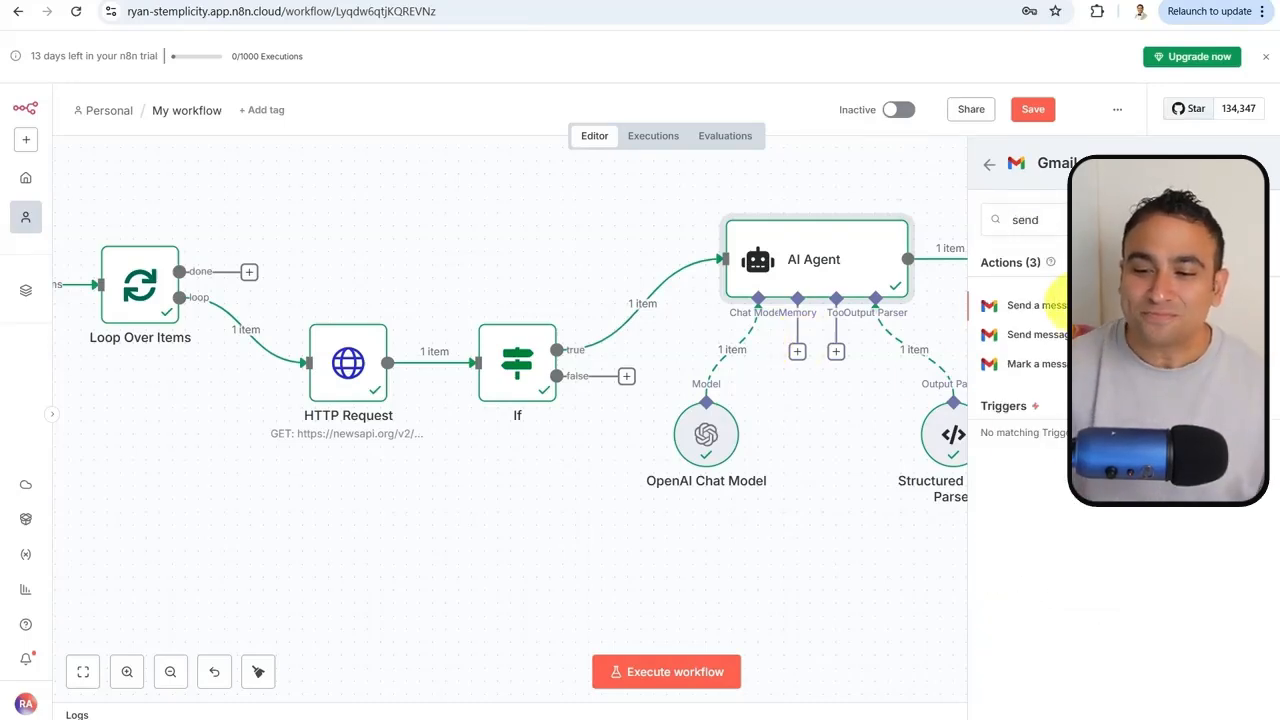
key(Return)
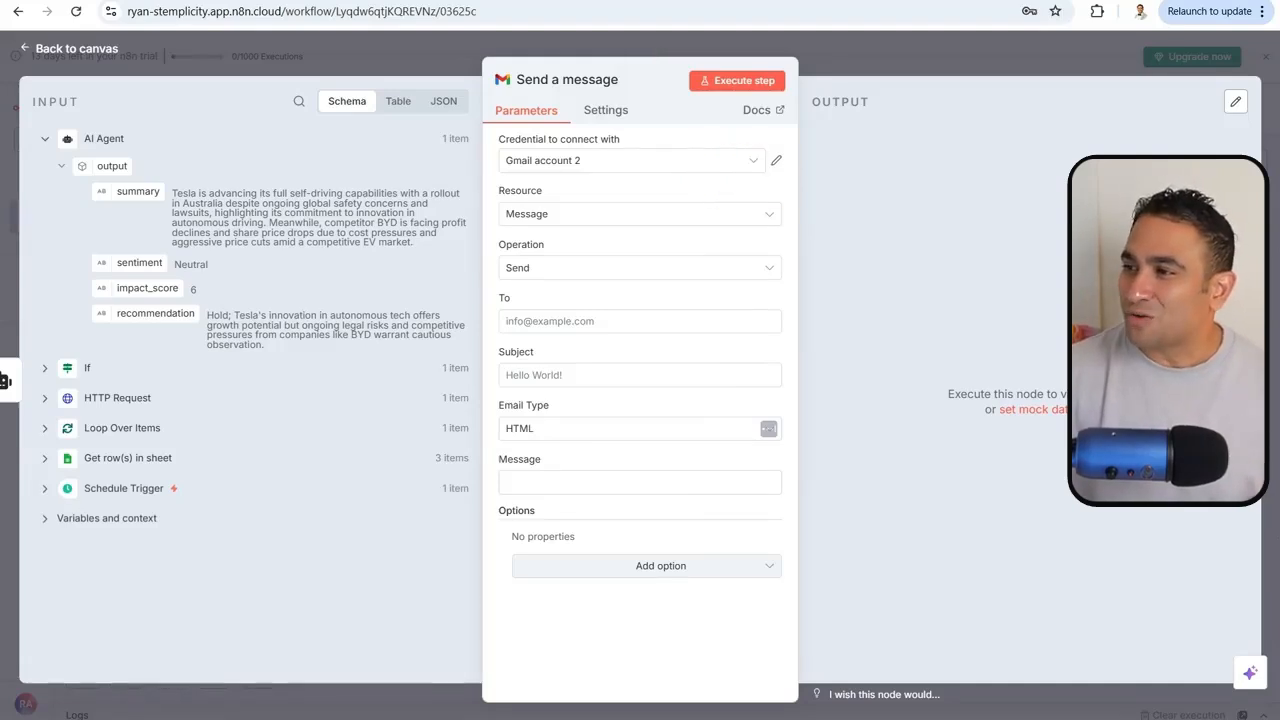
Keep Gmail account 2 as the credential, cancelling the new-credential setup
click(705, 158)
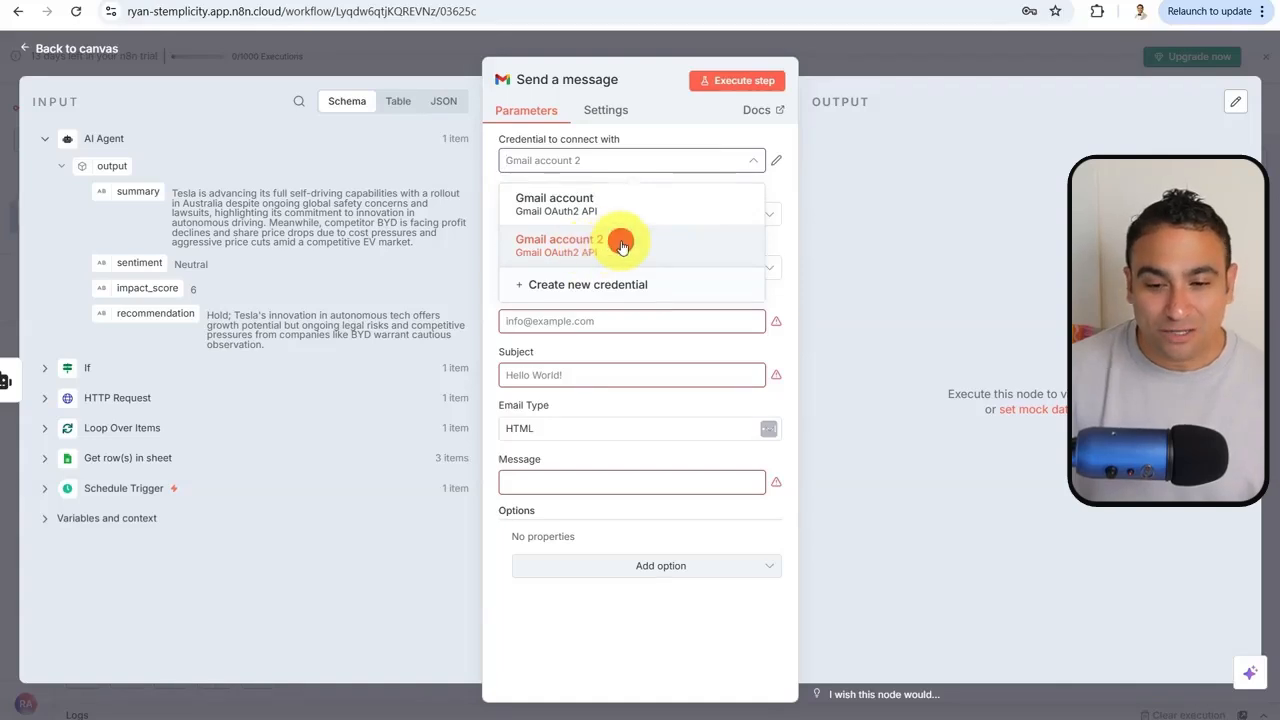
click(621, 245)
click(710, 163)
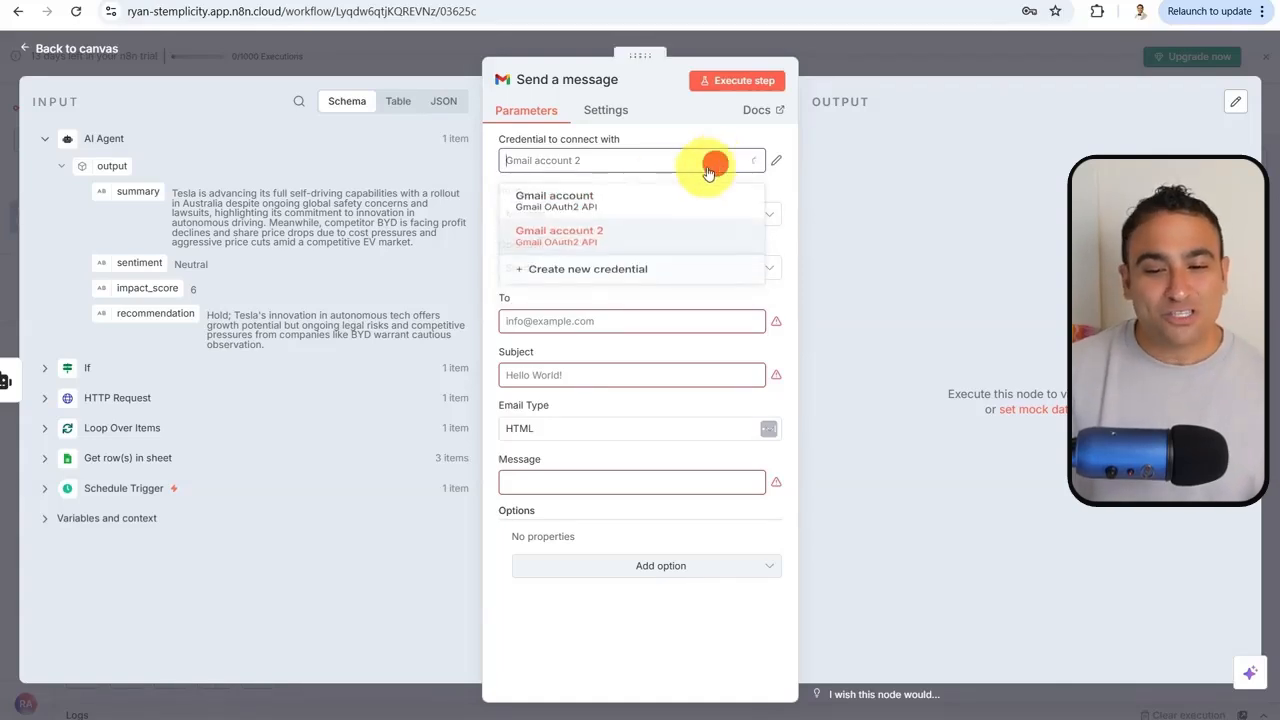
click(580, 288)
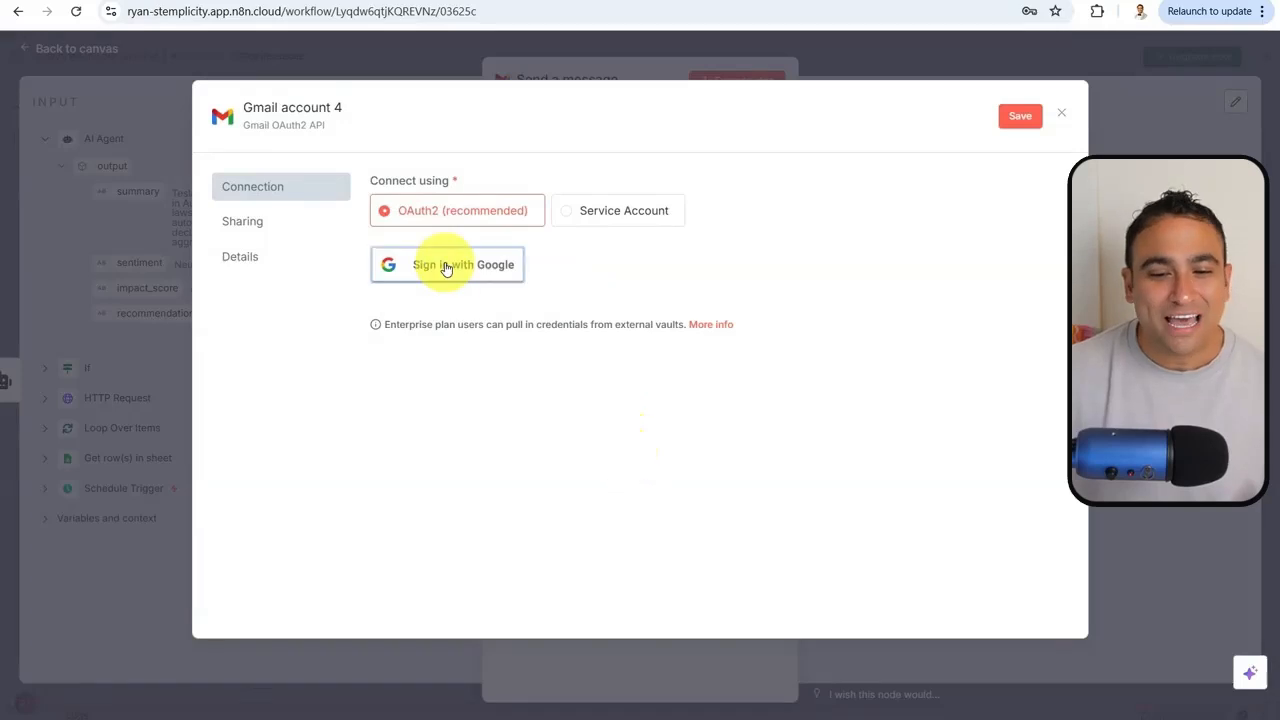
click(1063, 116)
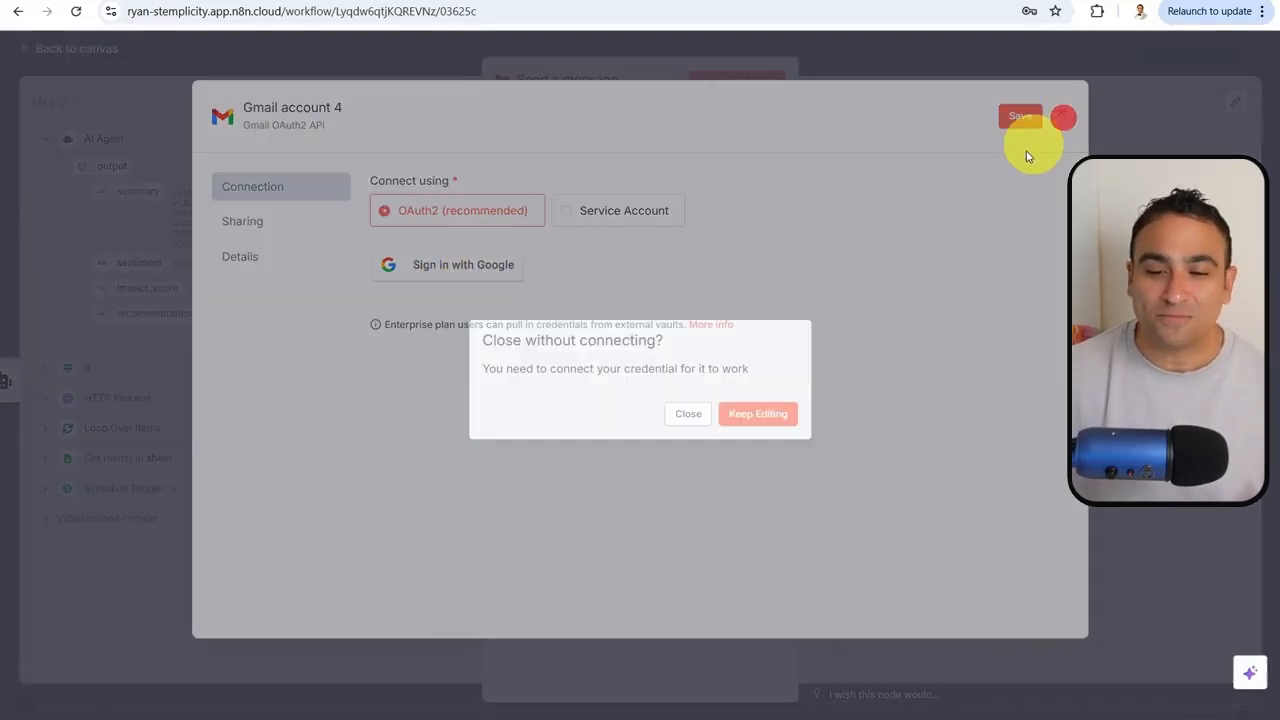
click(688, 413)
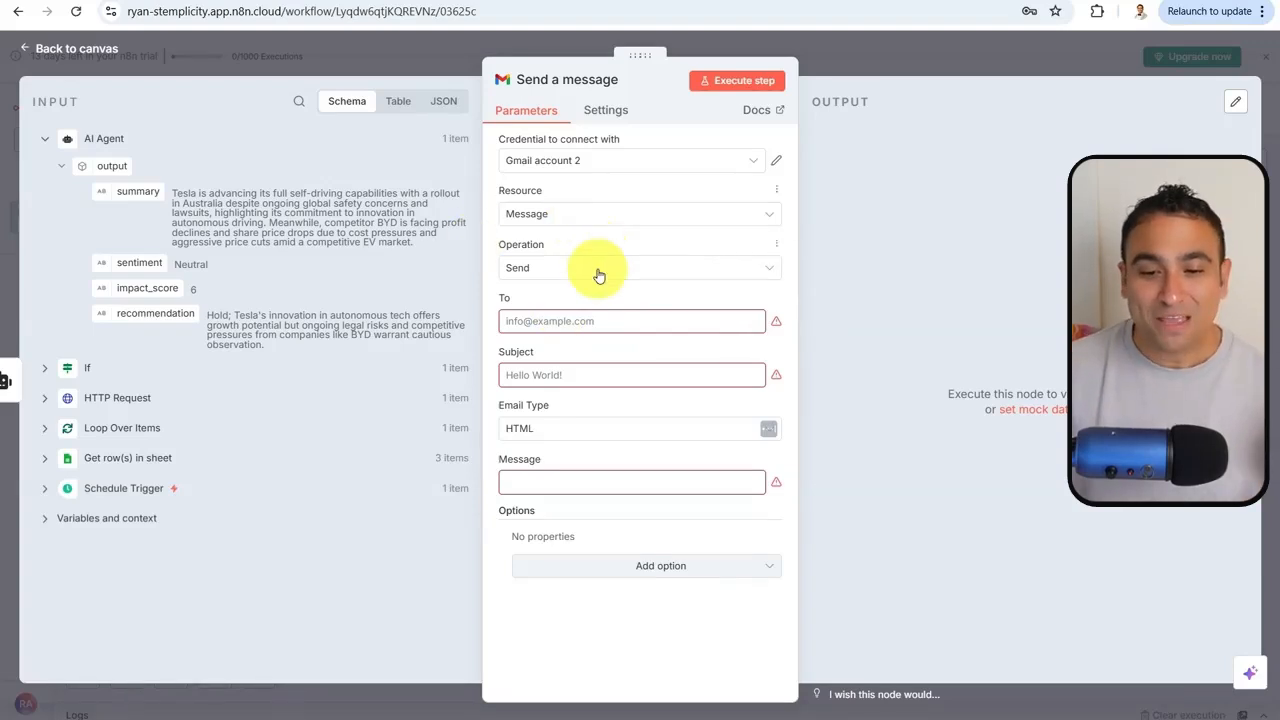
Enter the recipient's e-mail address in the To field
click(603, 321)
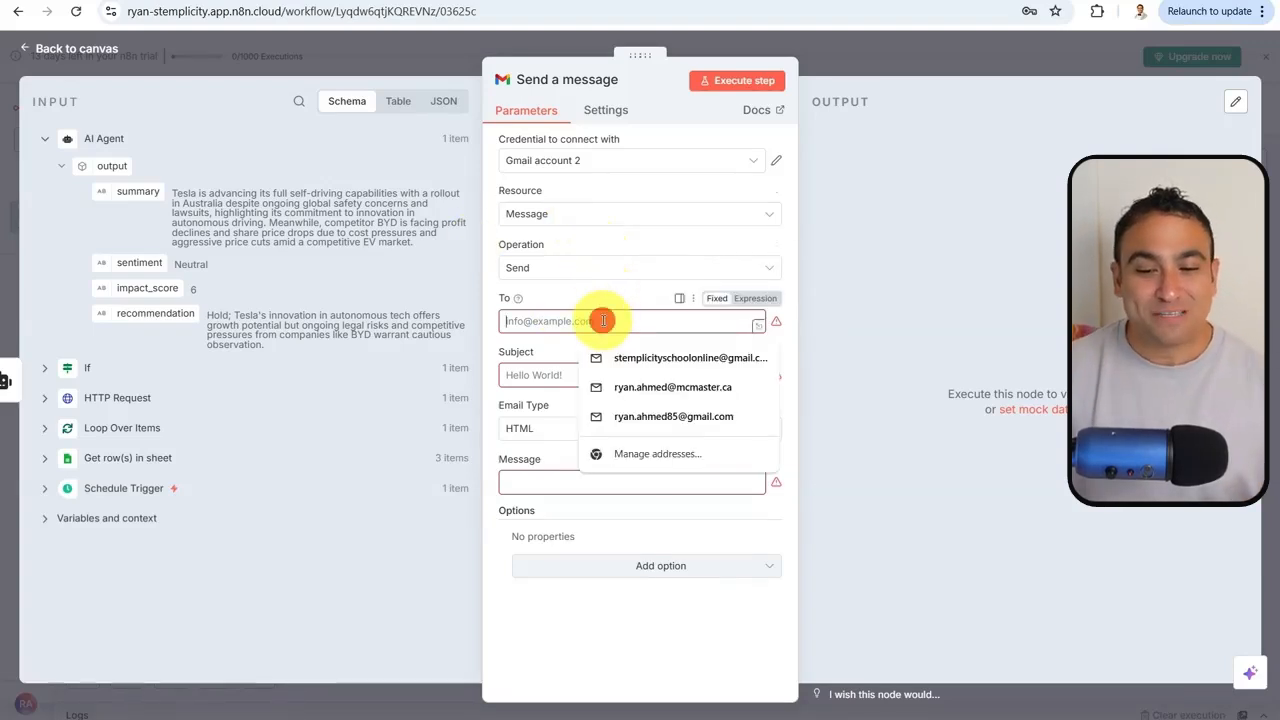
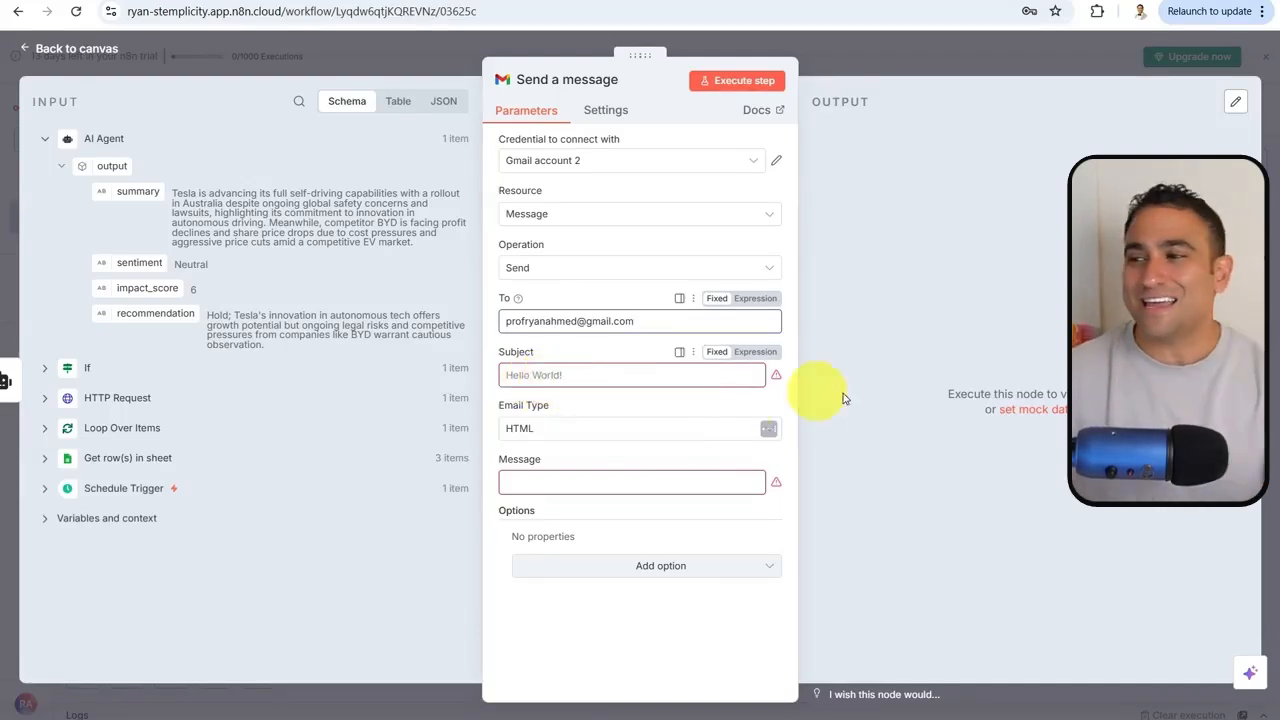
click(353, 330)
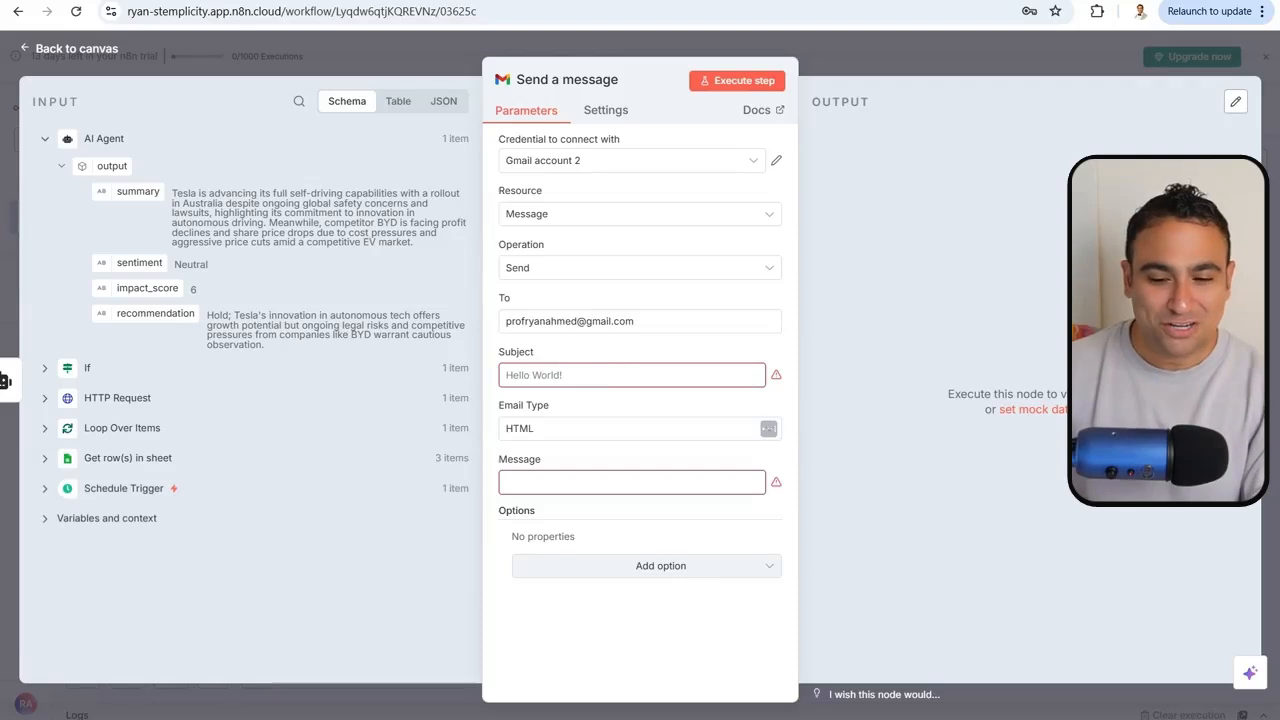
Set the subject to Today's News Alert {{ $now.toFormat('MMM dd, yyyy') }}
click(543, 374)
text(Today's News Alert {{ $now.toFormat('MMM dd, yyyy') }})
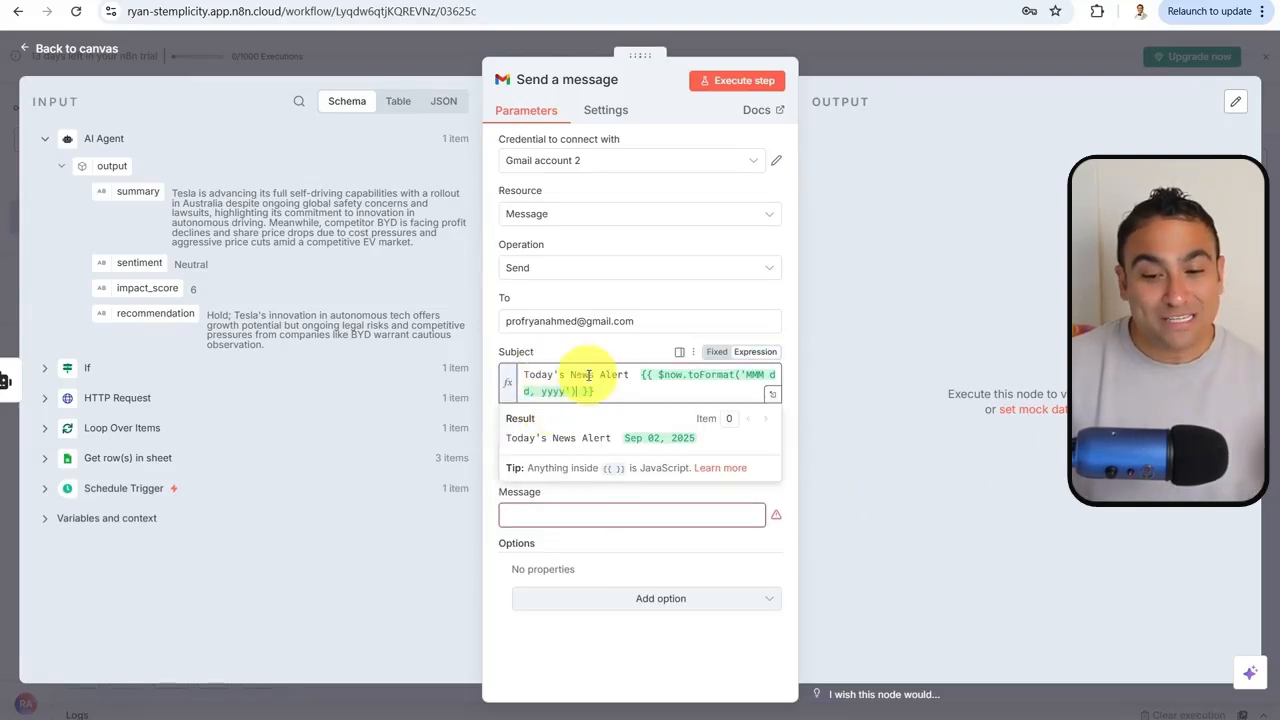
drag(635, 376, 666, 400)
click(660, 400)
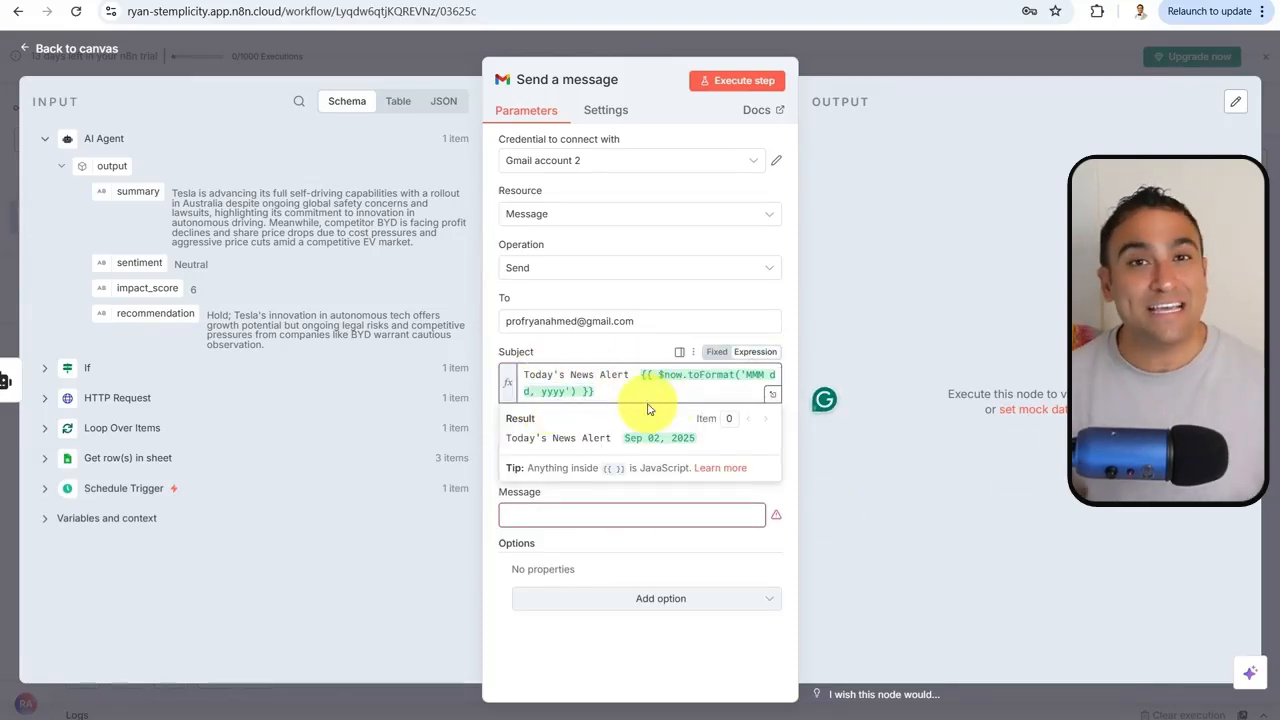
click(648, 338)
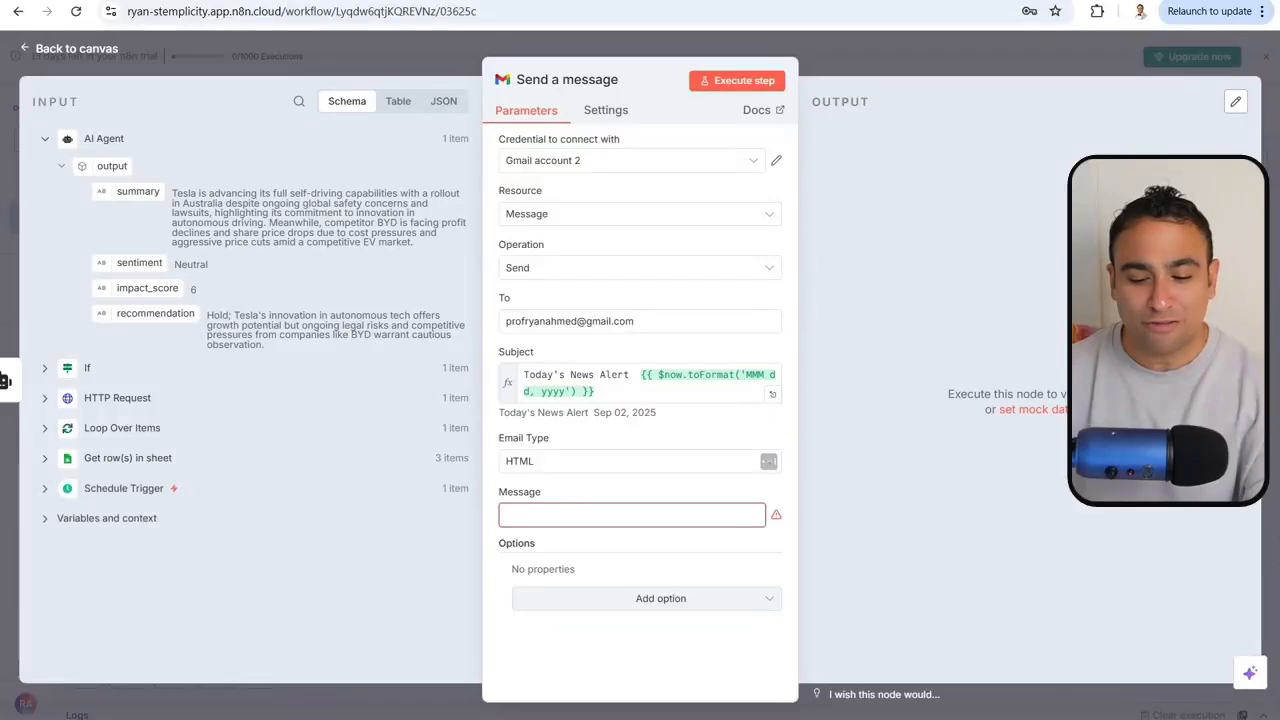
click(533, 510)
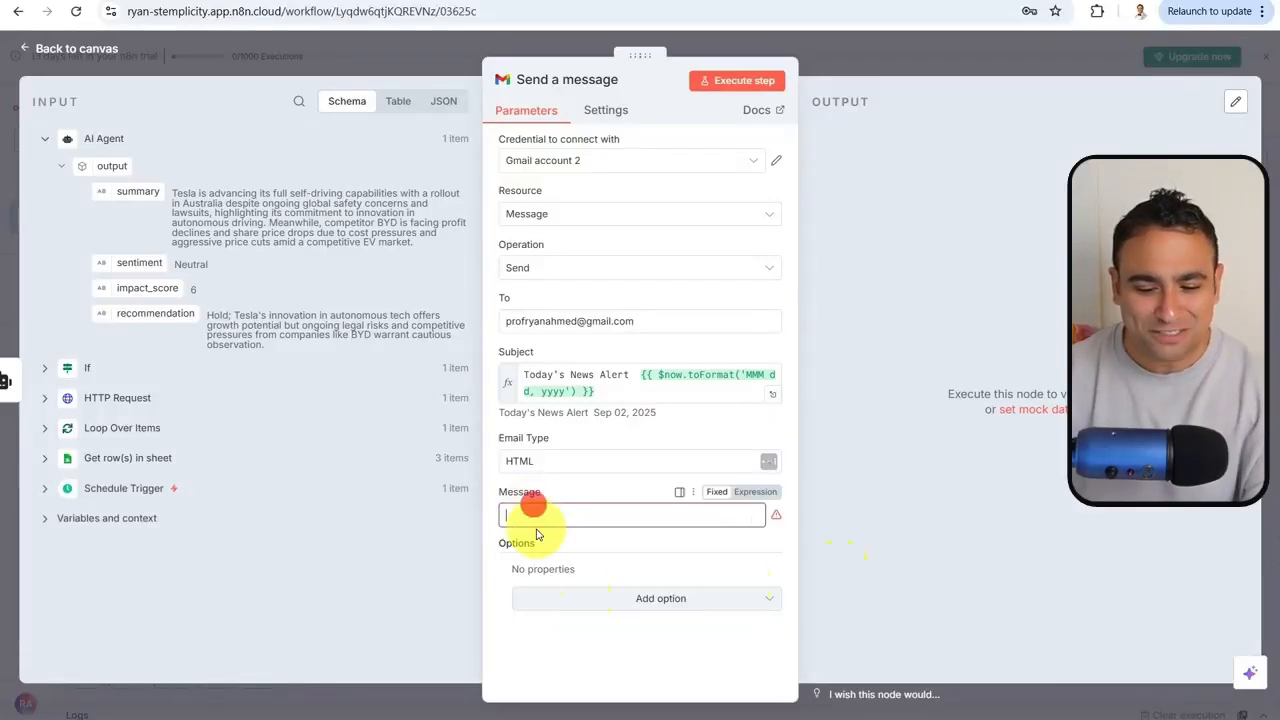
Paste the HTML report template with company, sentiment, impact_score, summary and recommendation expressions into Message
key(ctrl+v)
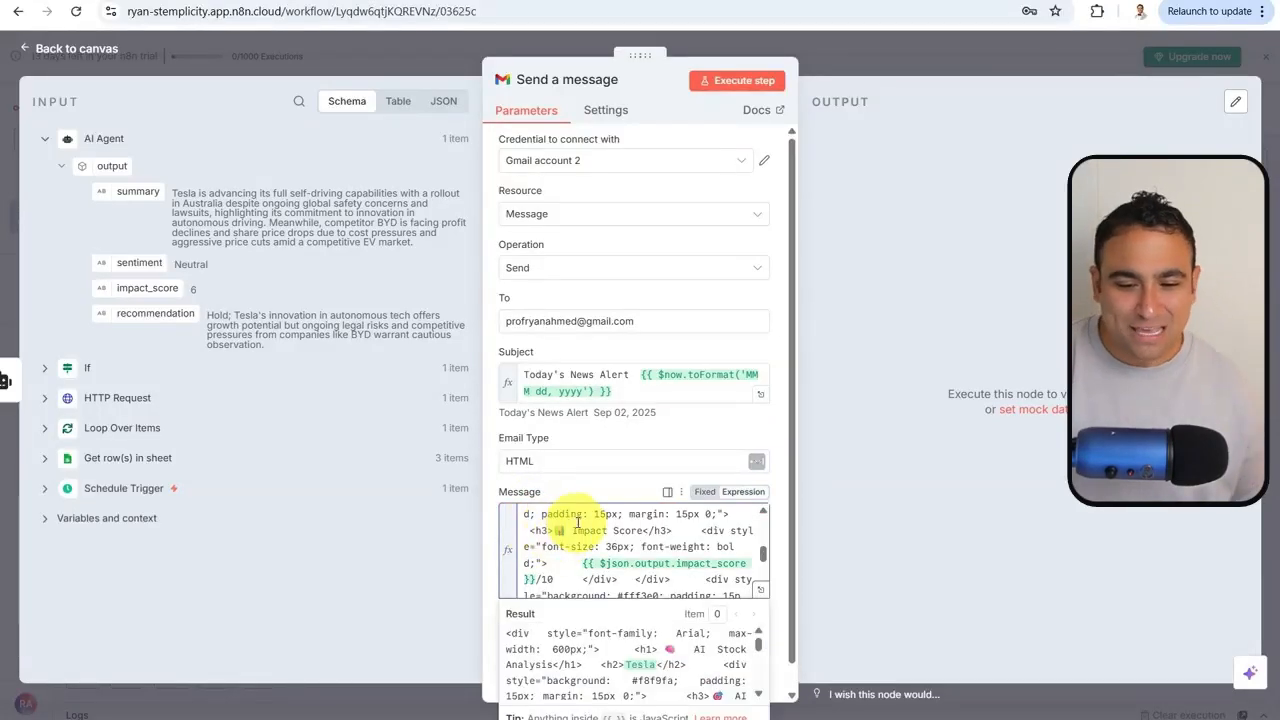
click(582, 490)
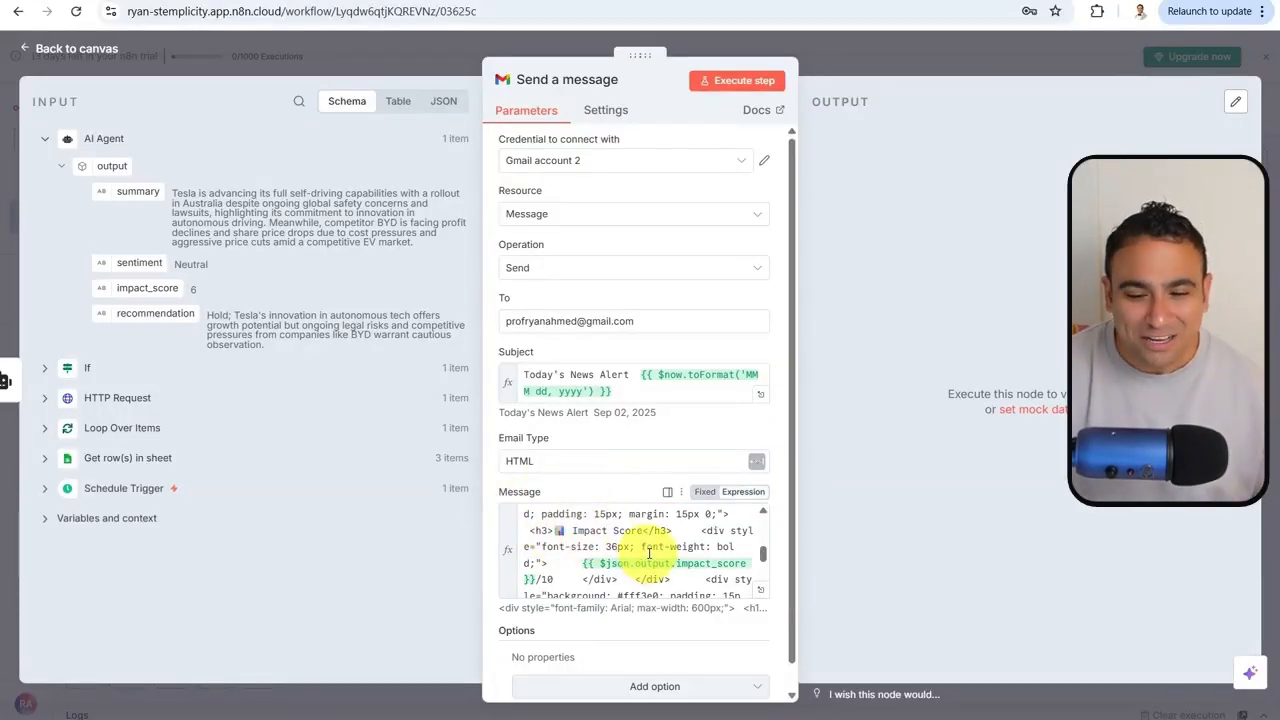
scroll(662, 550, up, 5)
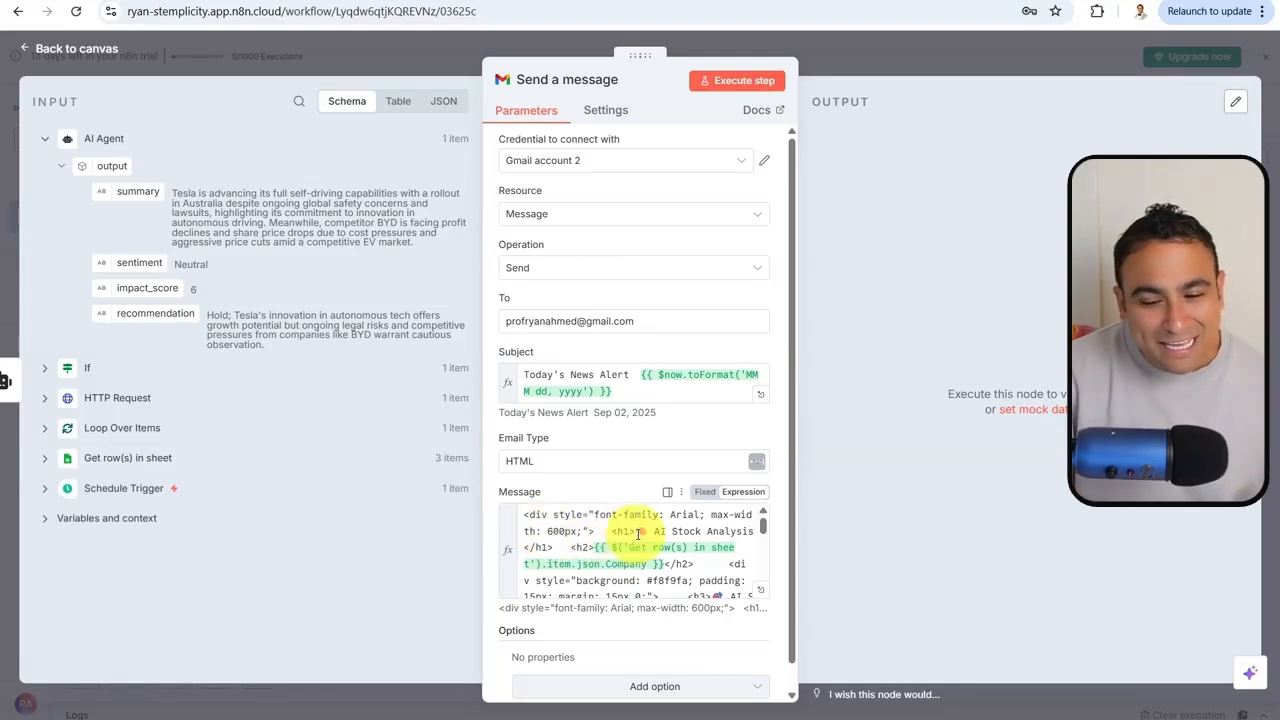
scroll(640, 540, down, 2)
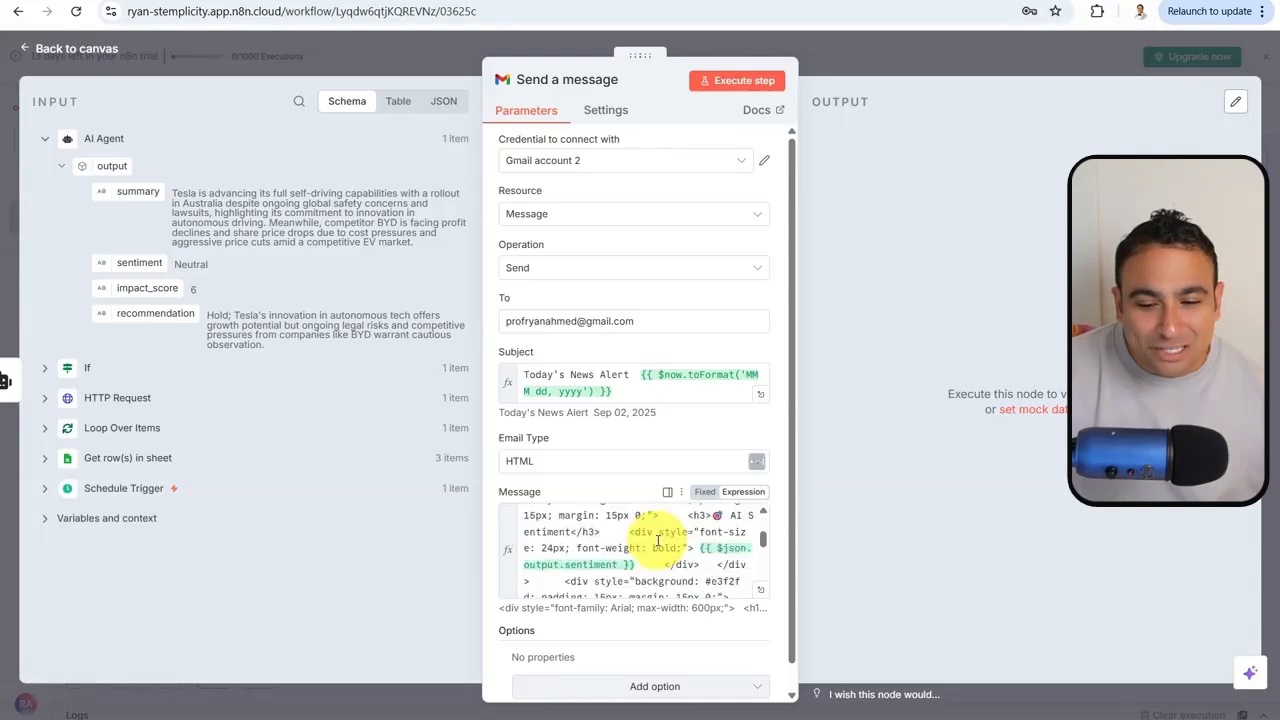
scroll(648, 548, up, 2)
drag(580, 548, 652, 565)
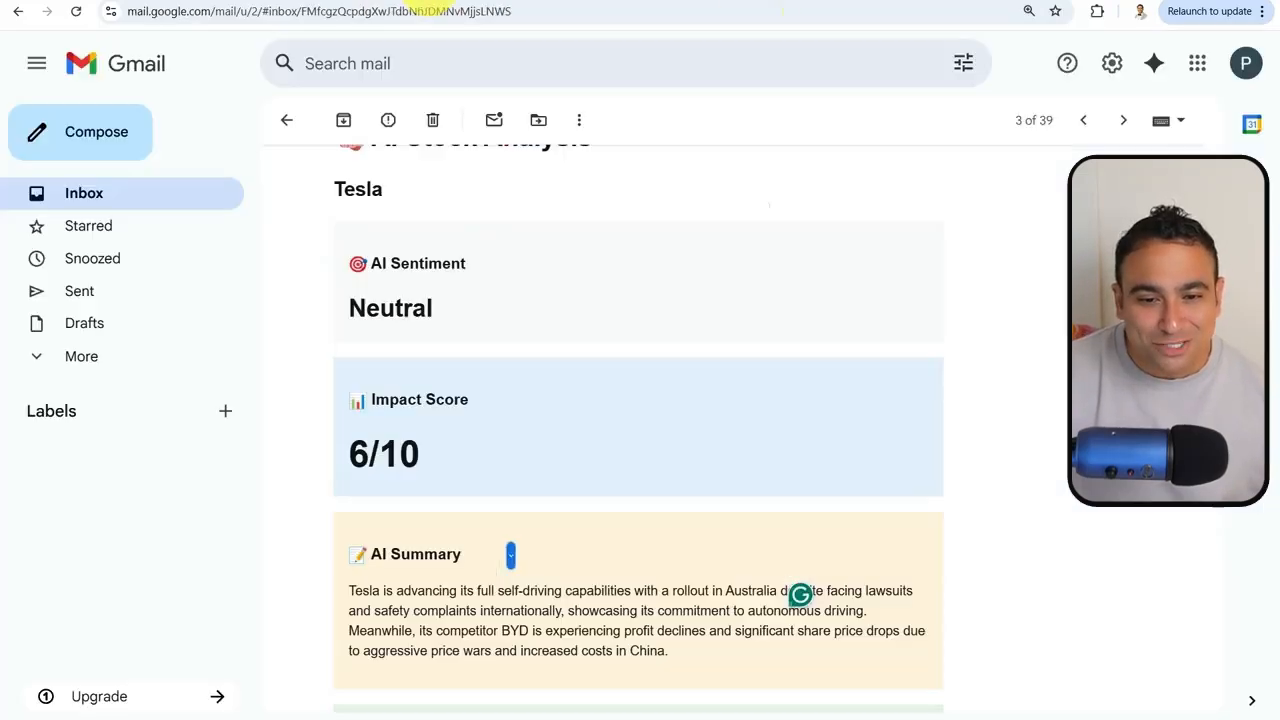
scroll(336, 372, up, 2)
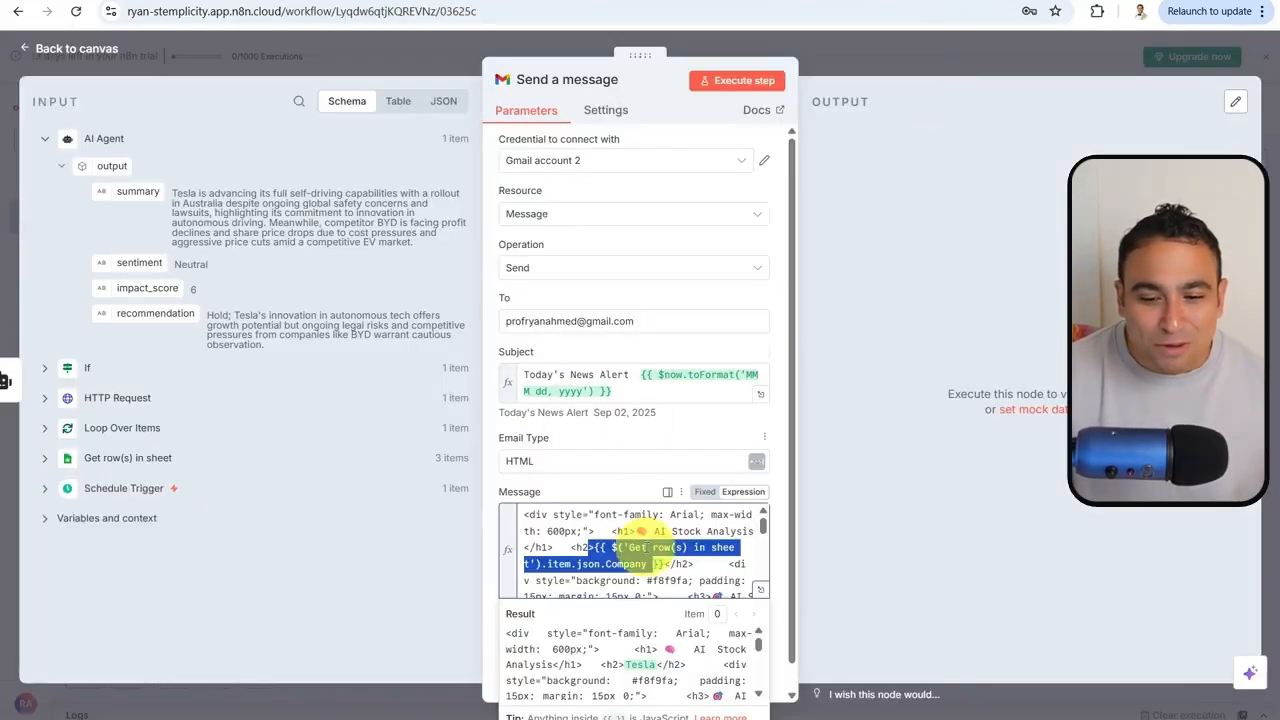
click(645, 563)
scroll(645, 563, down, 2)
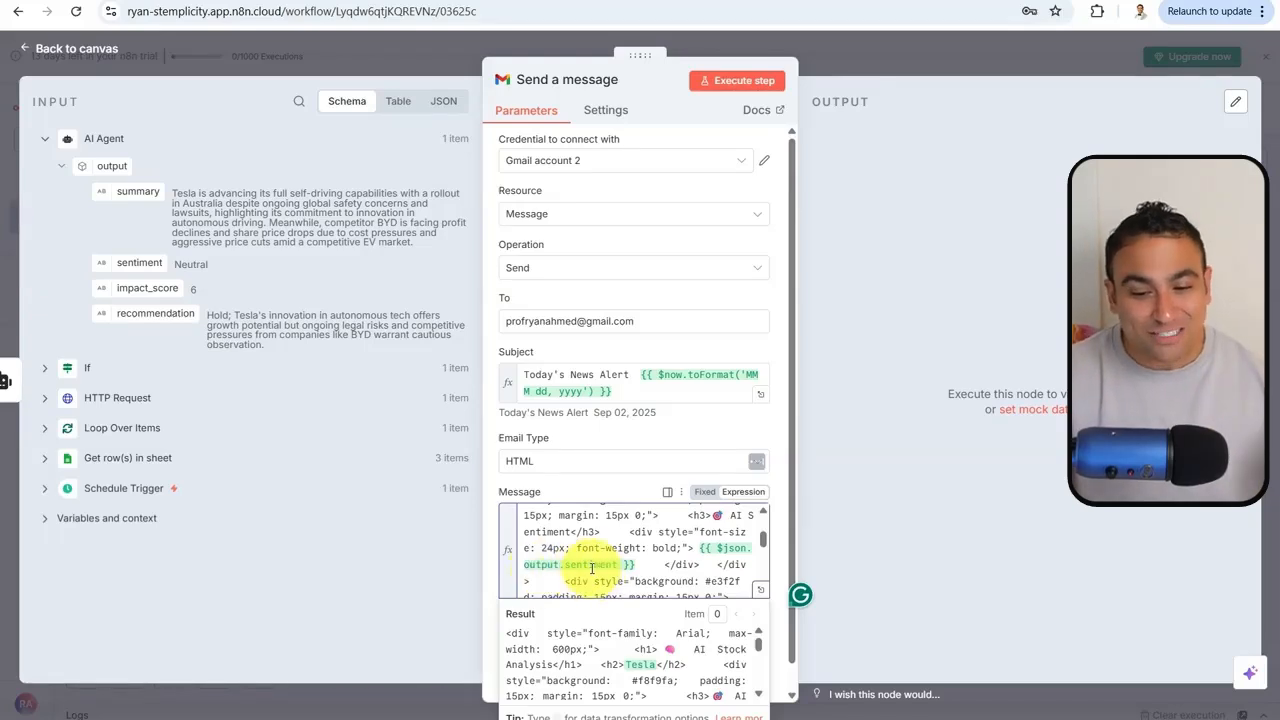
scroll(600, 572, down, 2)
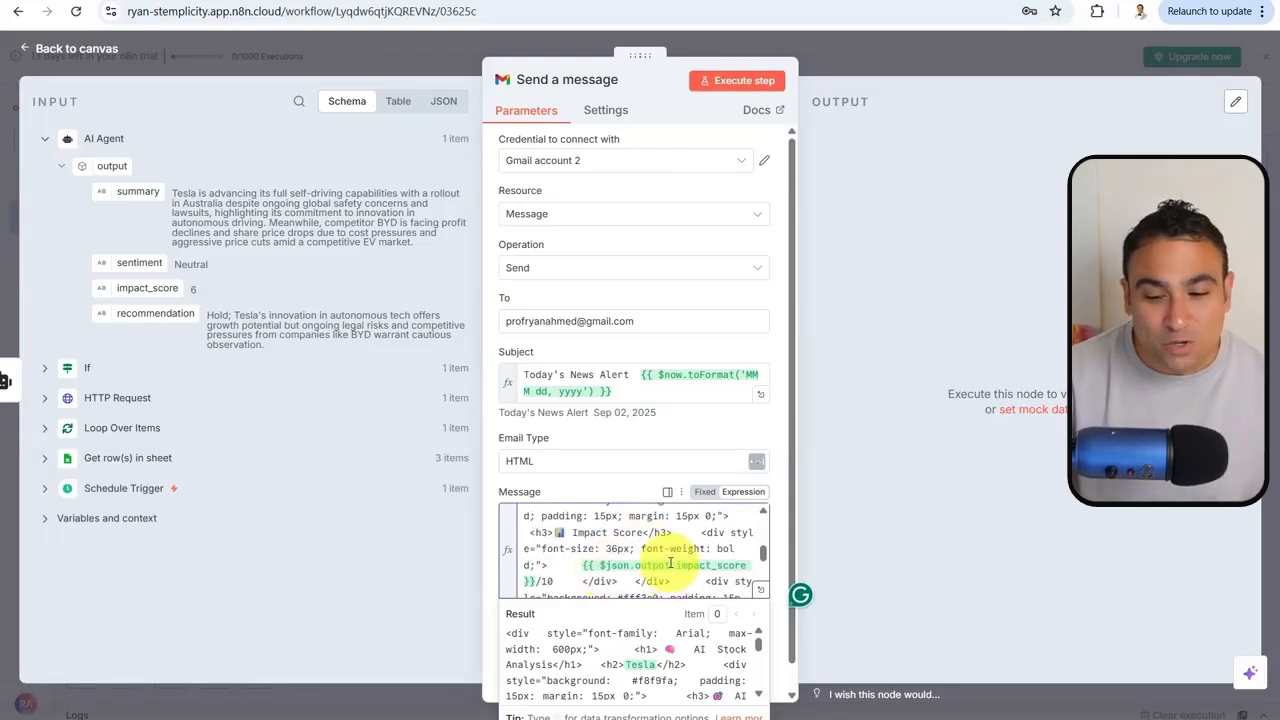
scroll(671, 548, down, 1)
scroll(671, 548, down, 1)
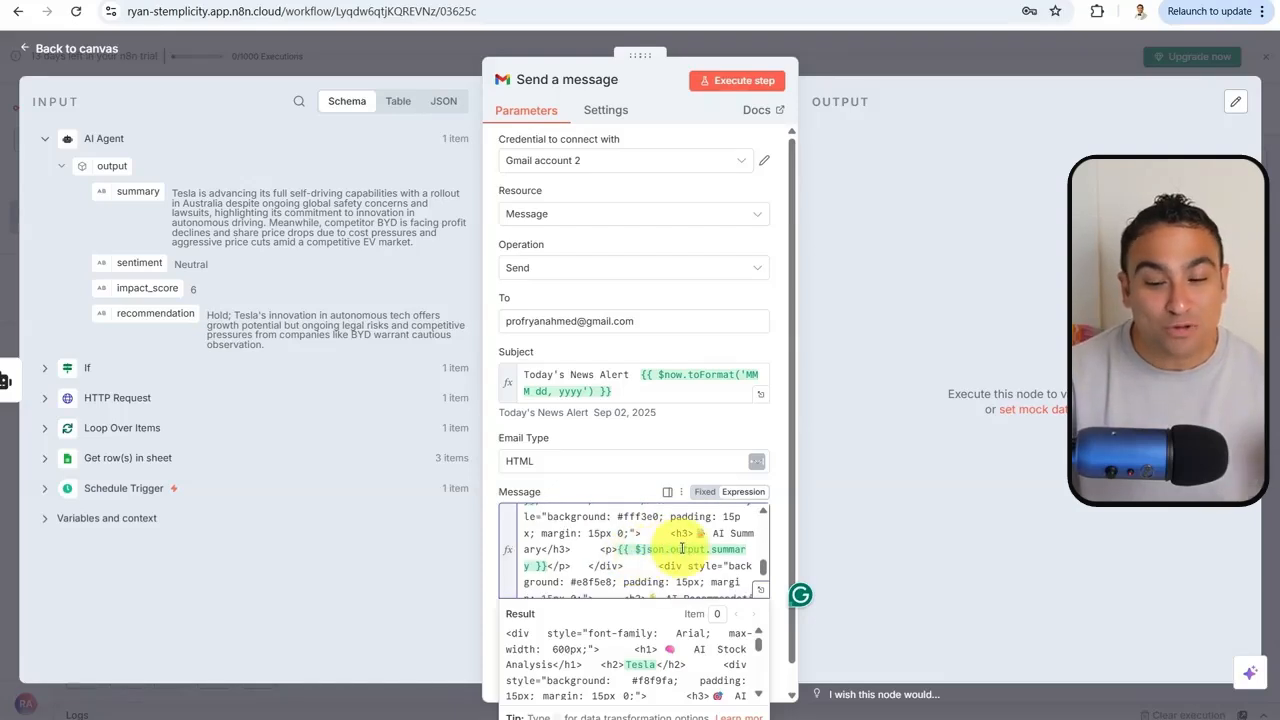
scroll(672, 540, down, 2)
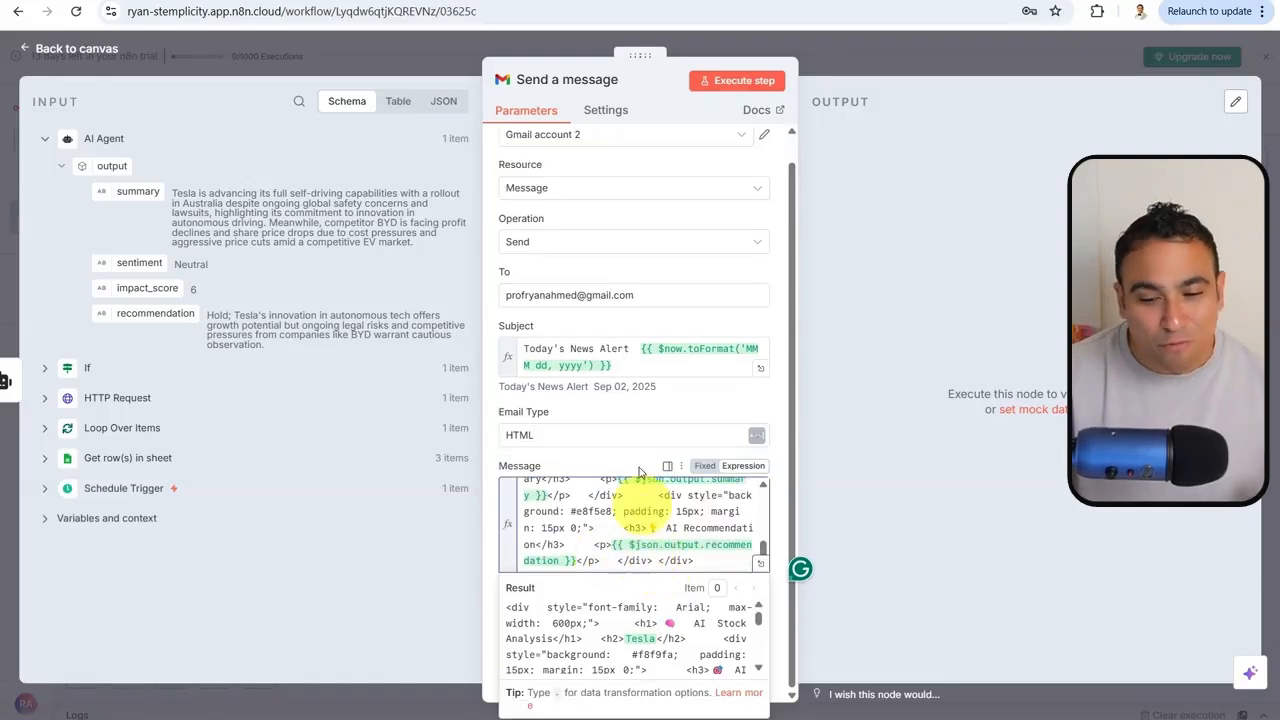
scroll(660, 555, up, 5)
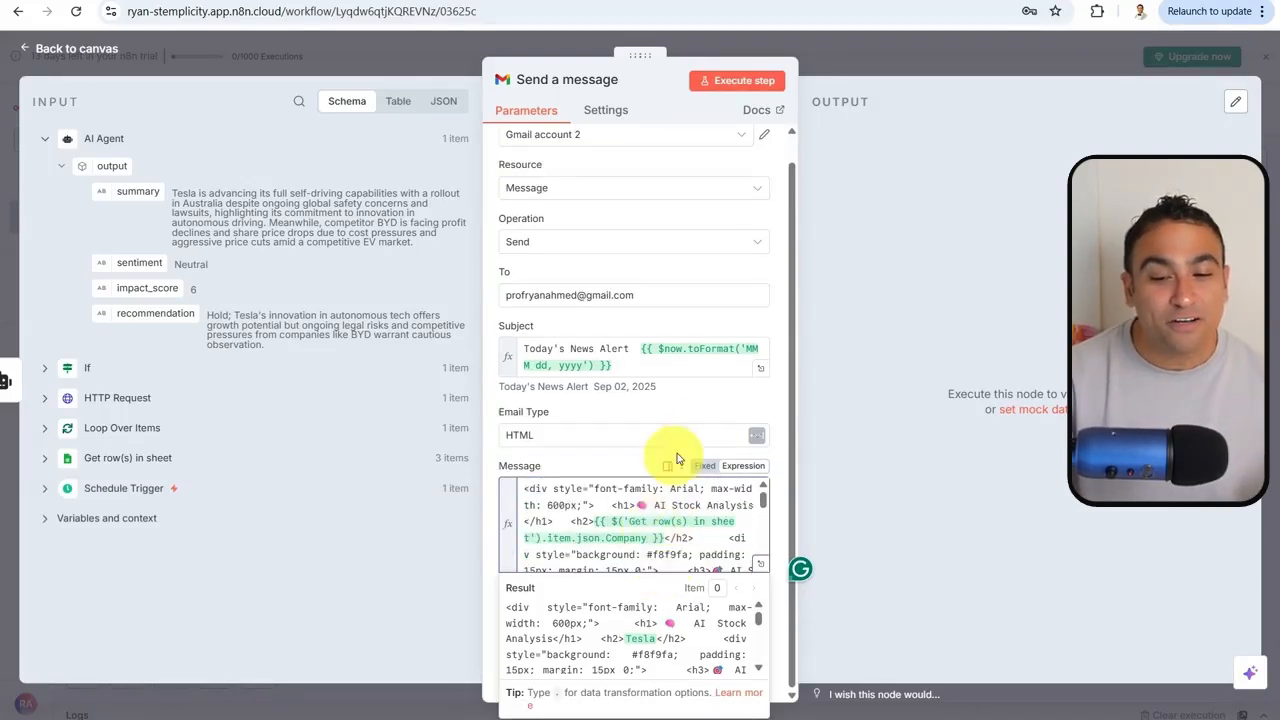
click(709, 407)
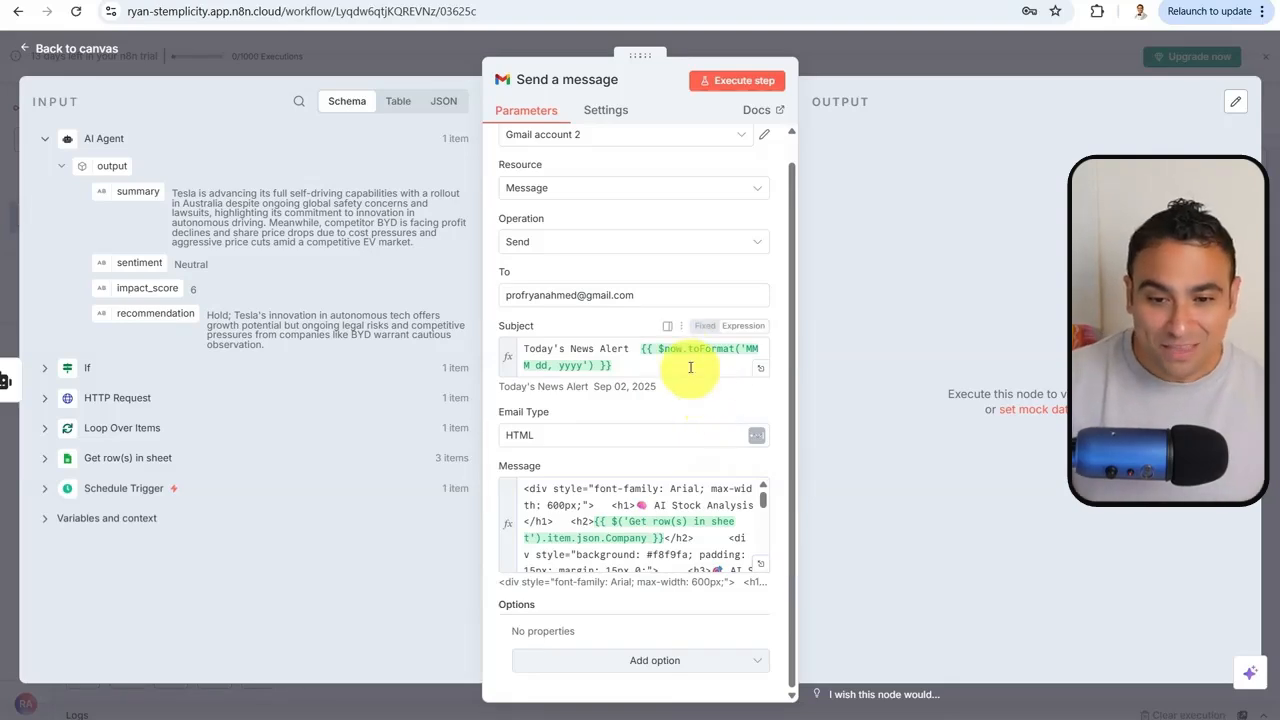
Execute the Gmail node to send a test email, then return to the canvas
click(740, 84)
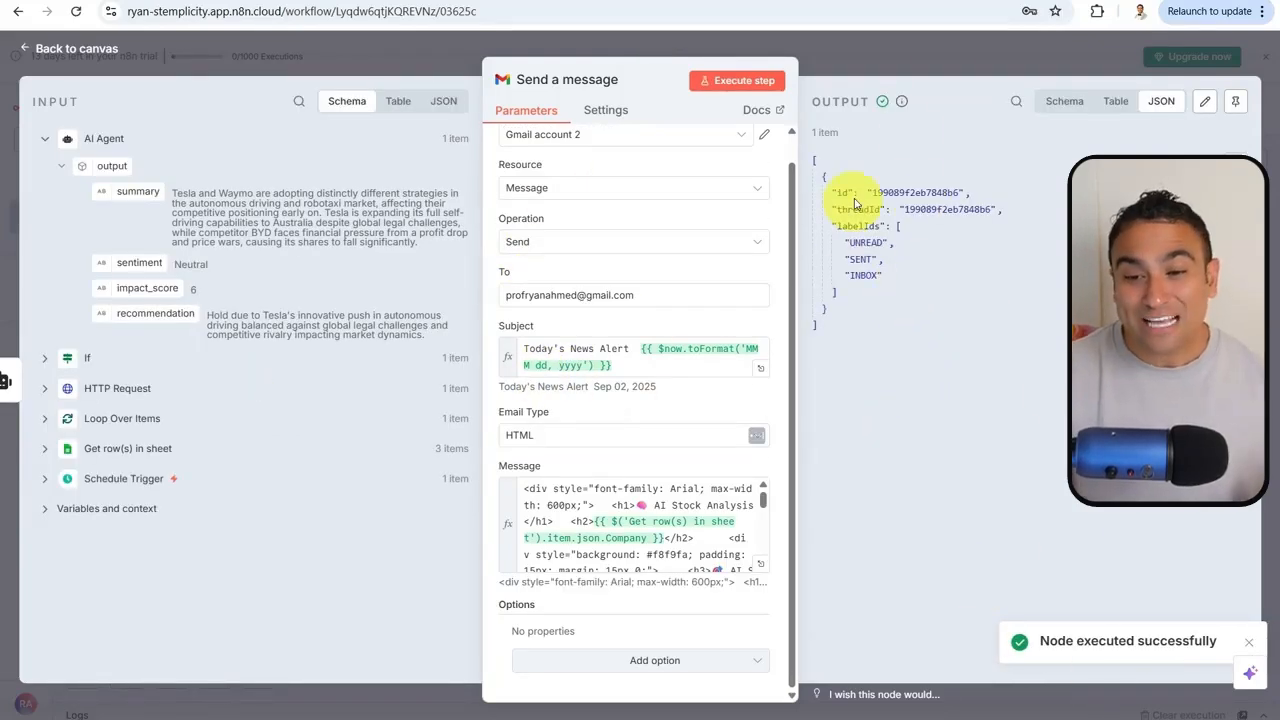
click(936, 50)
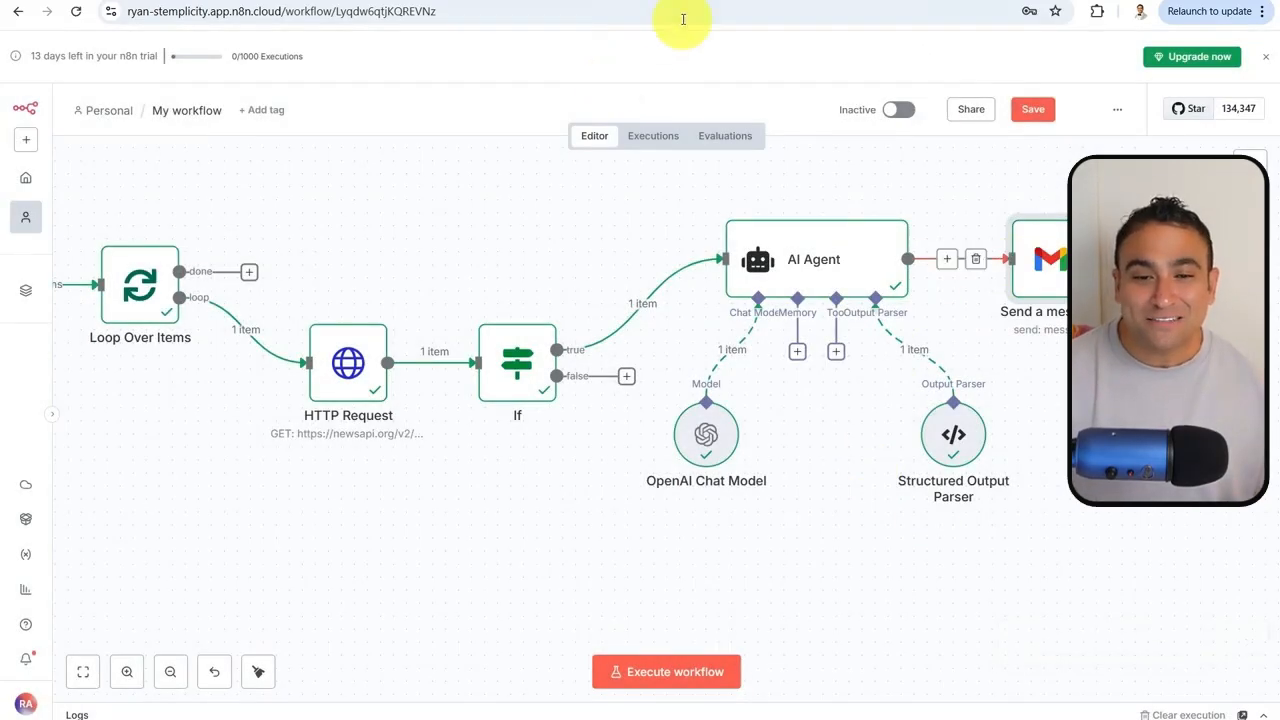
click(600, 1)
Read the new Sep 02 news alert showing Tesla Neutral 6/10, then maximise n8n
click(90, 193)
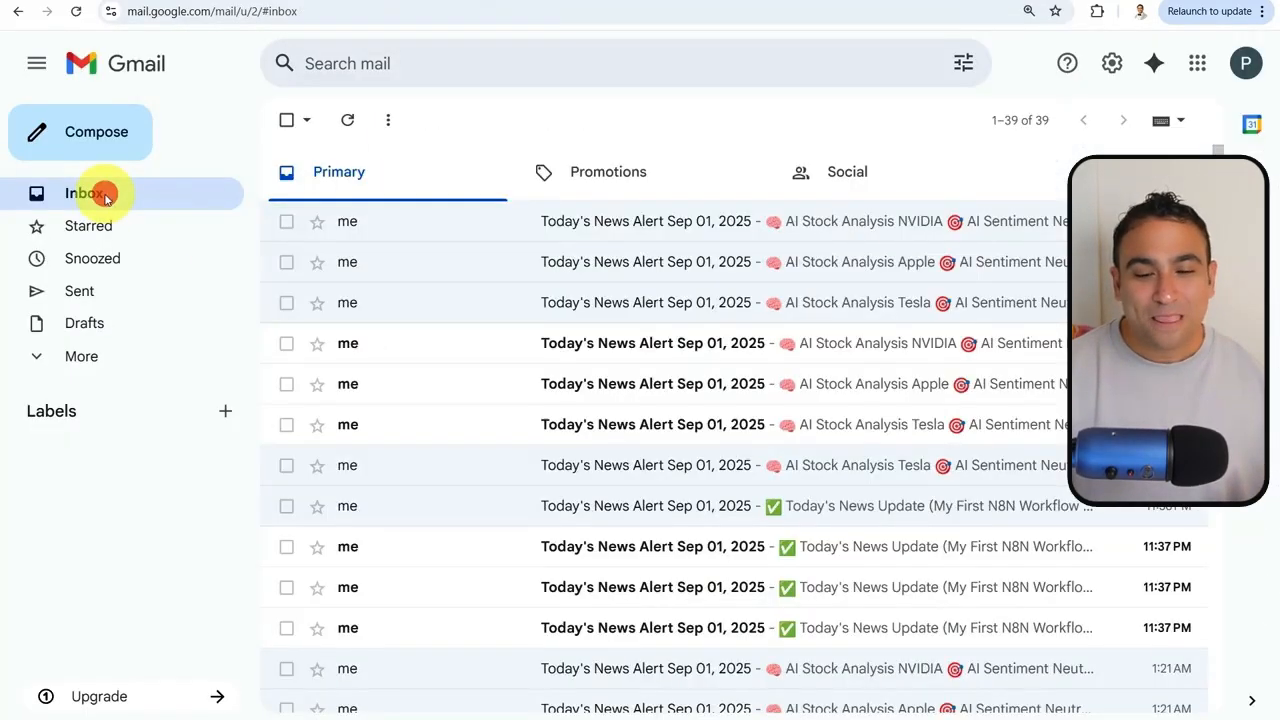
click(129, 199)
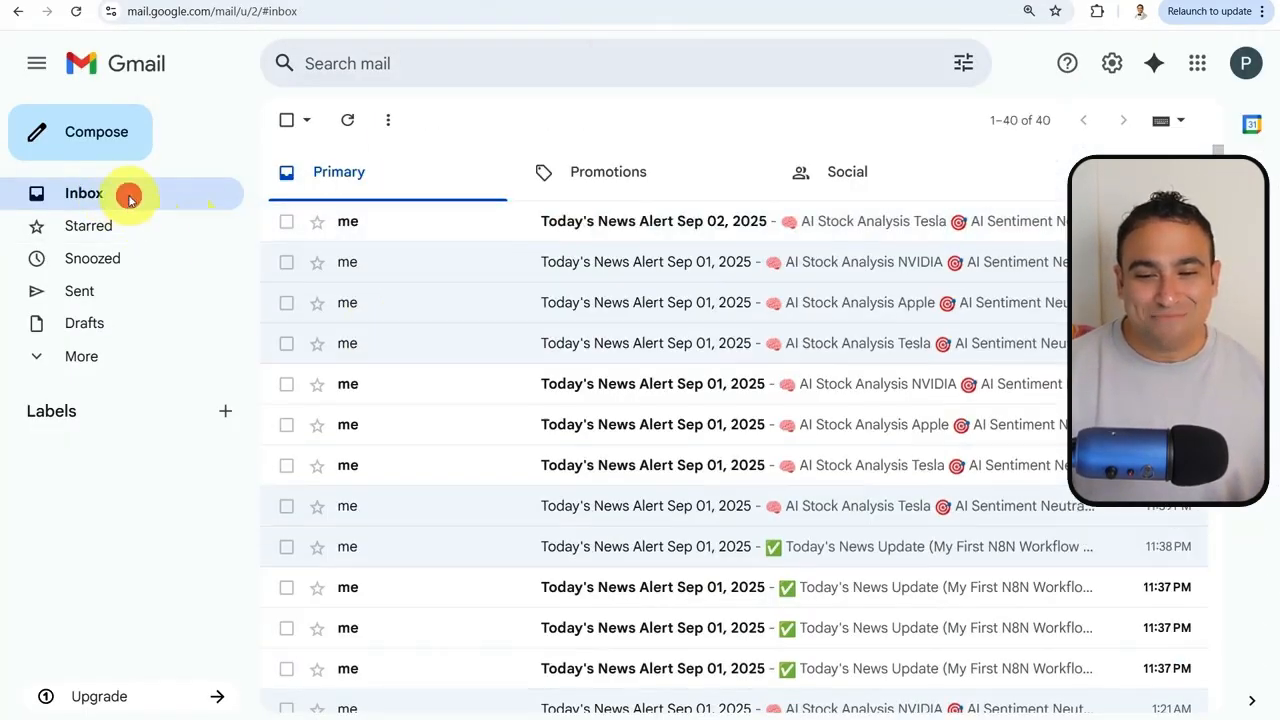
click(505, 222)
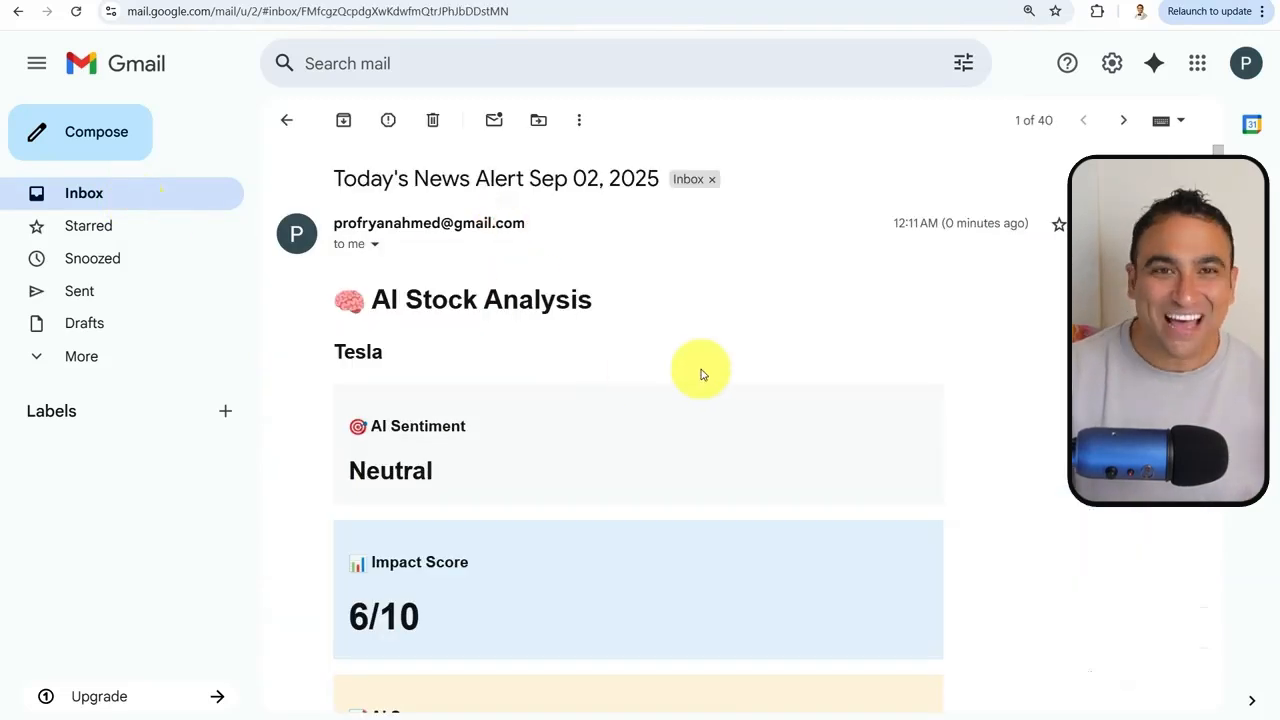
scroll(686, 363, down, 1)
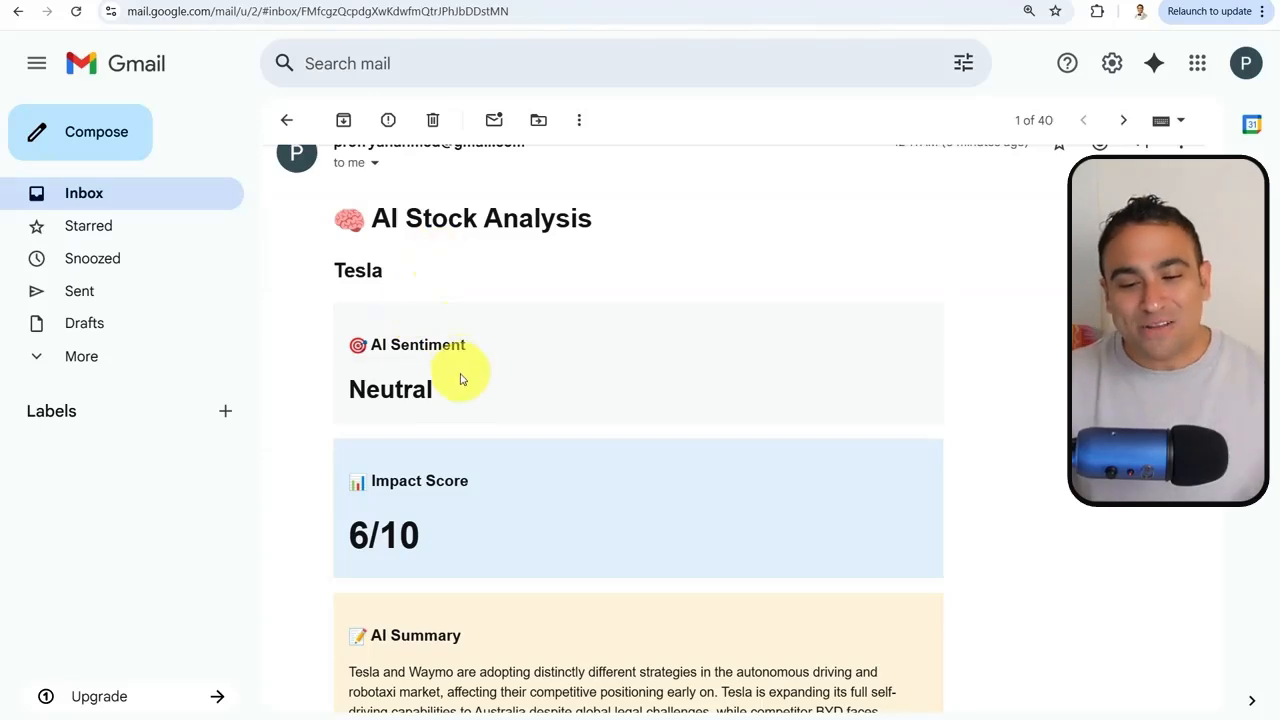
scroll(444, 442, down, 2)
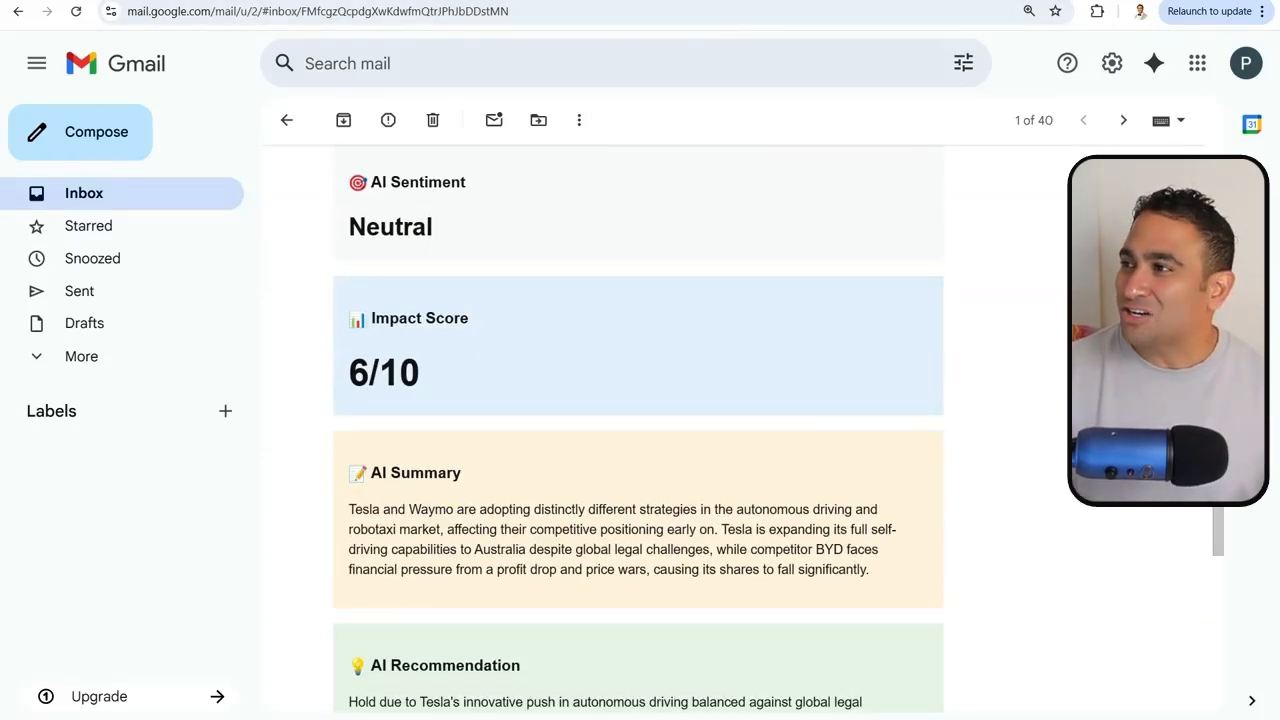
double_click(614, 104)
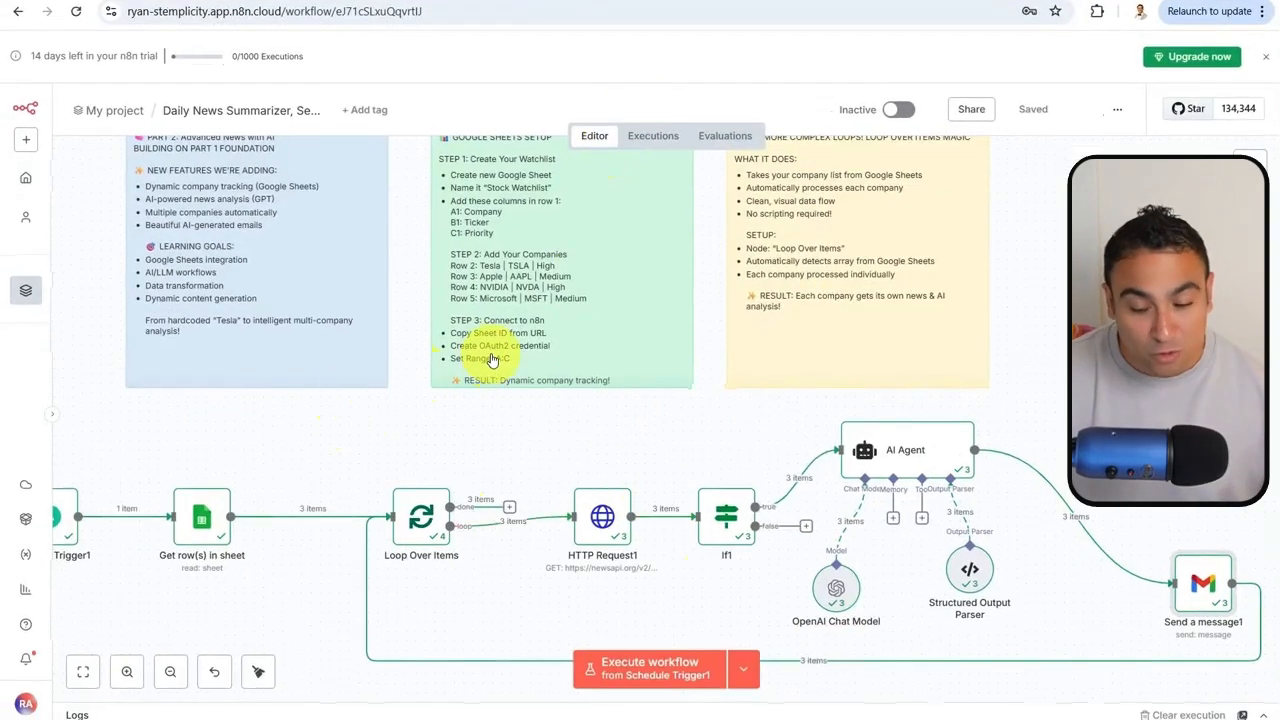
scroll(500, 352, down, 1)
scroll(1050, 488, down, 2)
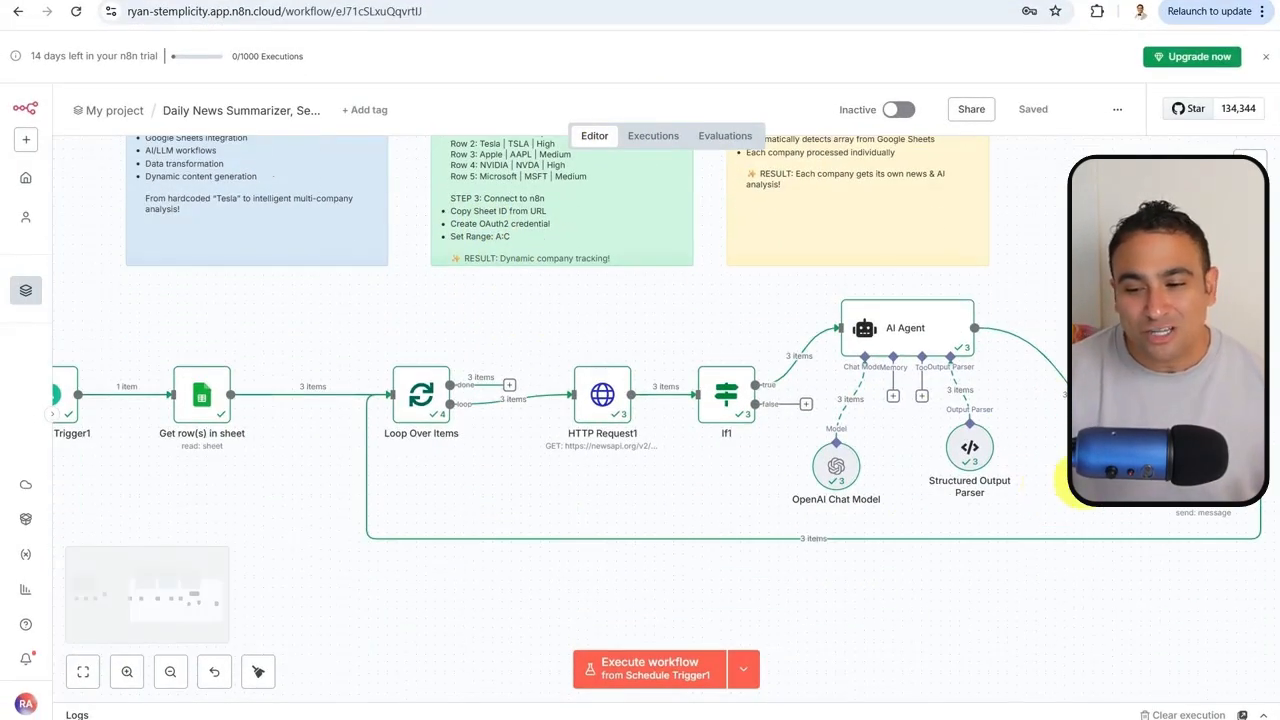